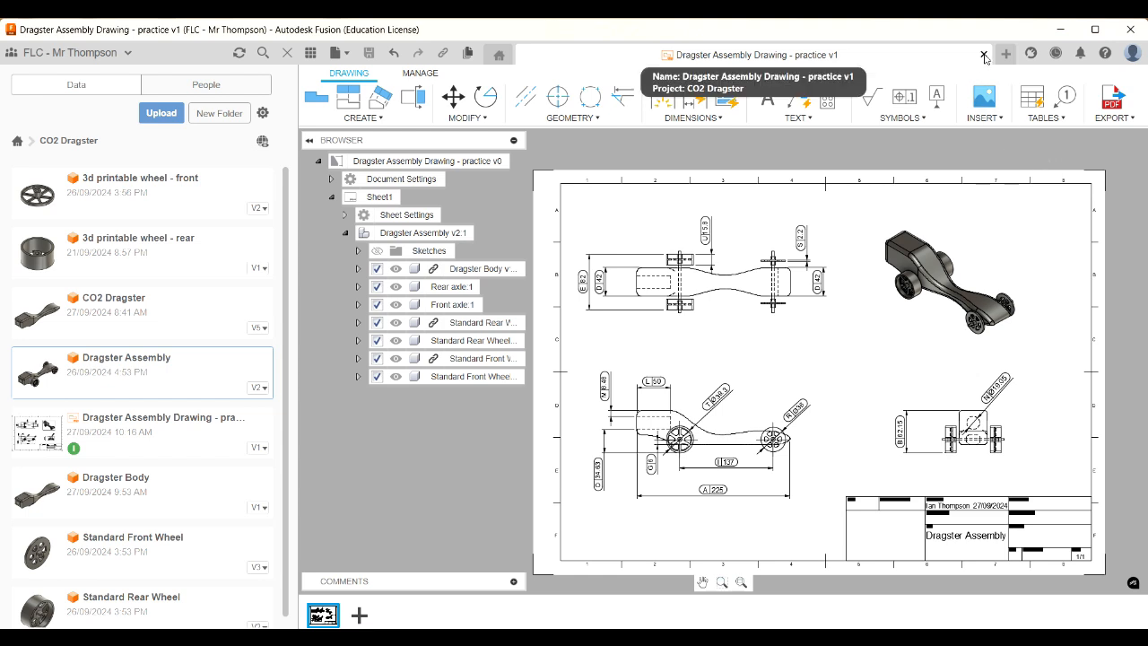
- Close the practice drawing and set the standard for new drawings to ISO in the drawing preferences
click(984, 54)
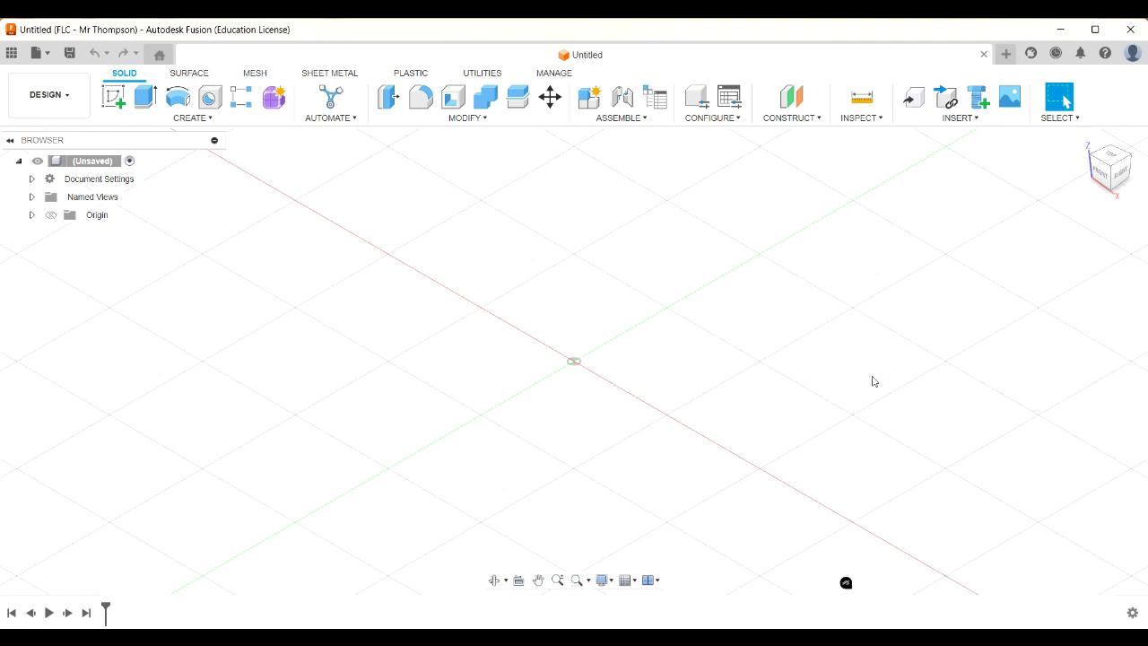
click(1132, 53)
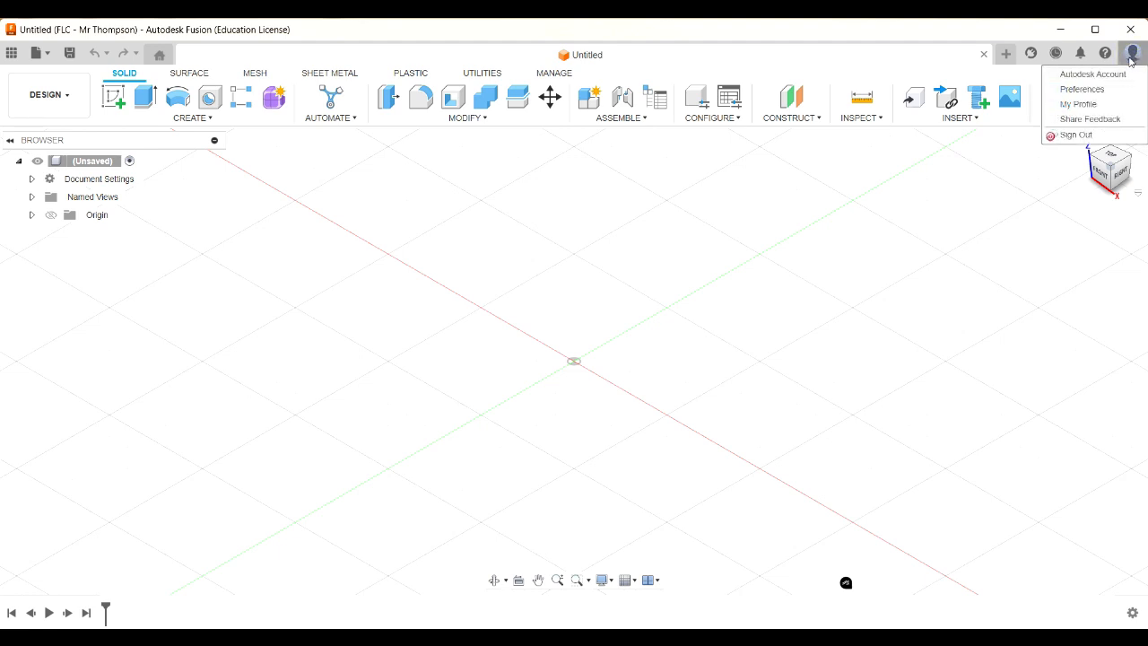
click(1083, 89)
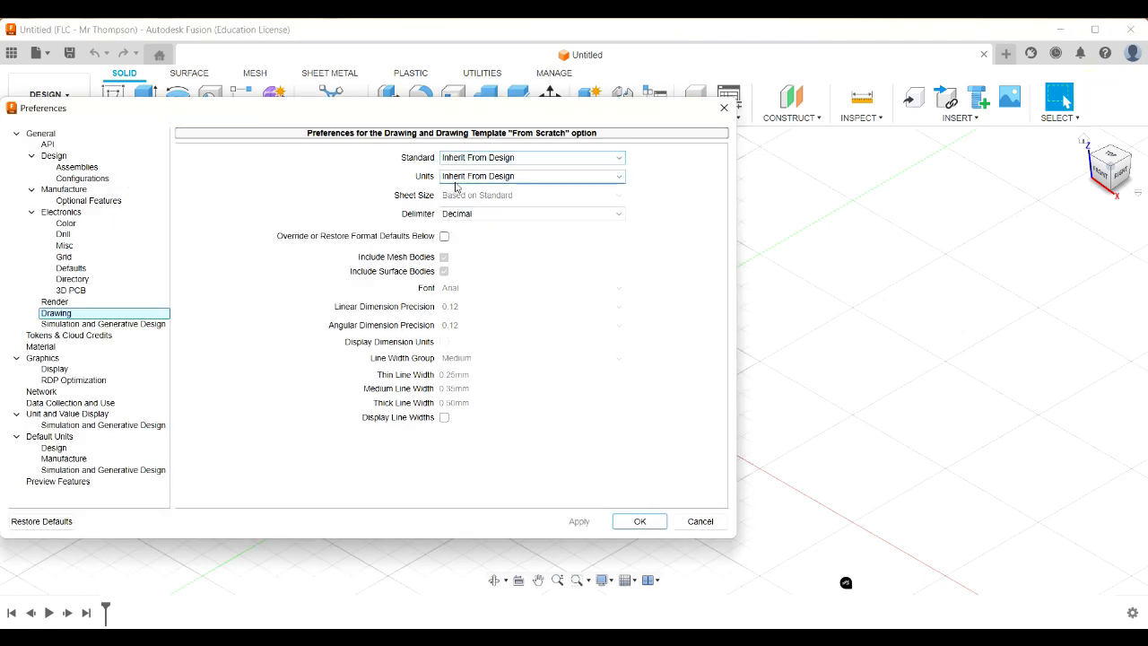
click(481, 160)
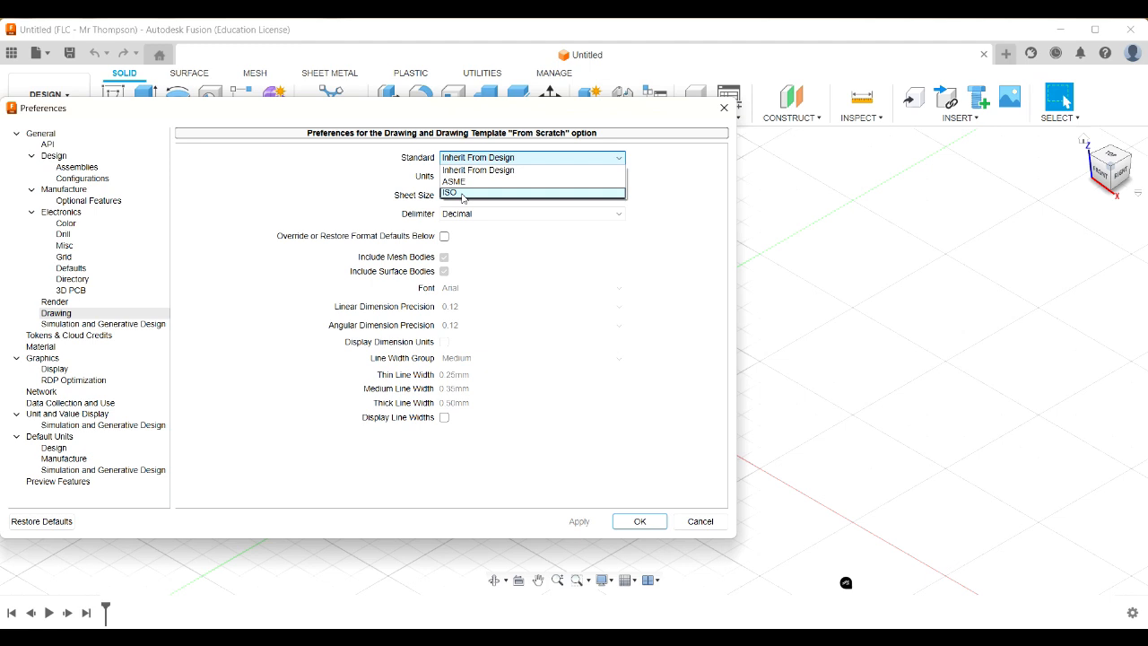
click(462, 194)
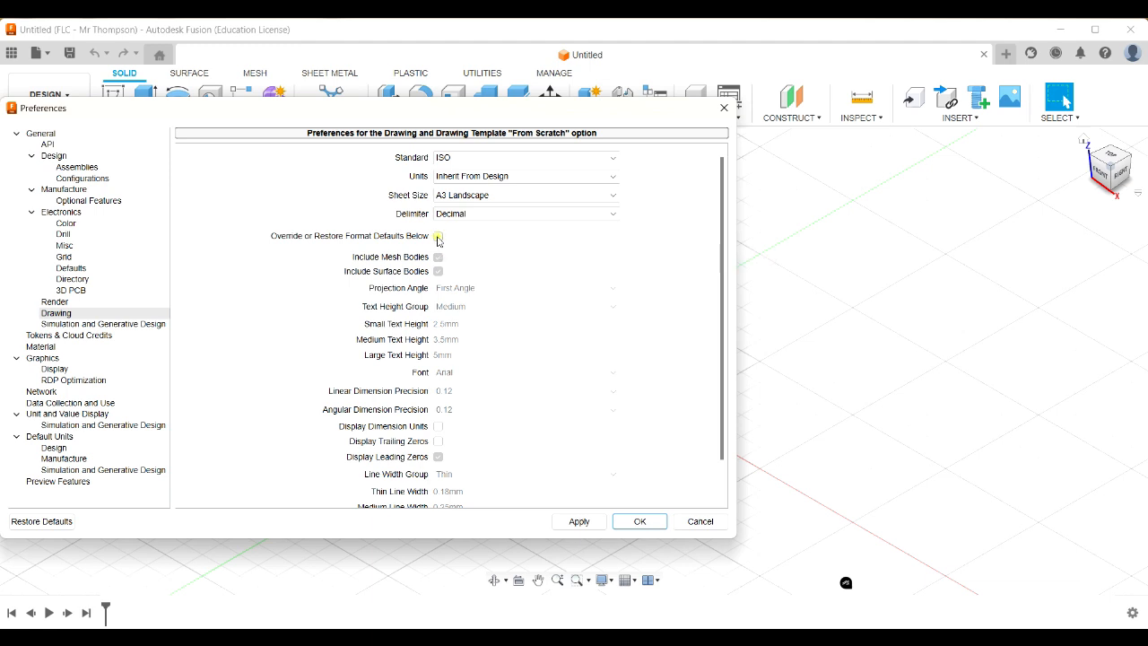
- Override the drawing format defaults with Third Angle projection, then apply and save the preferences
click(438, 237)
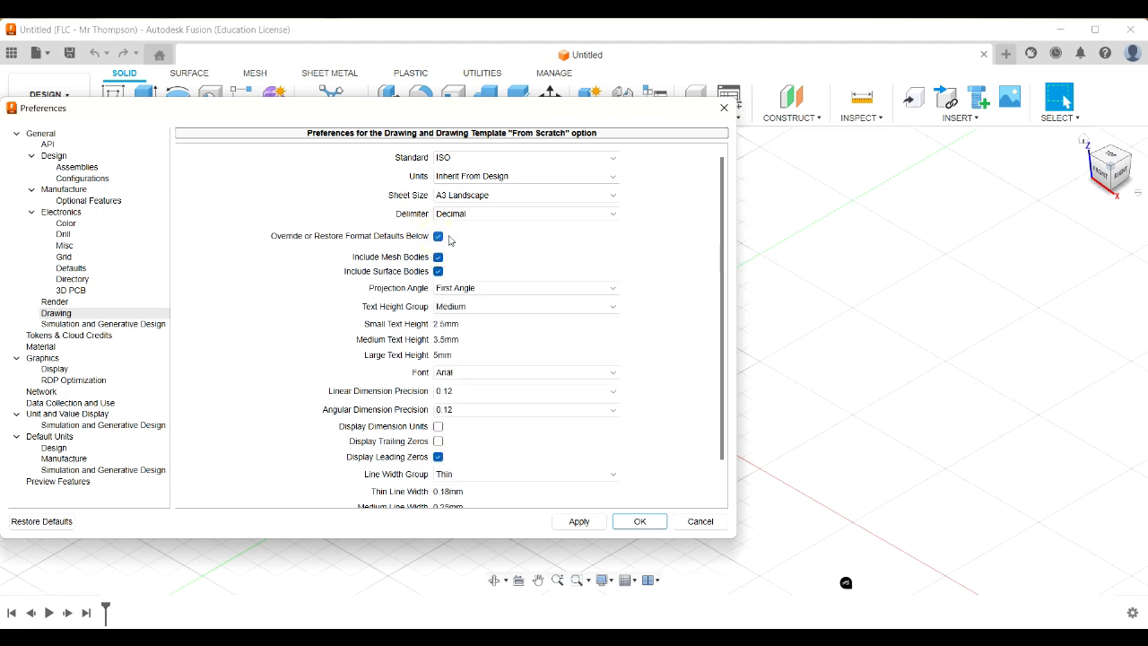
click(457, 289)
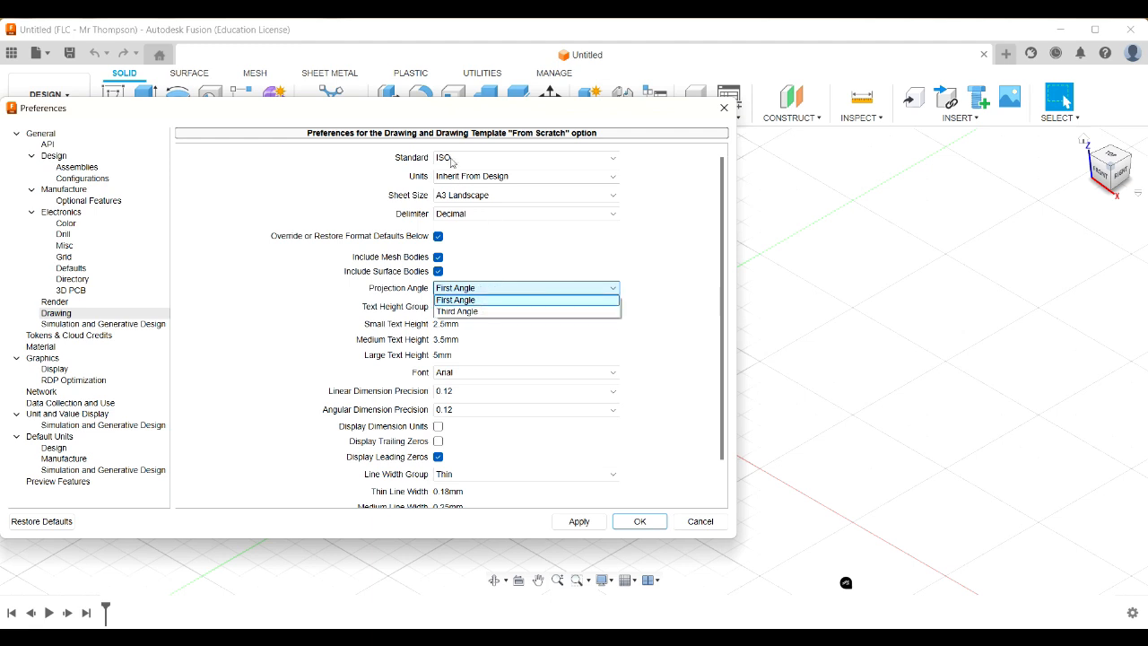
click(467, 311)
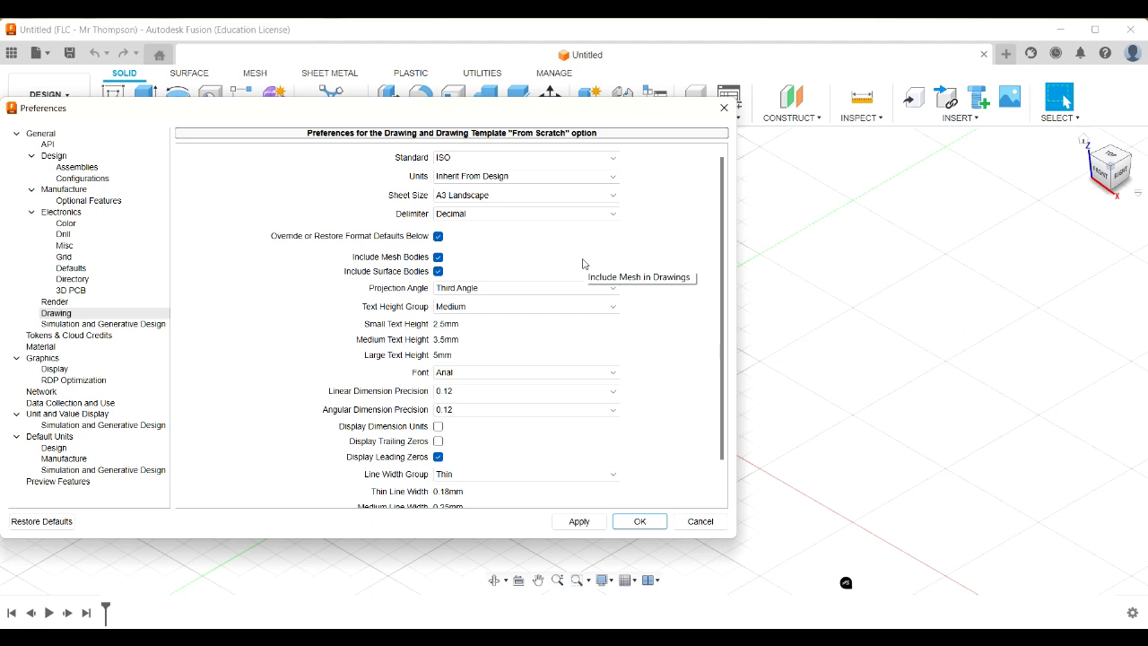
click(576, 525)
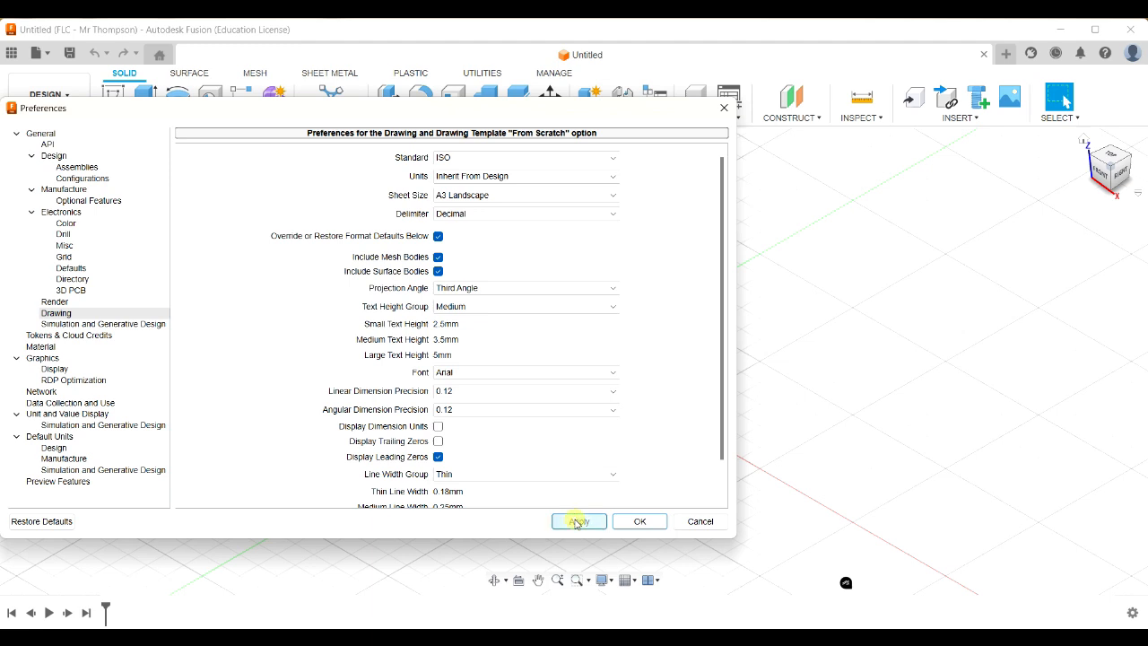
click(640, 522)
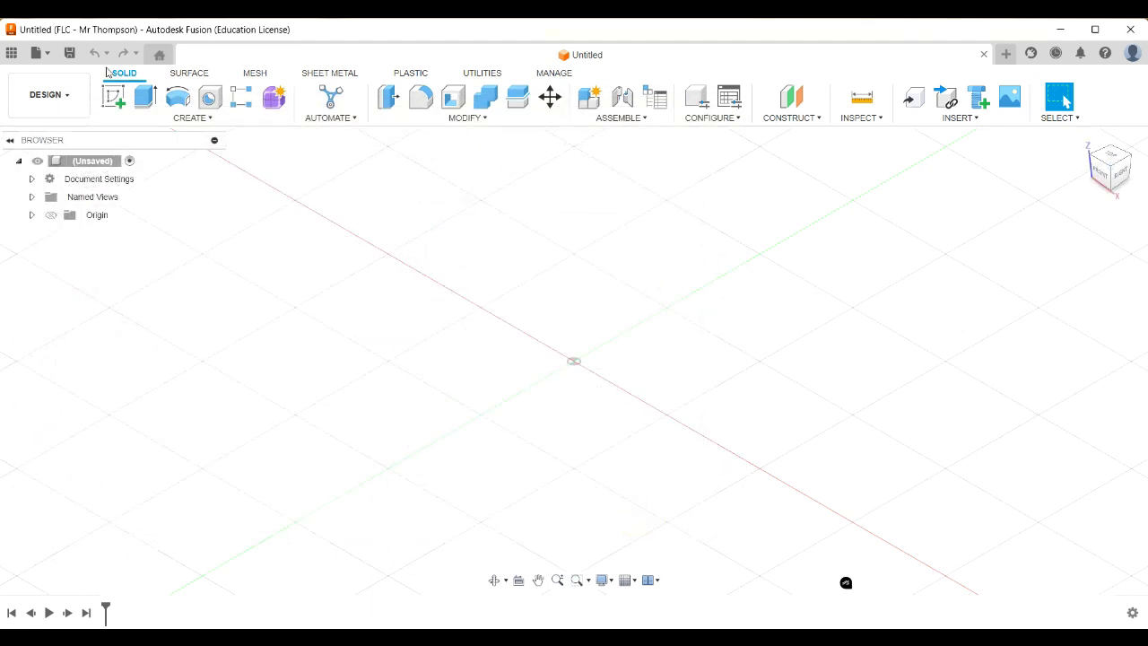
- Create a new drawing from the Dragster Assembly design, from scratch on an ISO A3 landscape sheet in mm
click(13, 55)
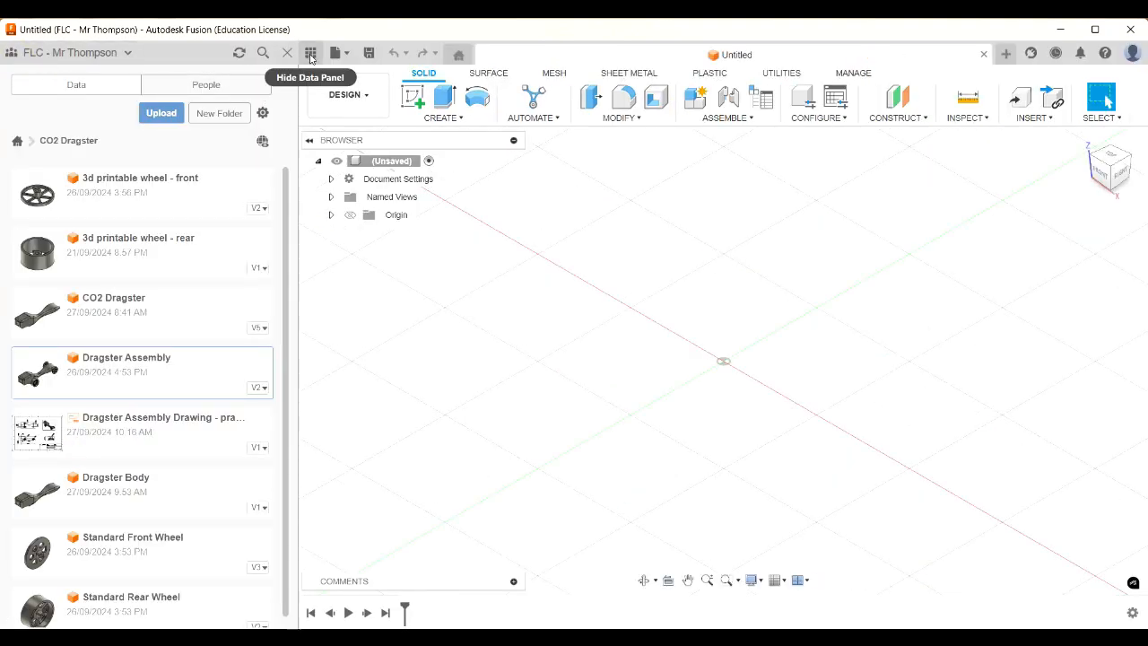
scroll(157, 393, down, 1)
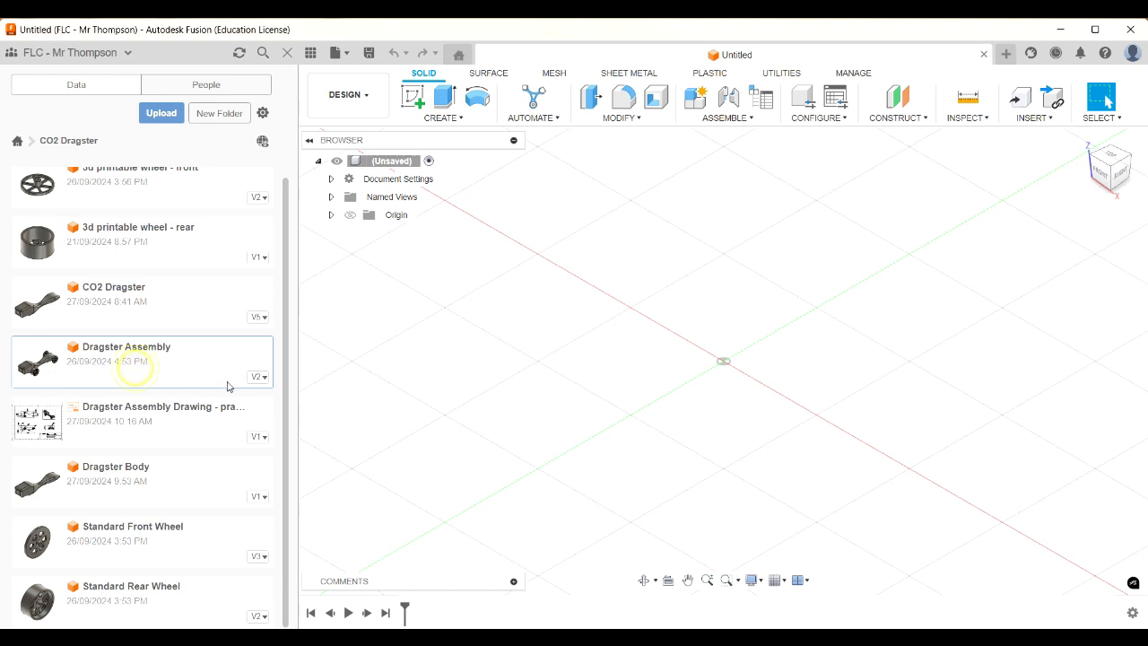
right_click(165, 362)
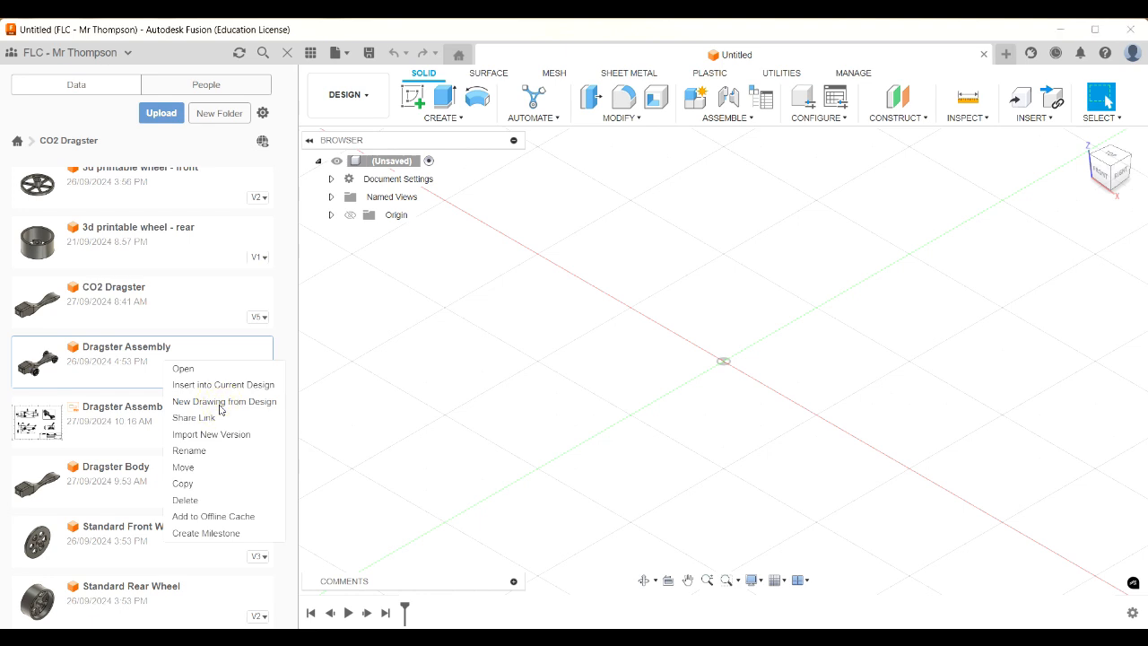
click(219, 404)
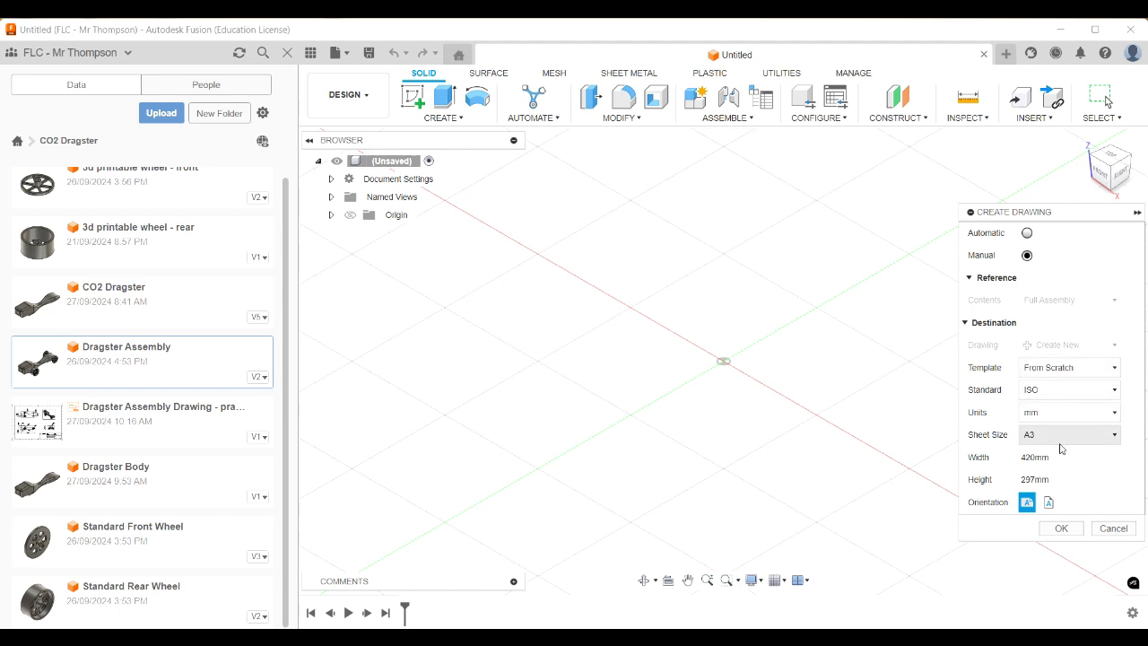
click(1062, 529)
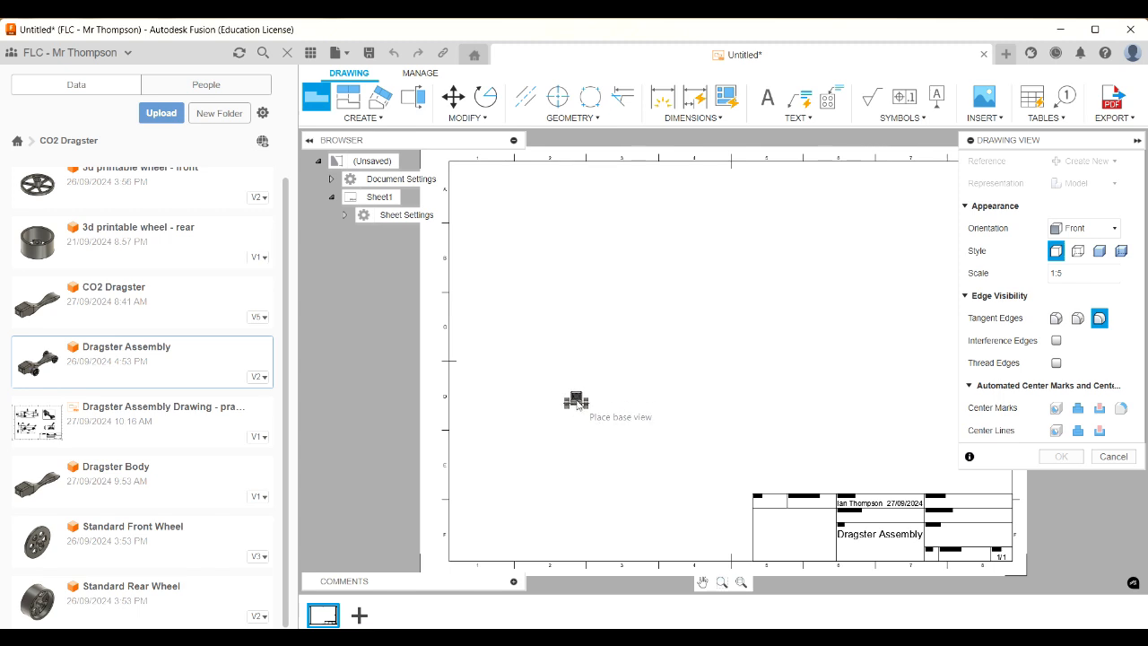
- Set the base view's orientation to the named view RIGHT
scroll(576, 408, up, 6)
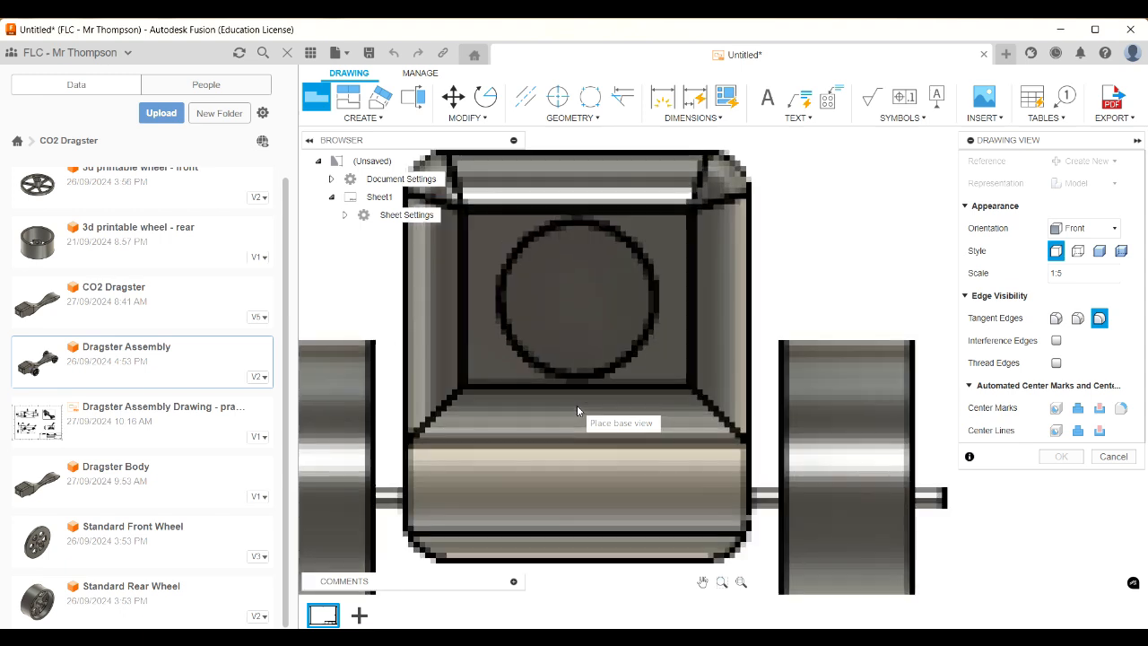
scroll(577, 410, down, 5)
scroll(578, 410, down, 5)
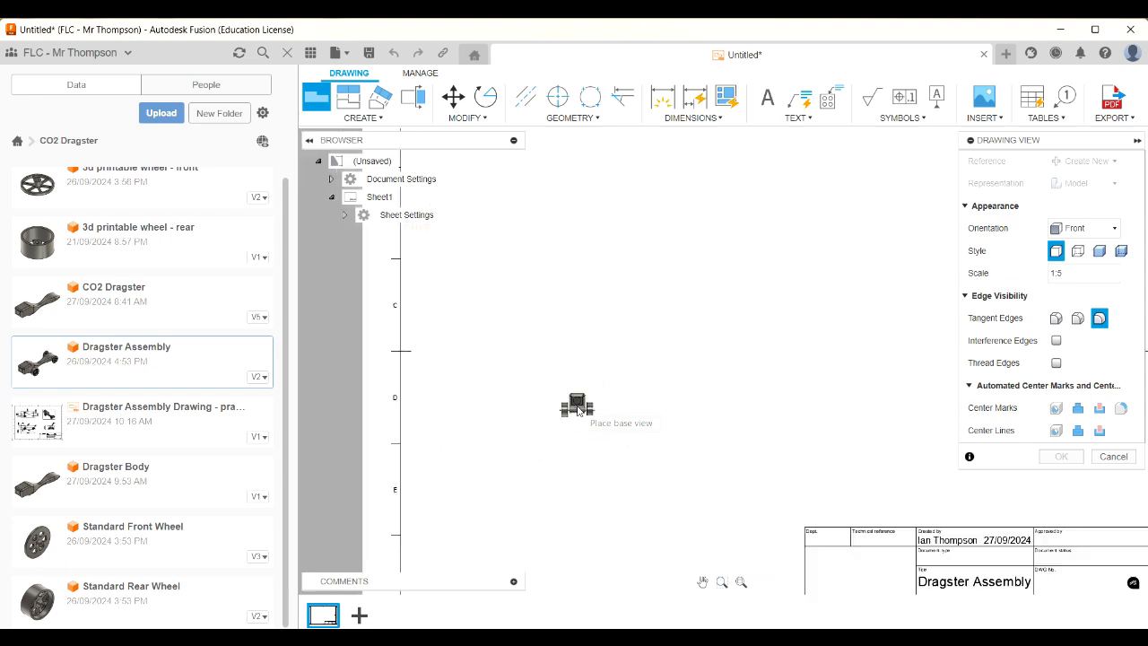
scroll(577, 408, down, 1)
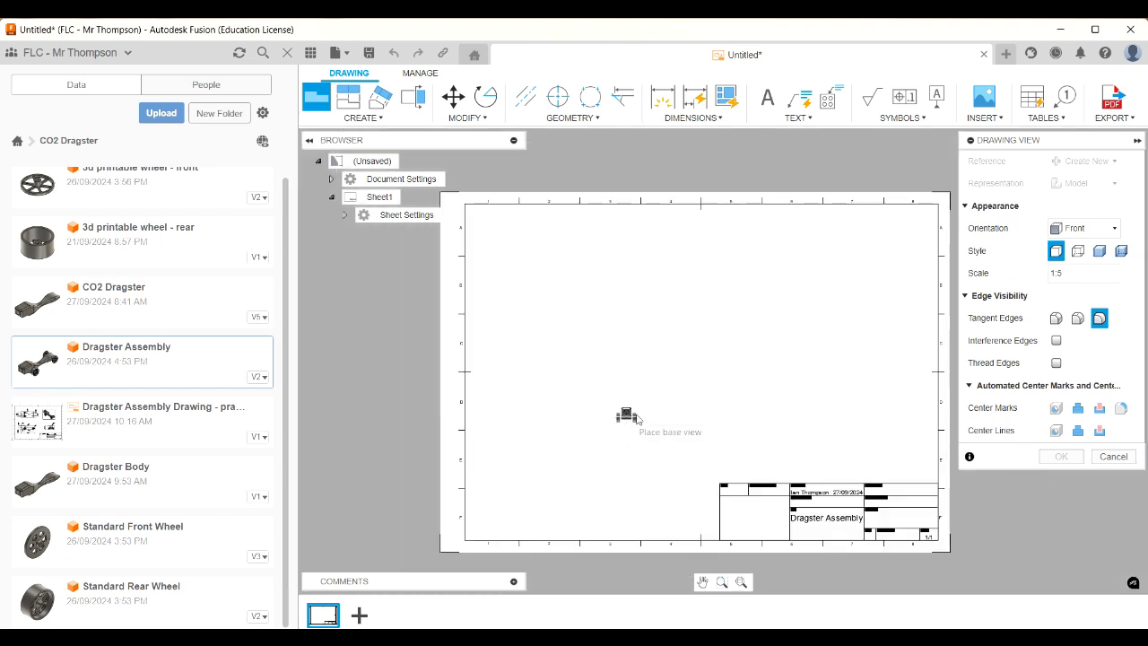
click(1101, 230)
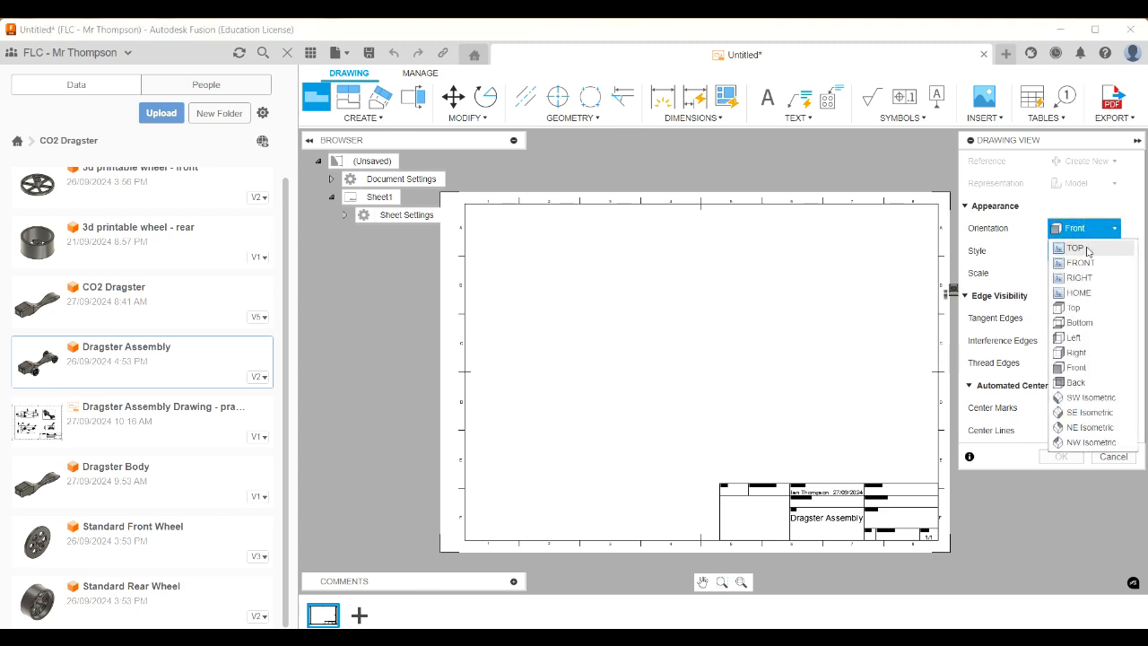
click(1080, 280)
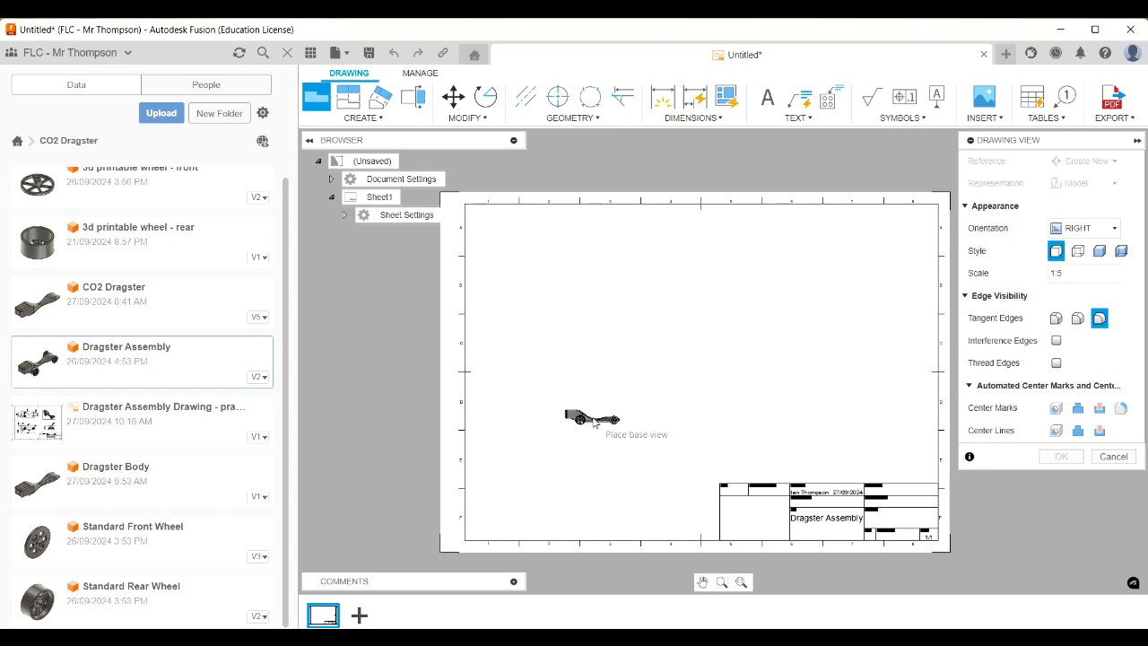
- Set the base view's scale to 1:2 and place it in the lower left area of the sheet
scroll(594, 422, up, 1)
scroll(601, 440, down, 2)
scroll(628, 471, up, 3)
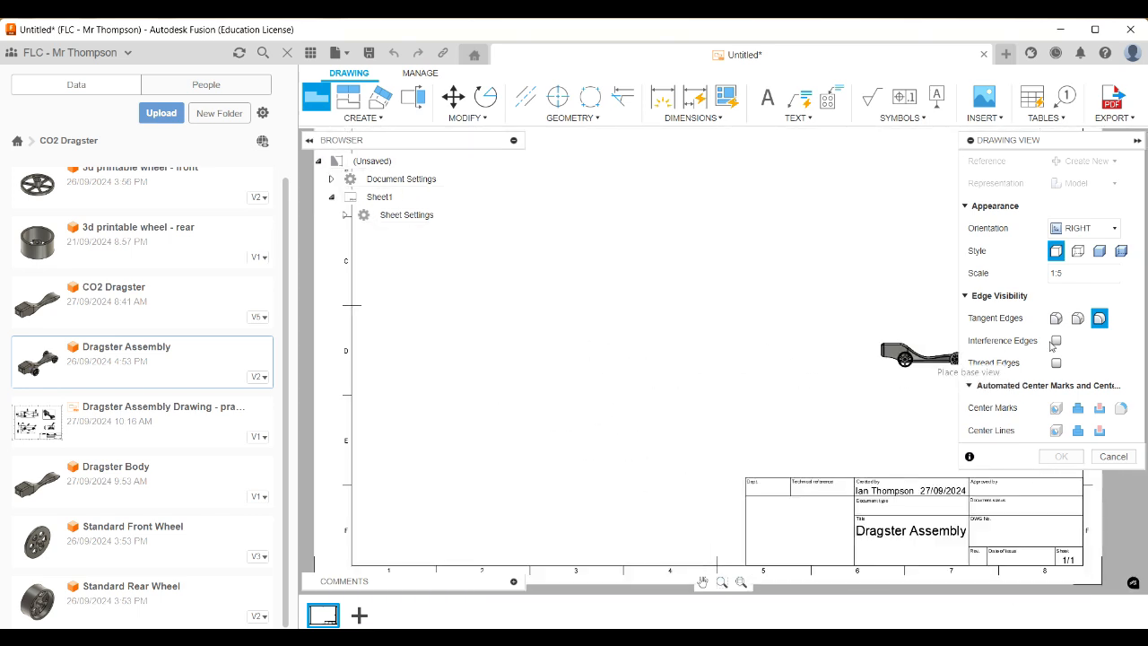
click(1070, 273)
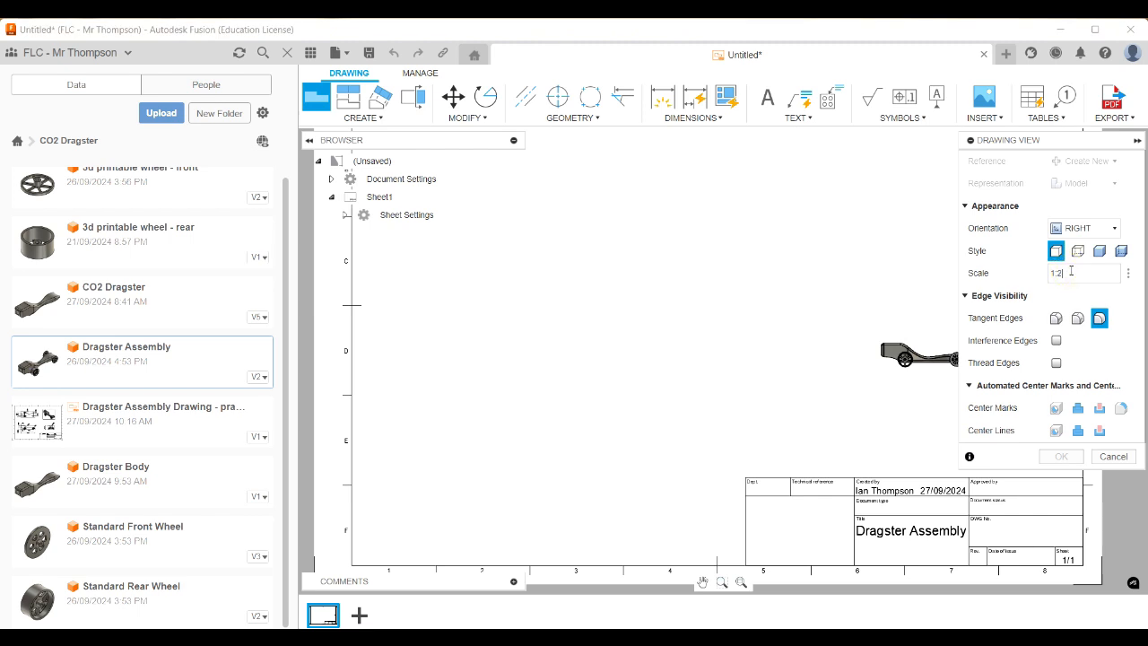
scroll(579, 384, down, 3)
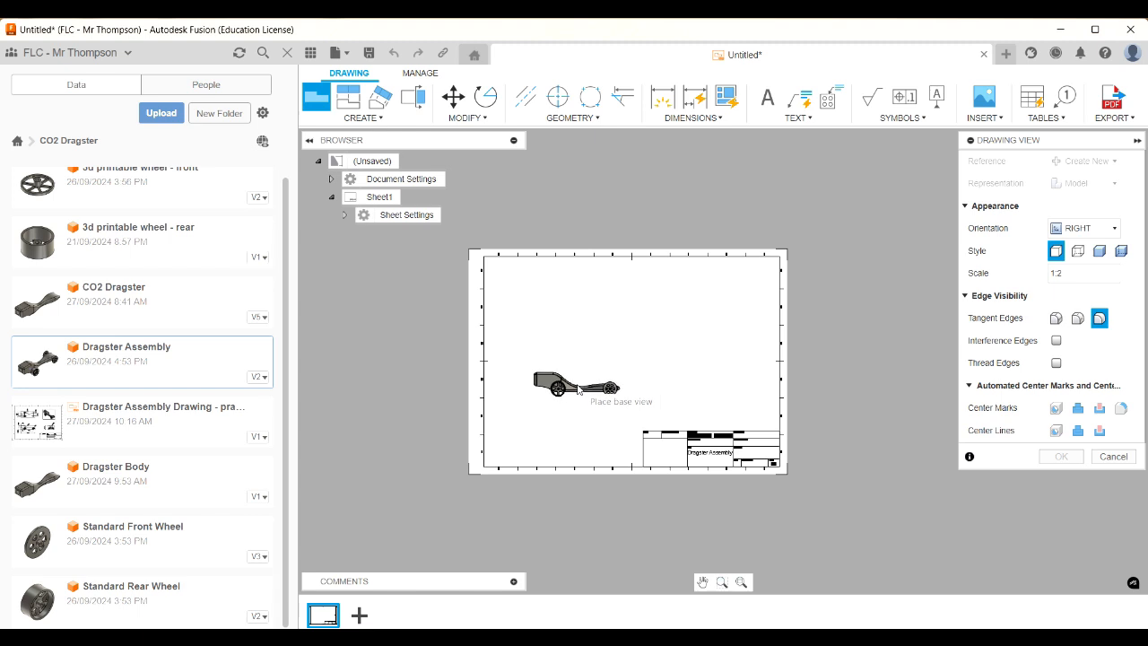
click(578, 389)
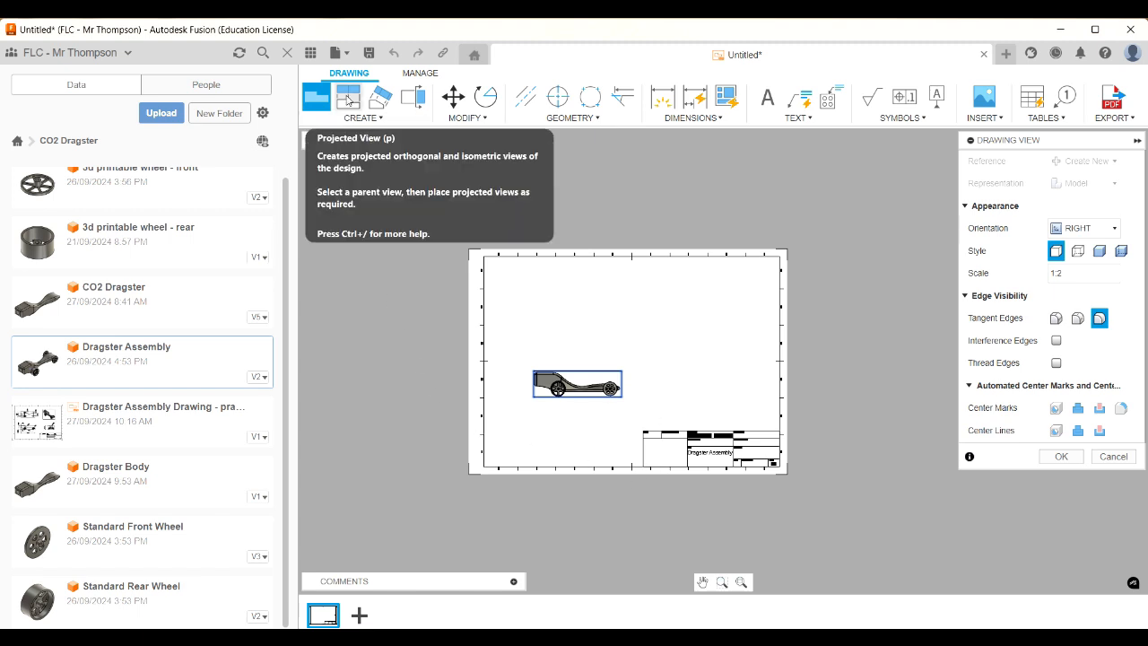
- Project a top view above the base view, an end view to its right and an isometric view in the sheet's upper right area
click(348, 96)
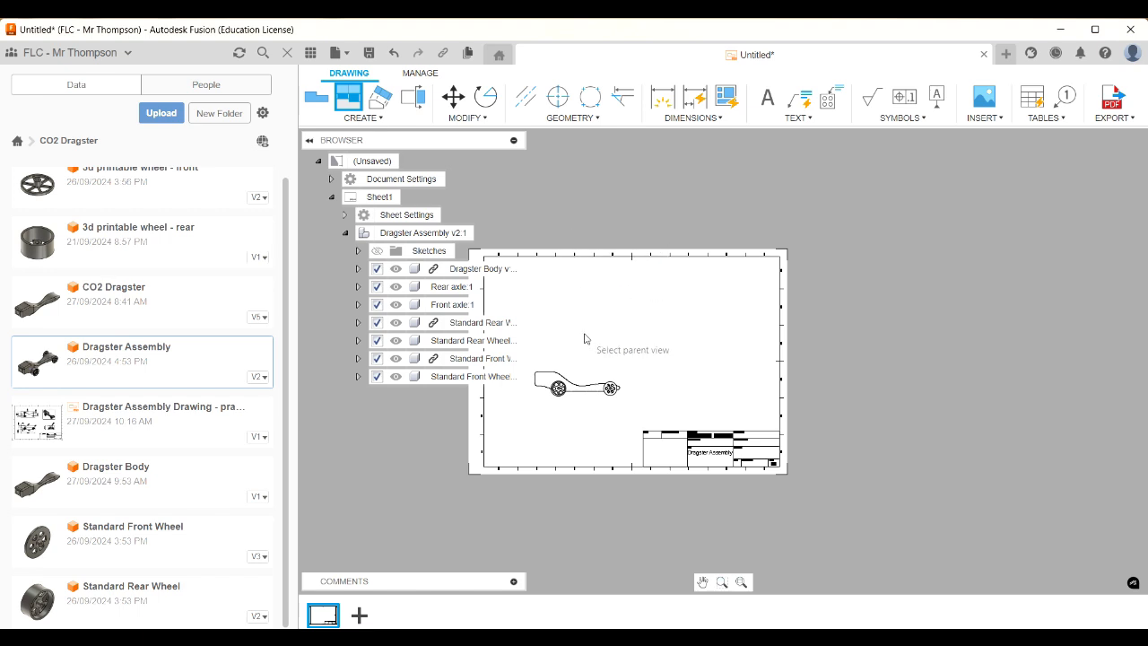
click(572, 389)
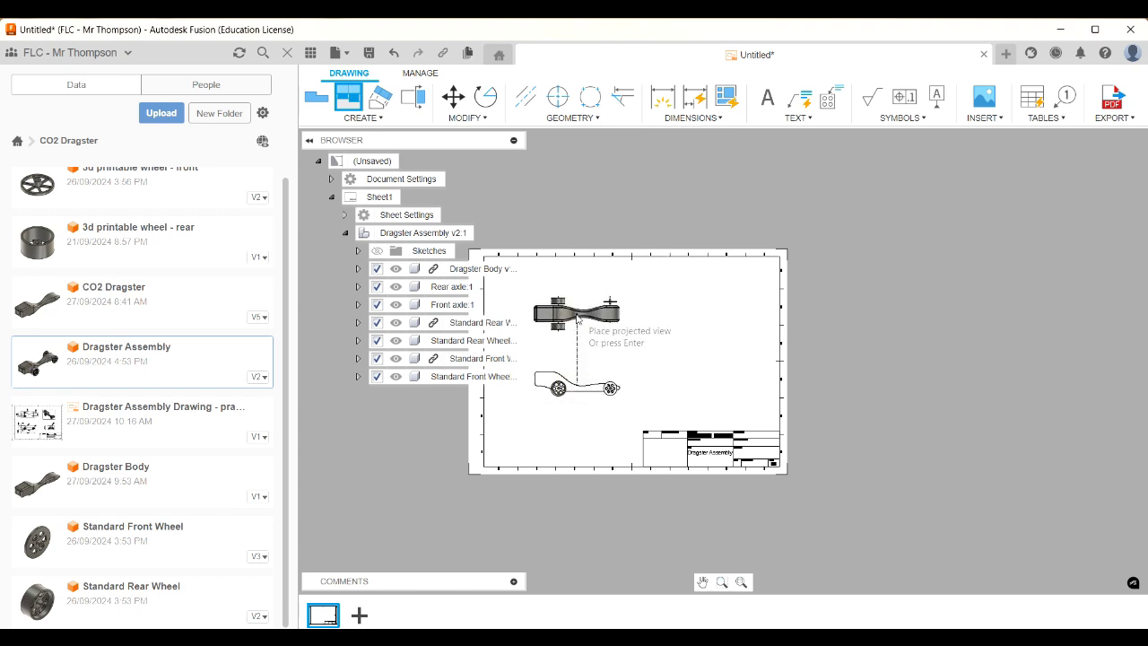
click(577, 316)
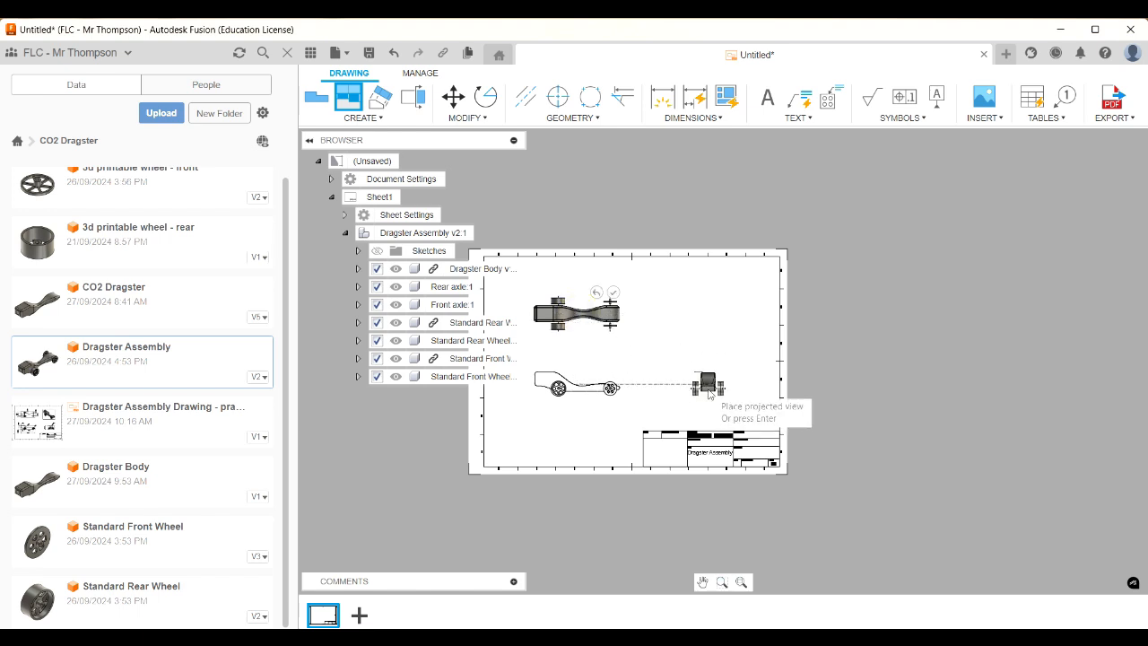
click(709, 389)
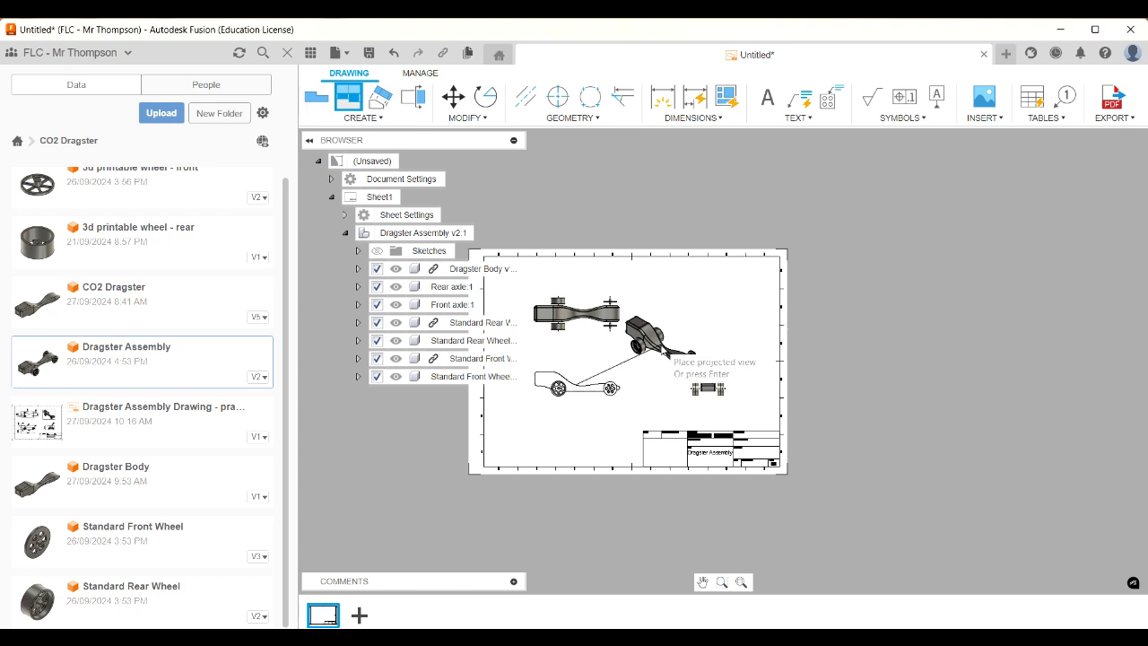
click(696, 314)
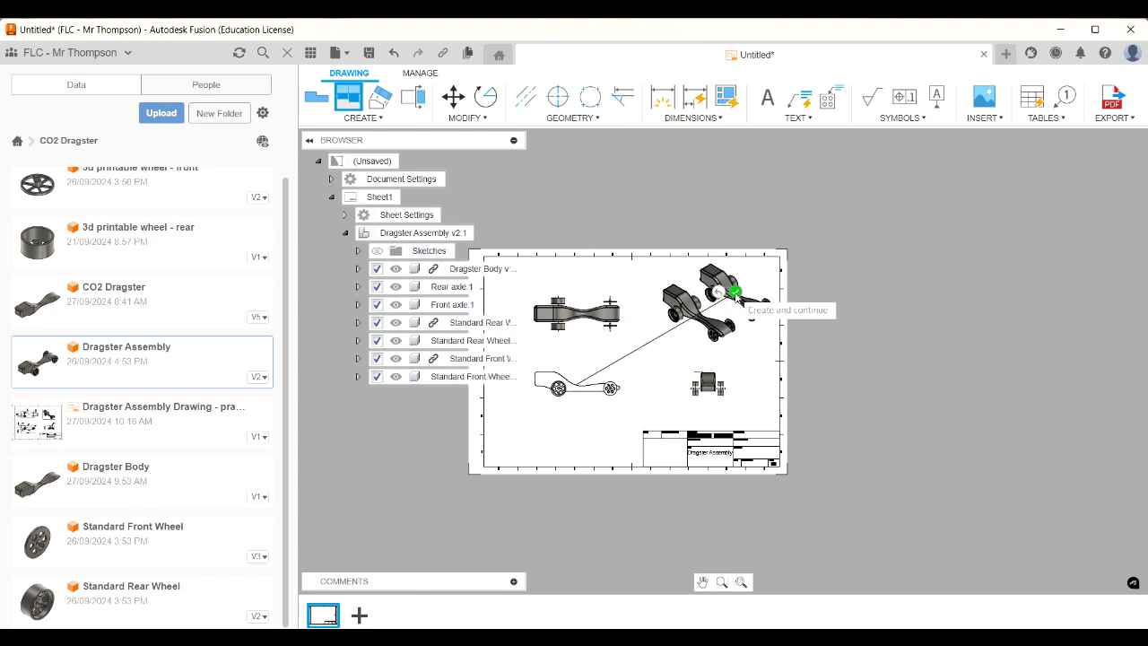
click(734, 294)
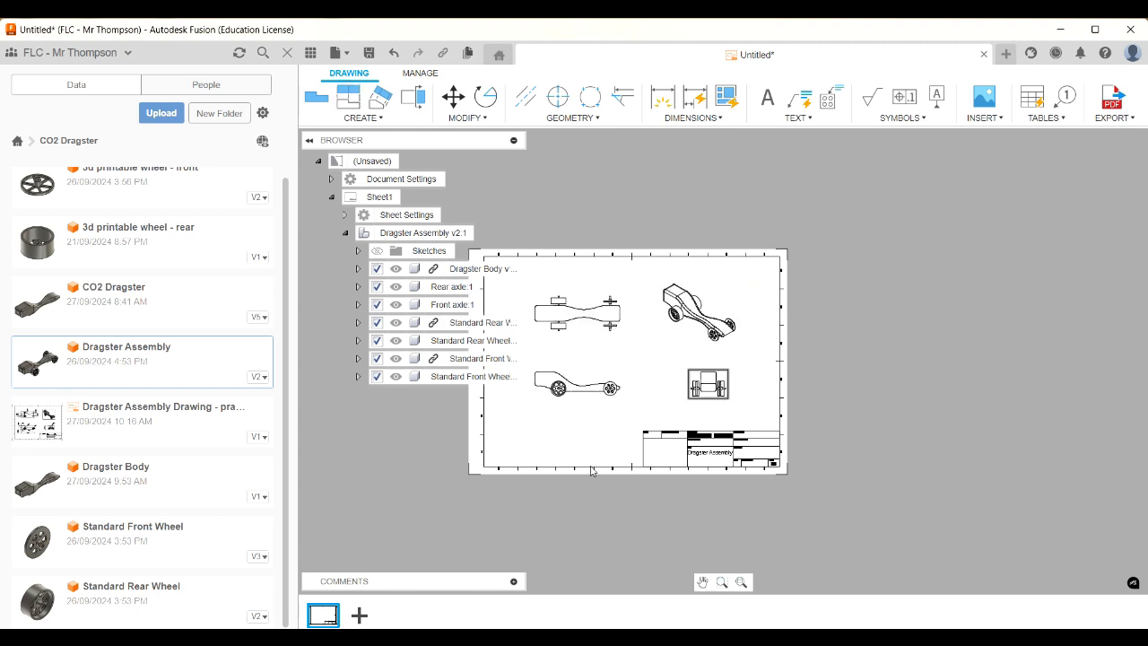
- Change the base view's style to show both visible and hidden edges
scroll(622, 435, down, 3)
scroll(621, 436, up, 4)
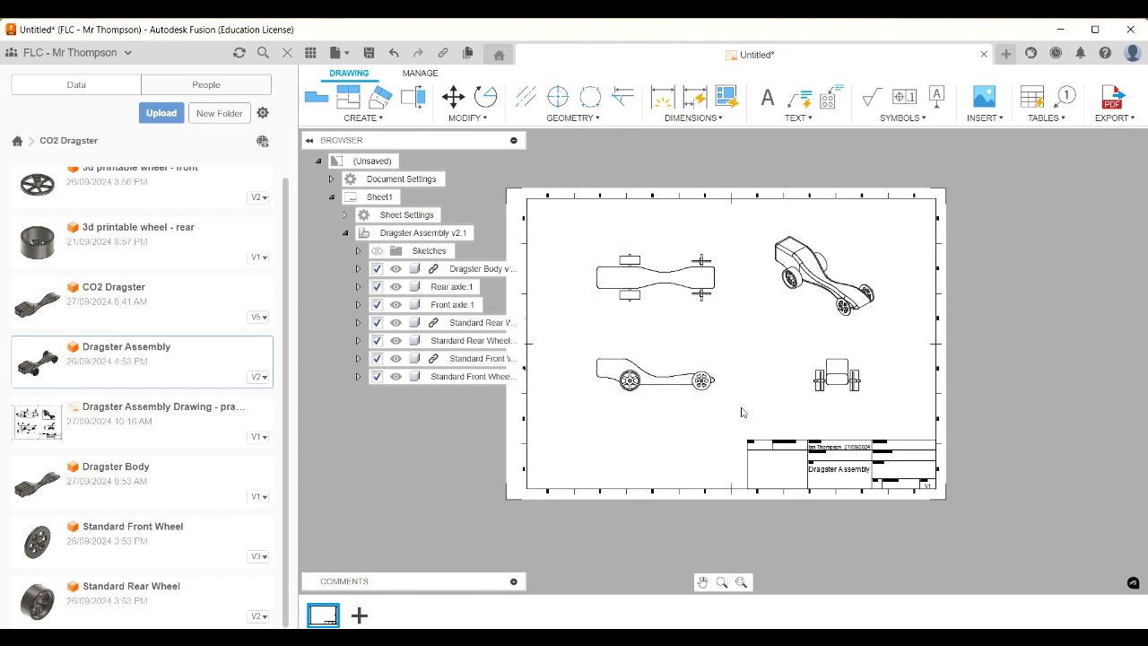
double_click(661, 380)
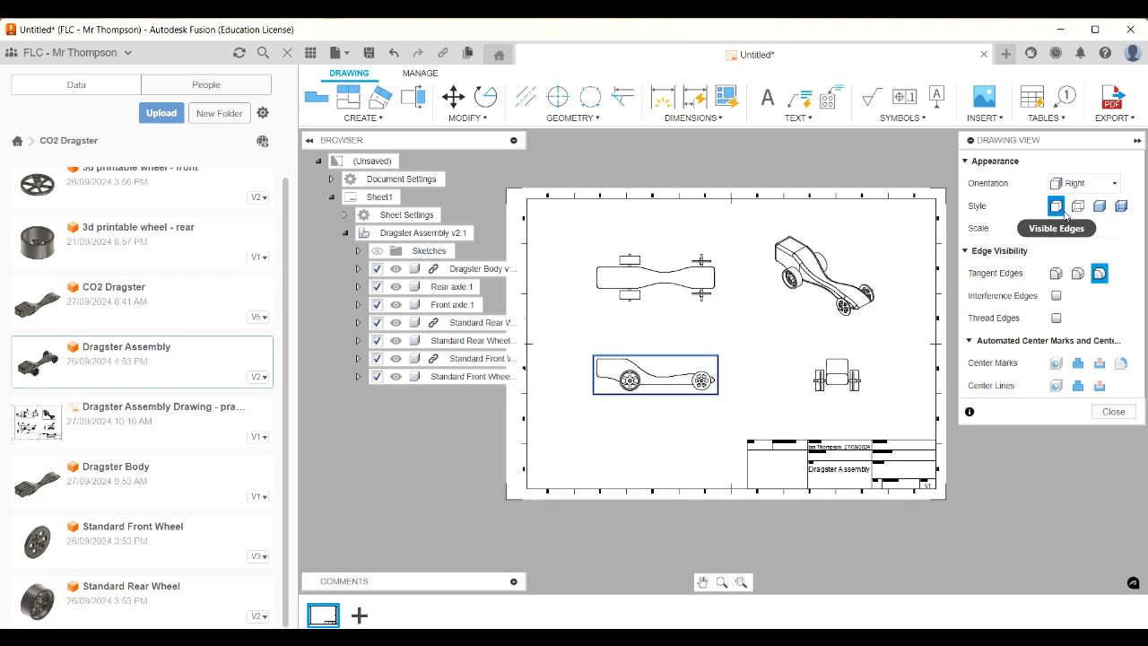
click(1079, 209)
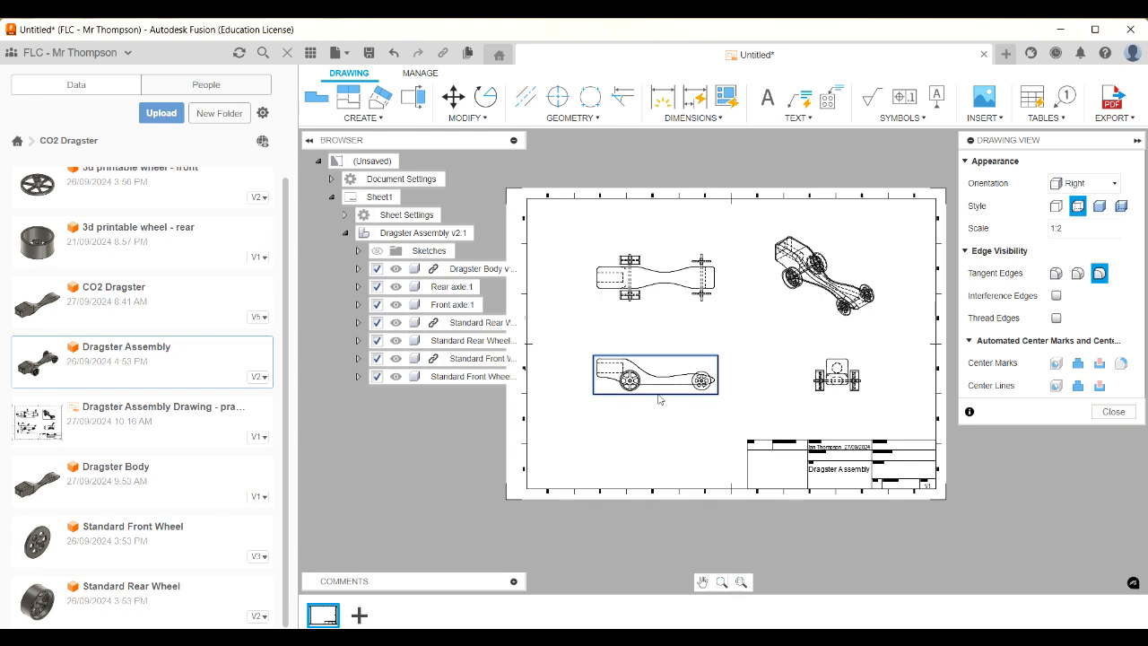
click(1111, 410)
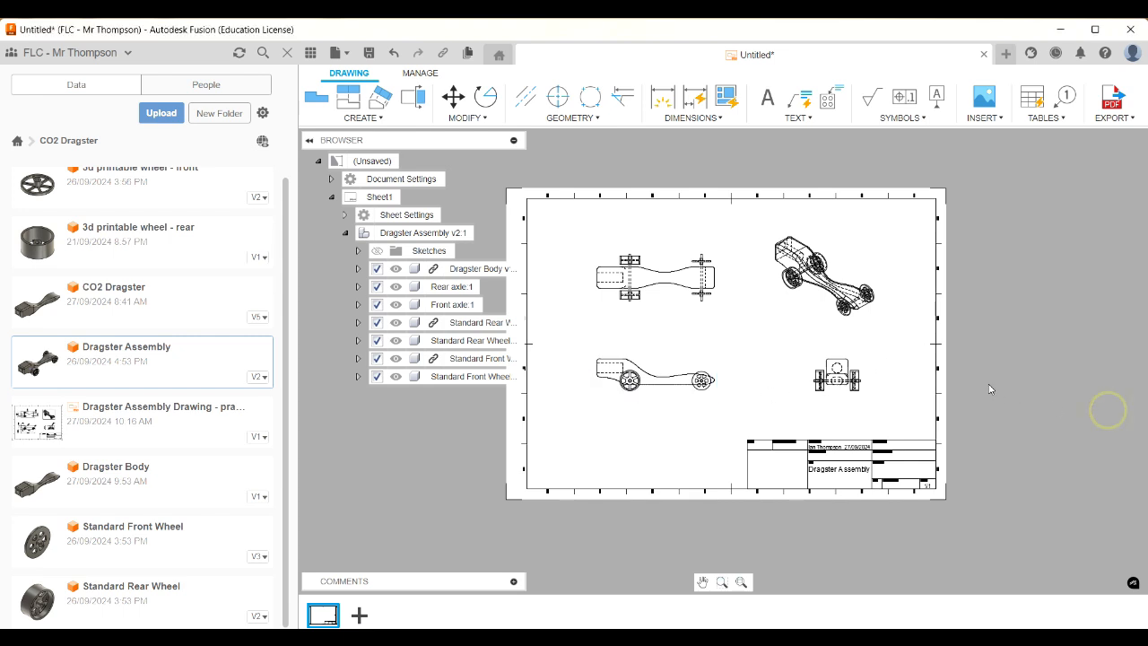
- Change the isometric view's style to Shaded
double_click(816, 285)
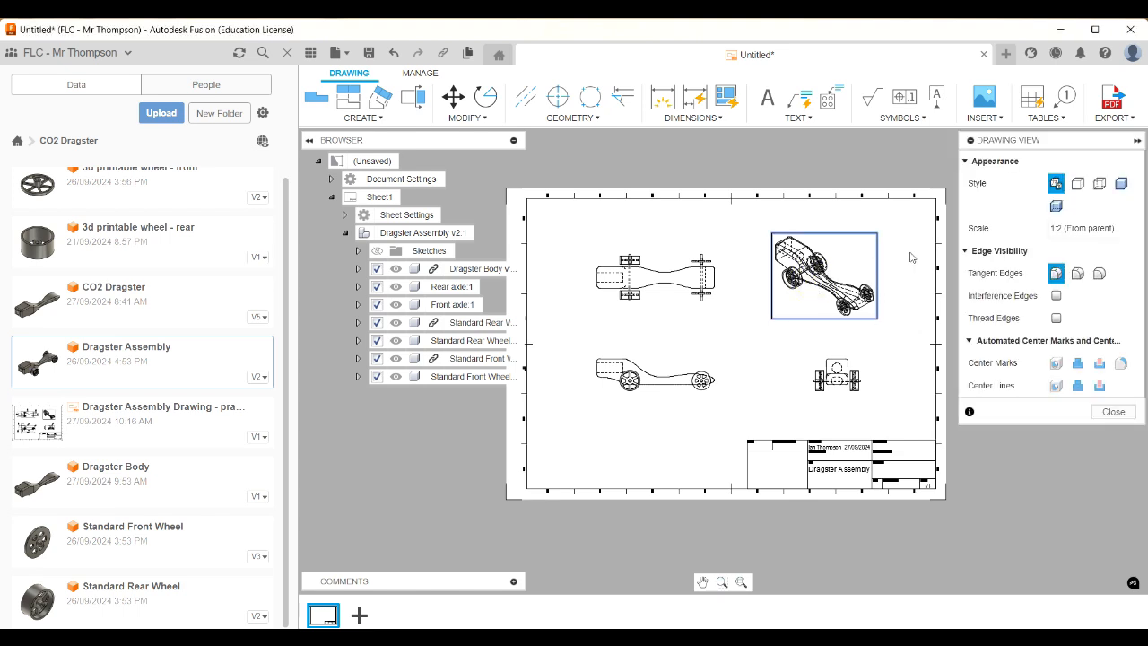
click(1122, 184)
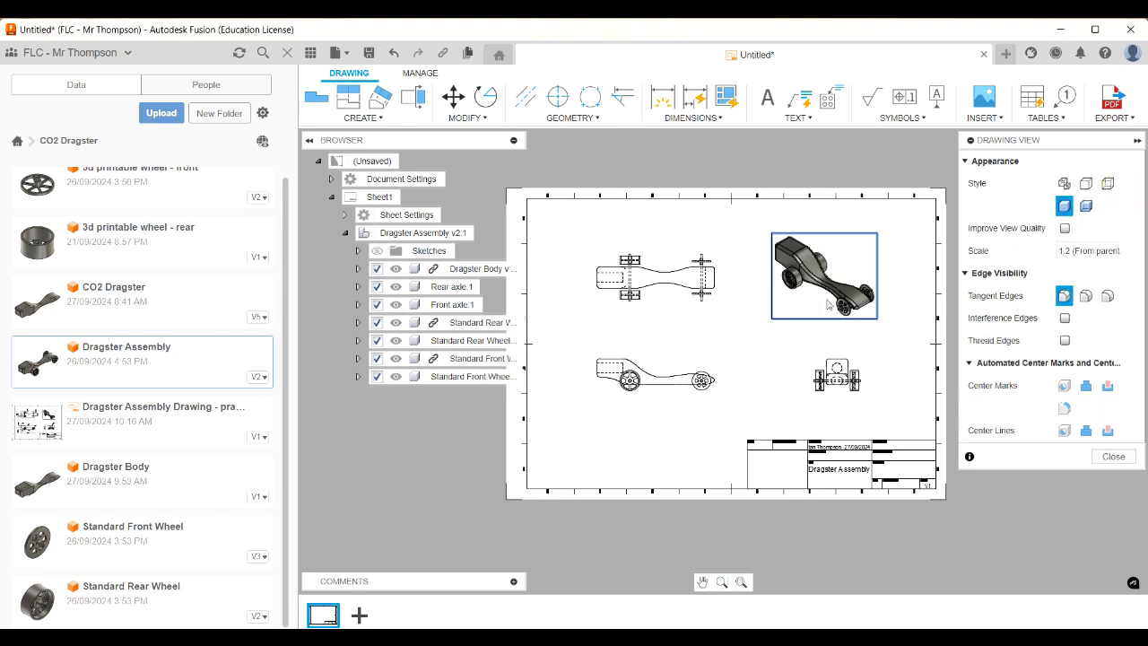
click(1113, 456)
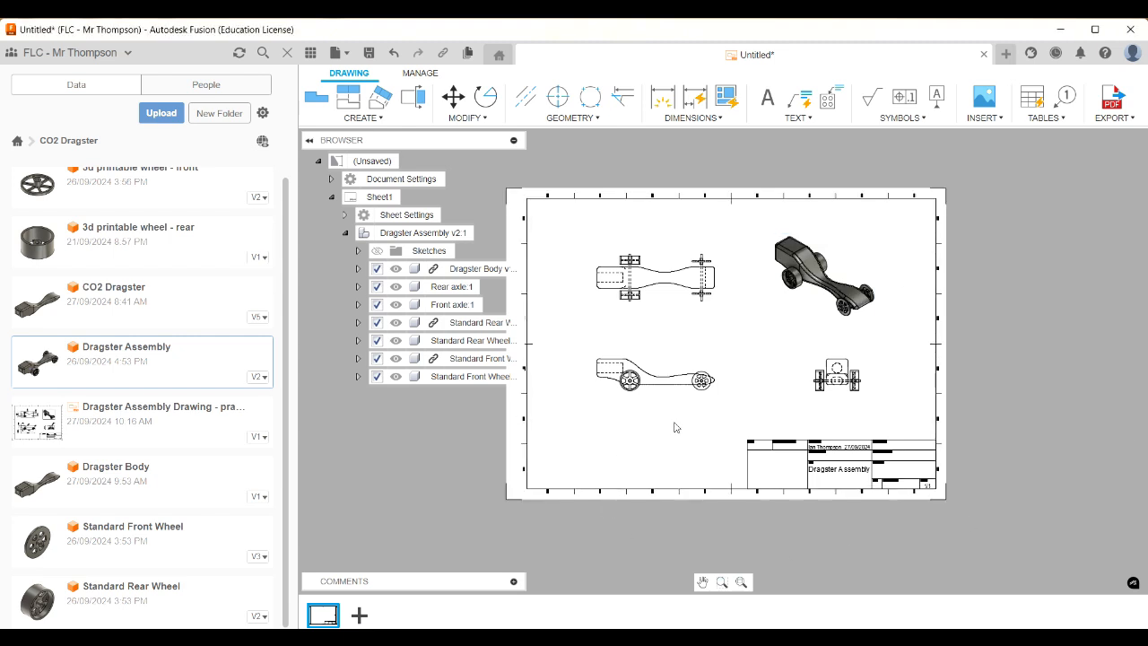
scroll(680, 425, down, 1)
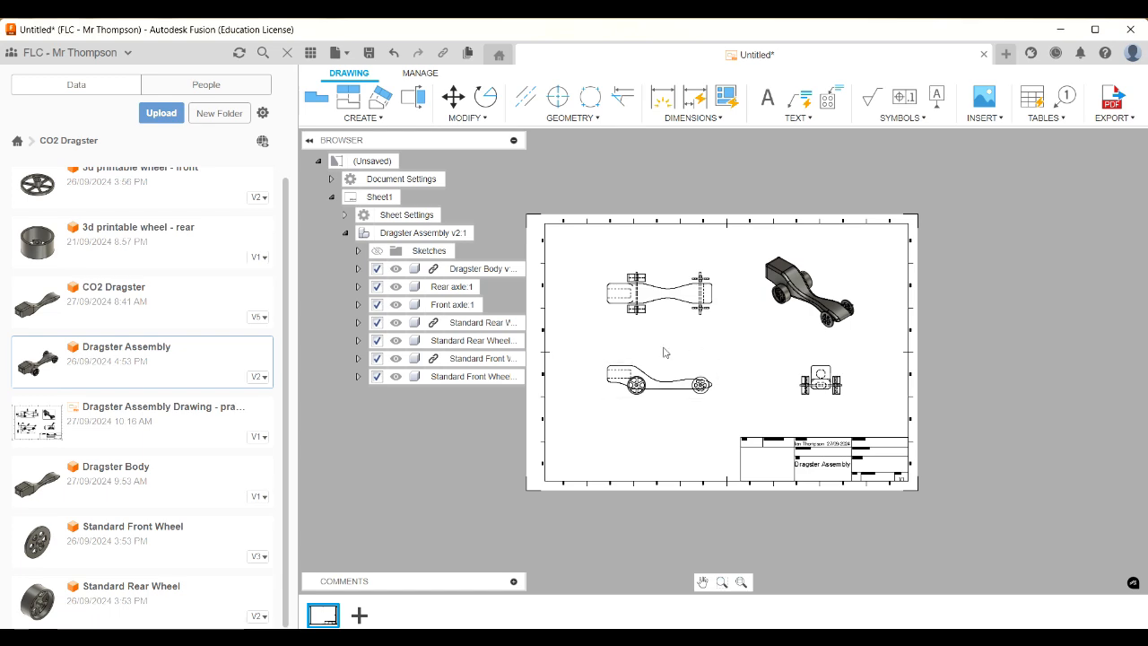
- Move the base view slightly towards the sheet's left border, with the top view following it
scroll(664, 353, up, 3)
mouse_move(665, 384)
mouse_down()
mouse_move(661, 429)
mouse_move(645, 416)
mouse_move(656, 399)
mouse_up()
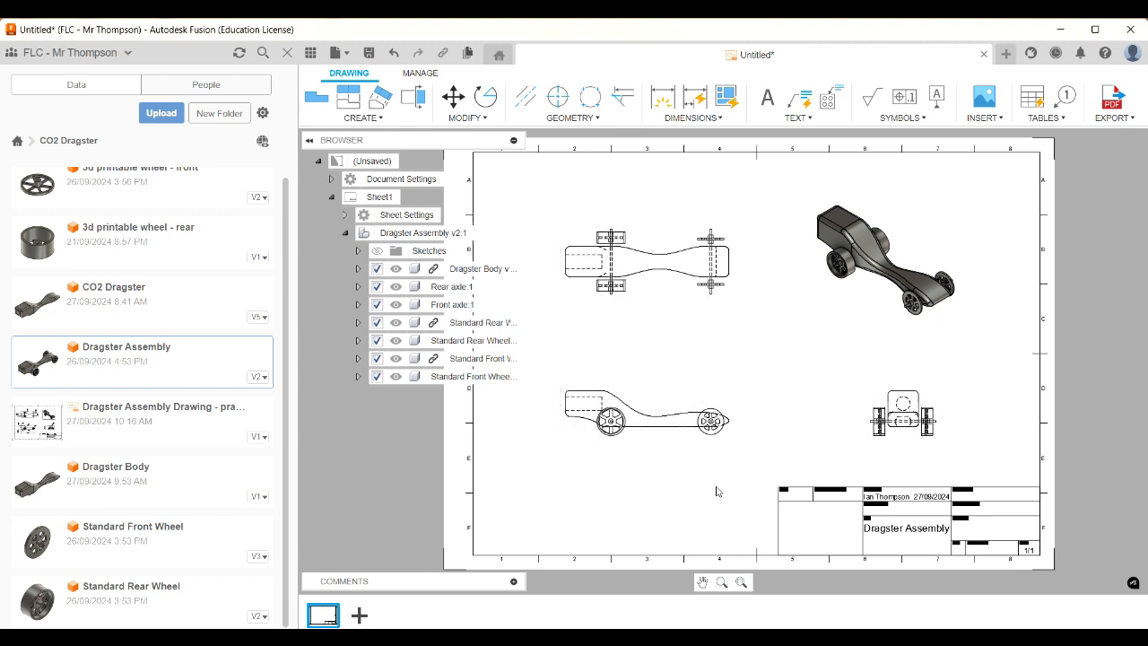
scroll(669, 401, down, 3)
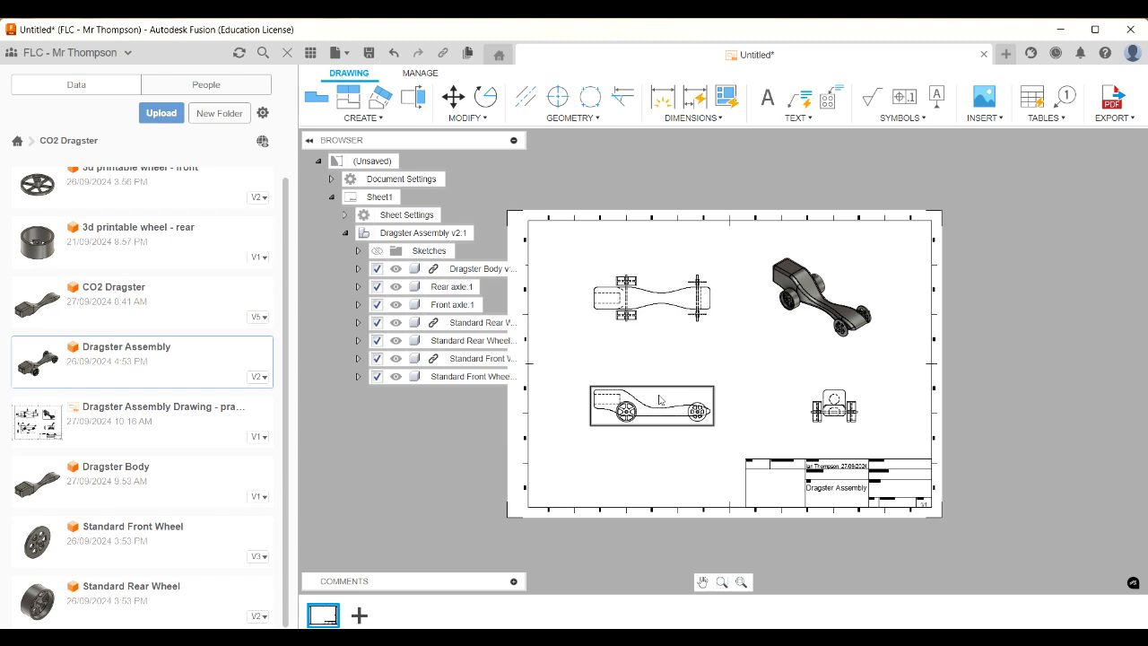
mouse_move(659, 400)
mouse_down()
mouse_move(727, 384)
mouse_move(662, 379)
mouse_up()
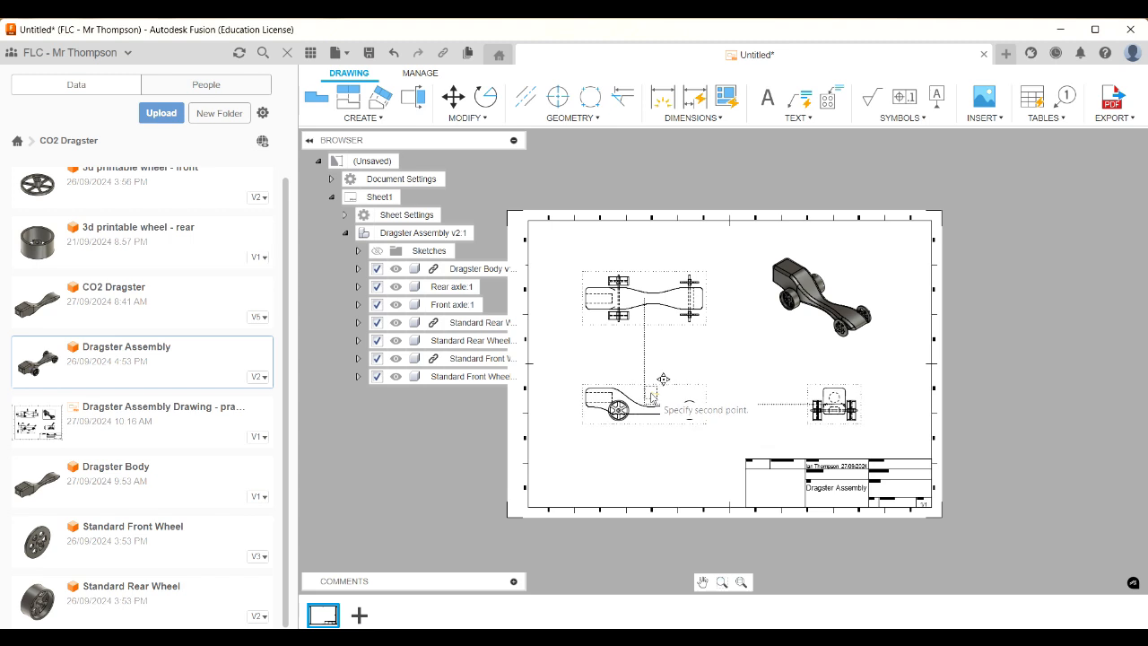
click(662, 379)
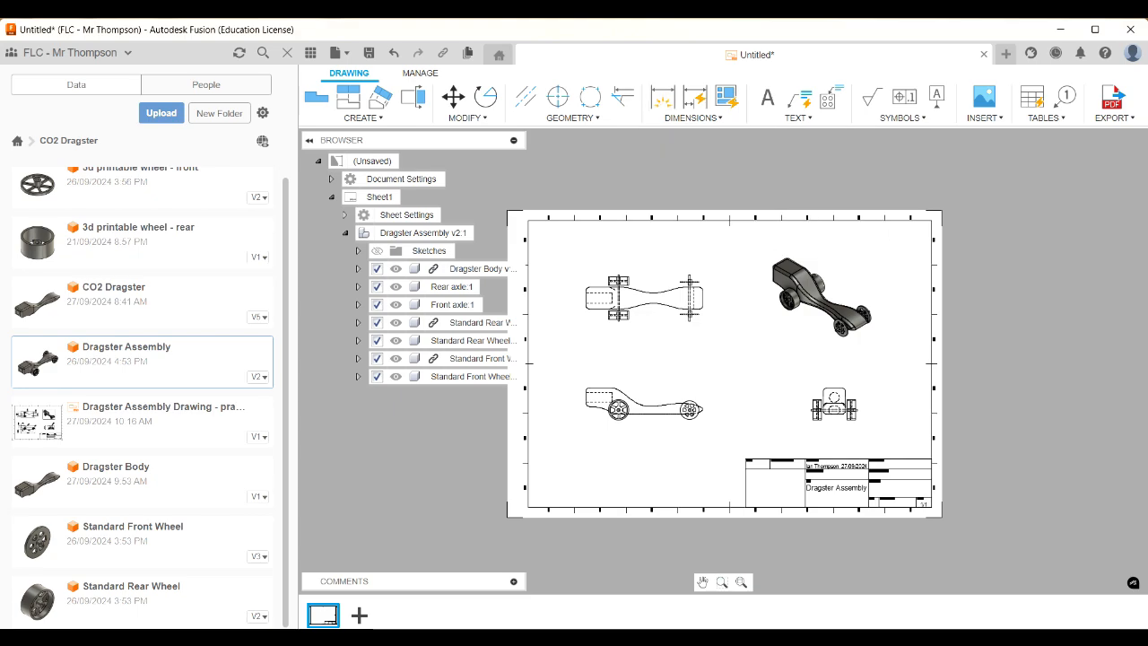
- Switch to Foxit PDF Reader and examine the production specifications for divisions A to D in the dragster rules, from body through axles to wheels
mouse_move(0, 162)
mouse_down()
mouse_move(413, 187)
mouse_move(456, 117)
mouse_up()
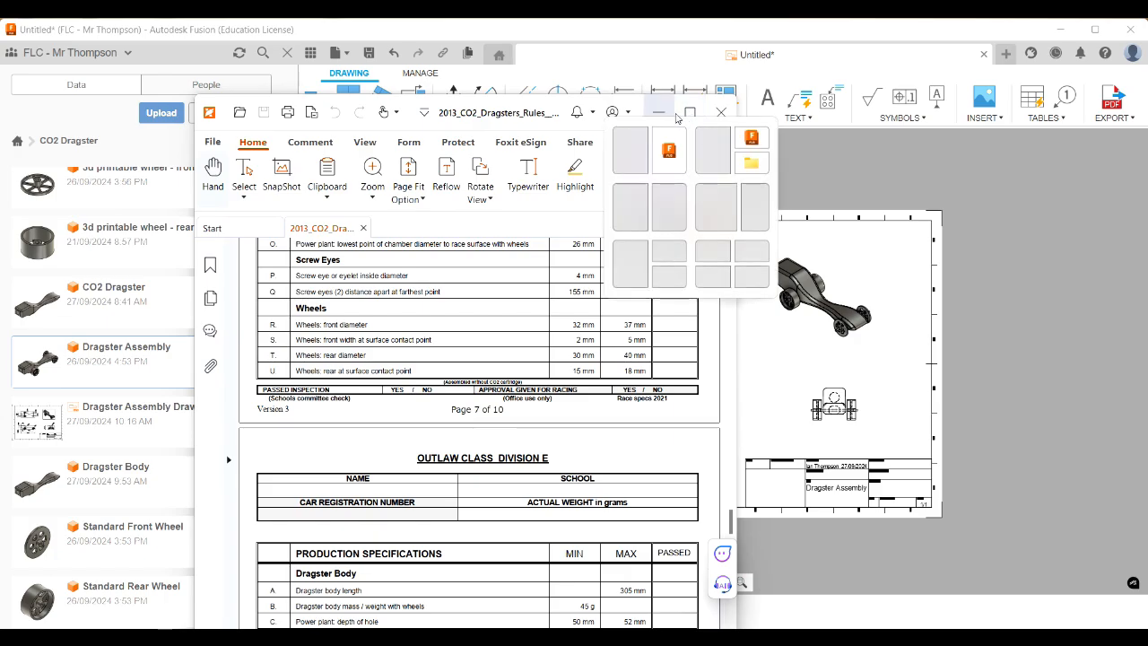
click(691, 108)
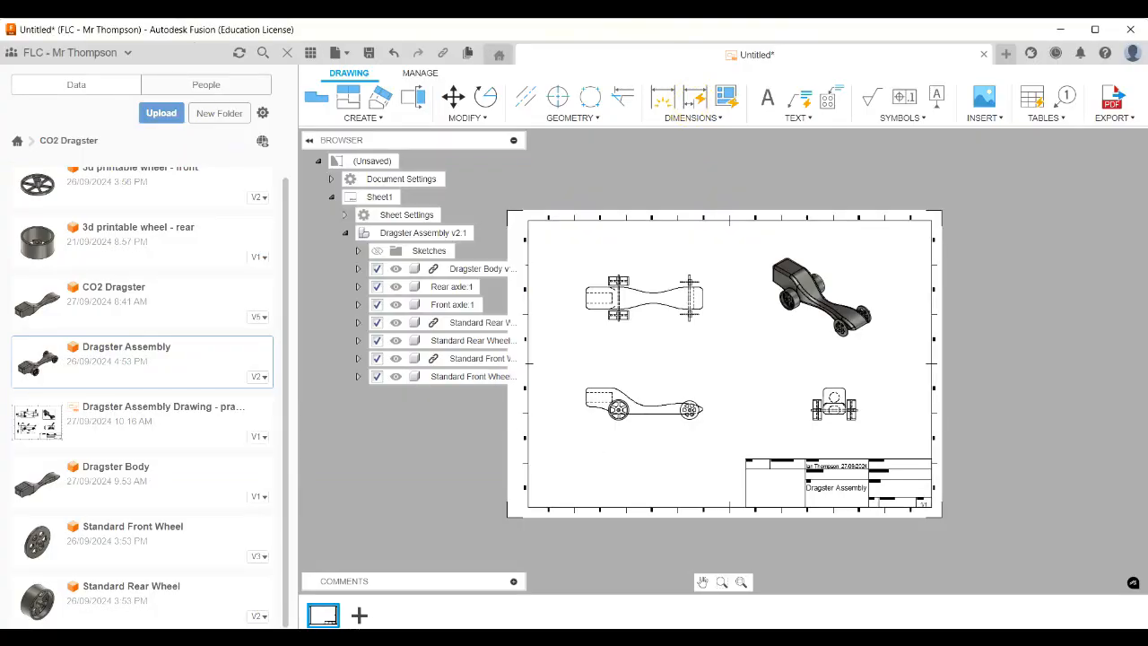
key(alt+Tab)
scroll(490, 380, up, 7)
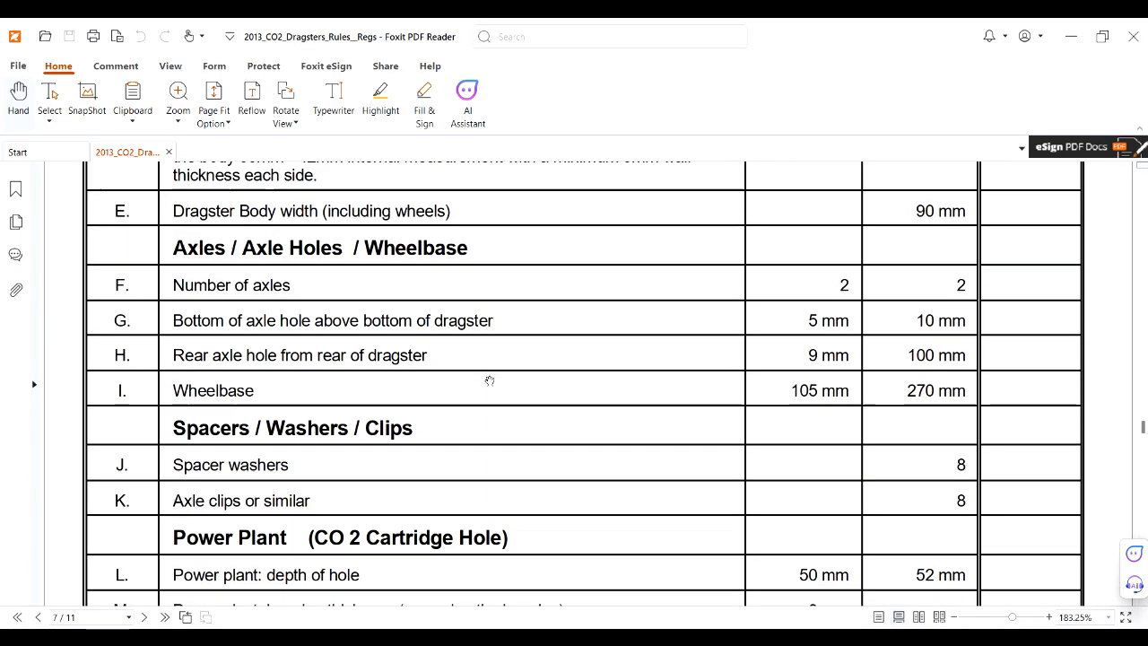
scroll(490, 380, up, 7)
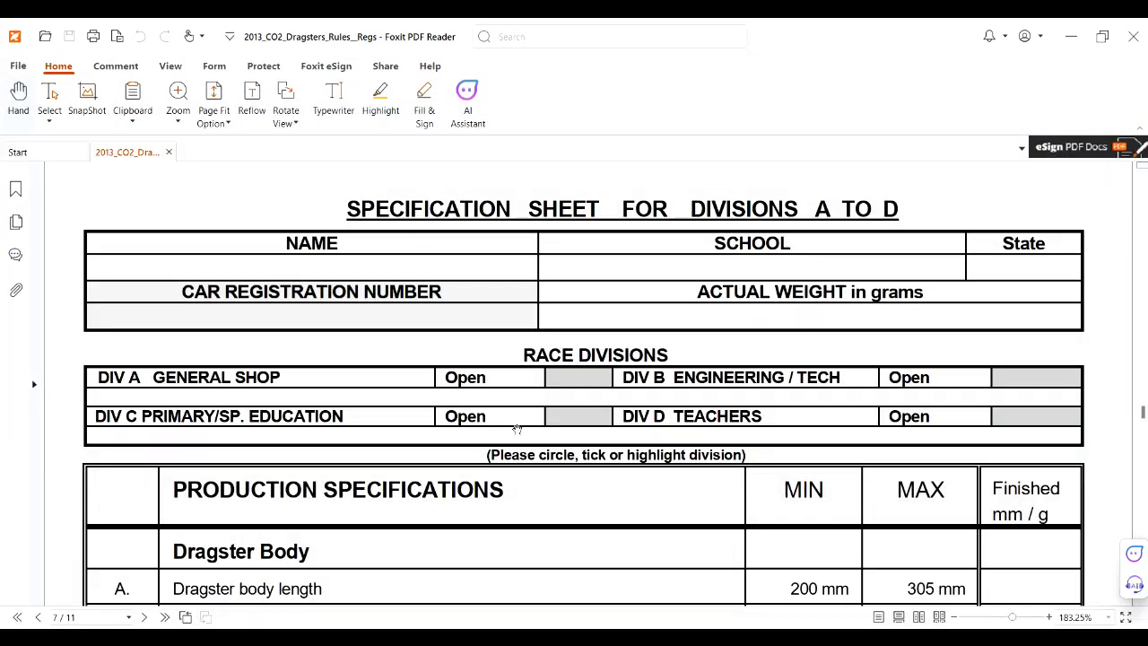
scroll(492, 435, down, 7)
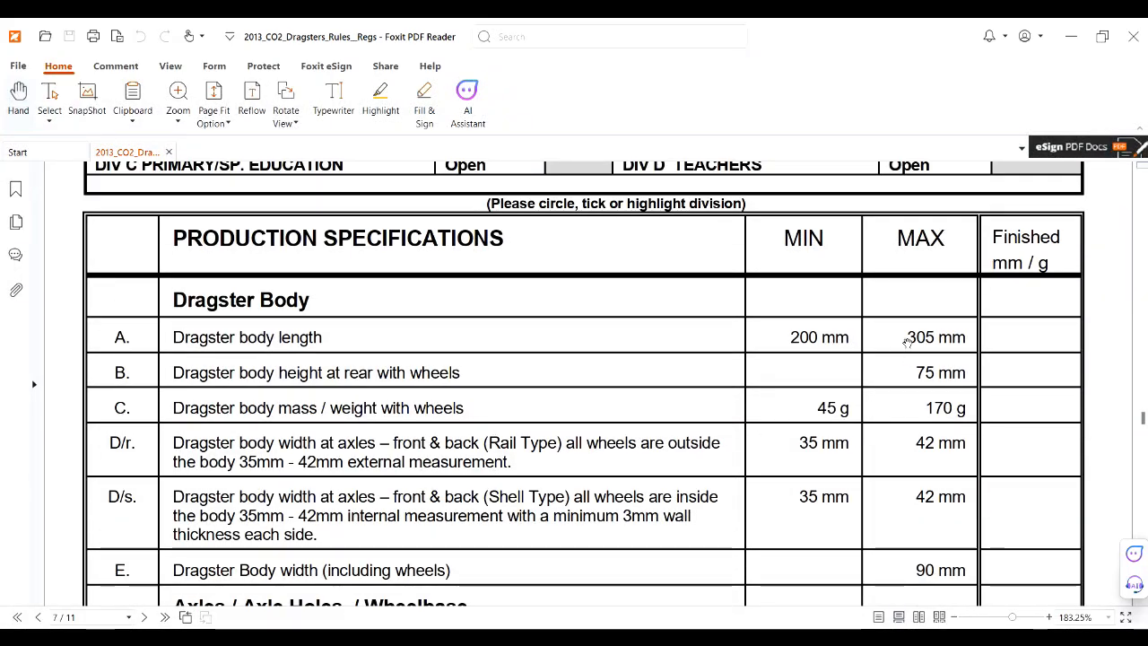
scroll(868, 489, down, 12)
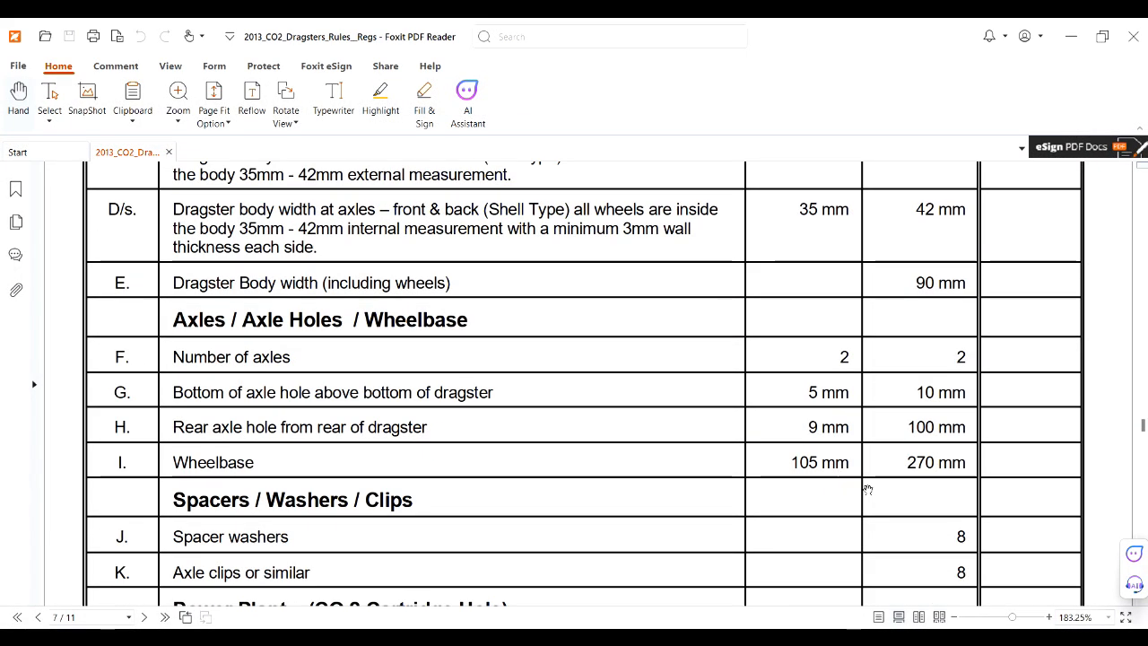
scroll(868, 488, down, 7)
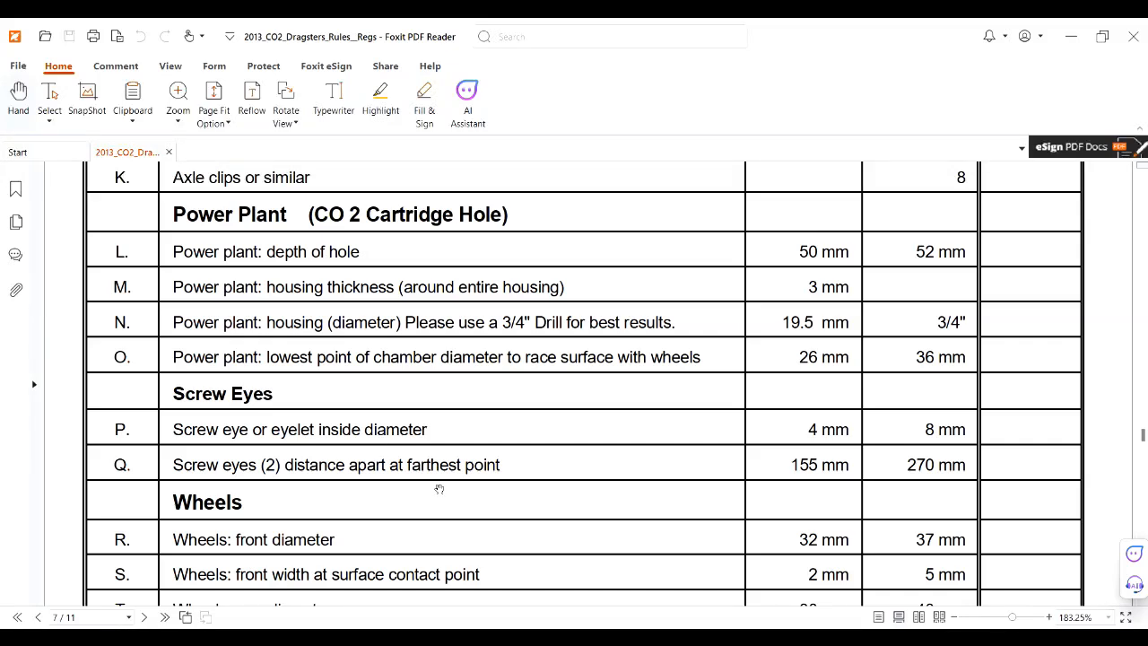
scroll(437, 491, up, 4)
scroll(437, 491, up, 9)
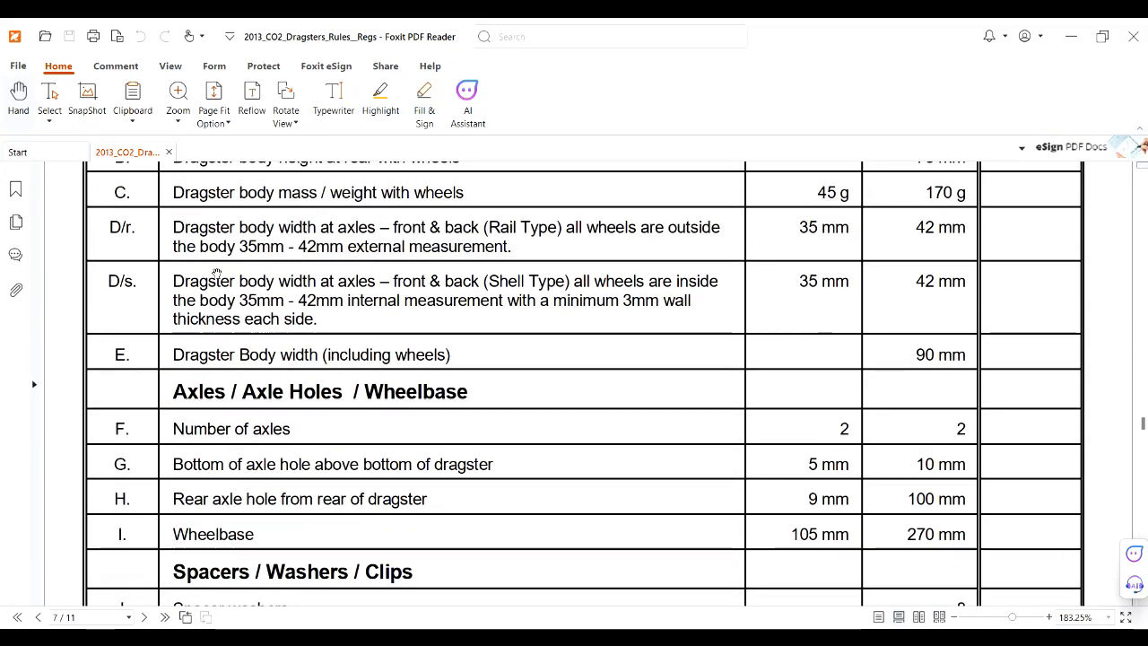
scroll(366, 361, up, 5)
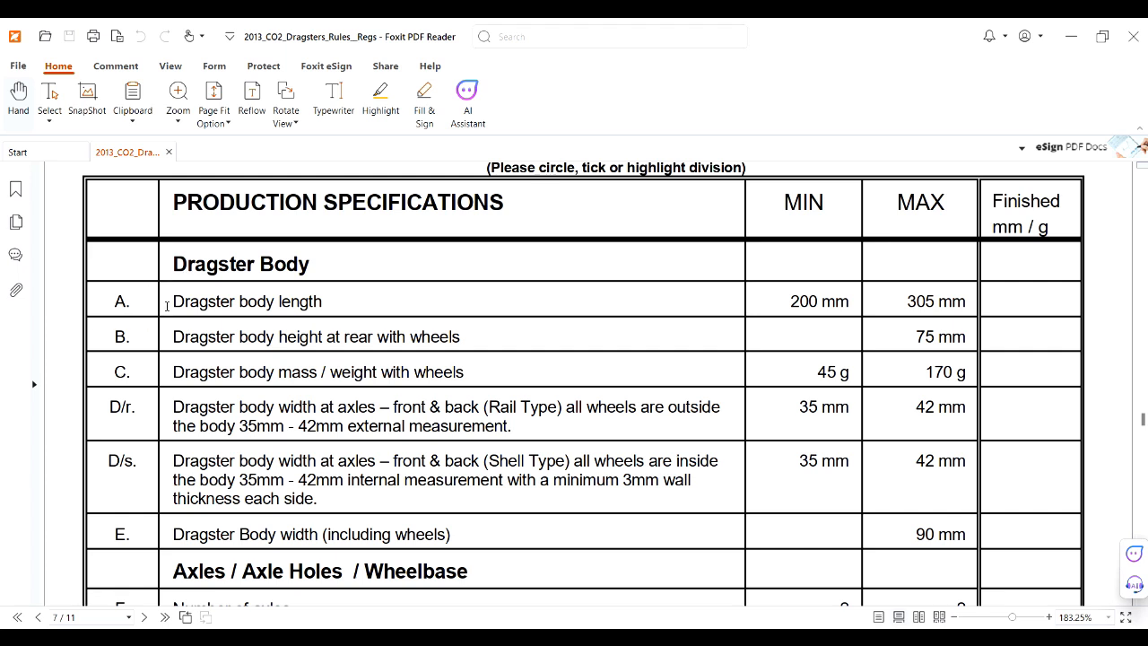
mouse_move(814, 43)
mouse_down()
mouse_move(810, 99)
mouse_move(625, 133)
mouse_move(0, 156)
mouse_up()
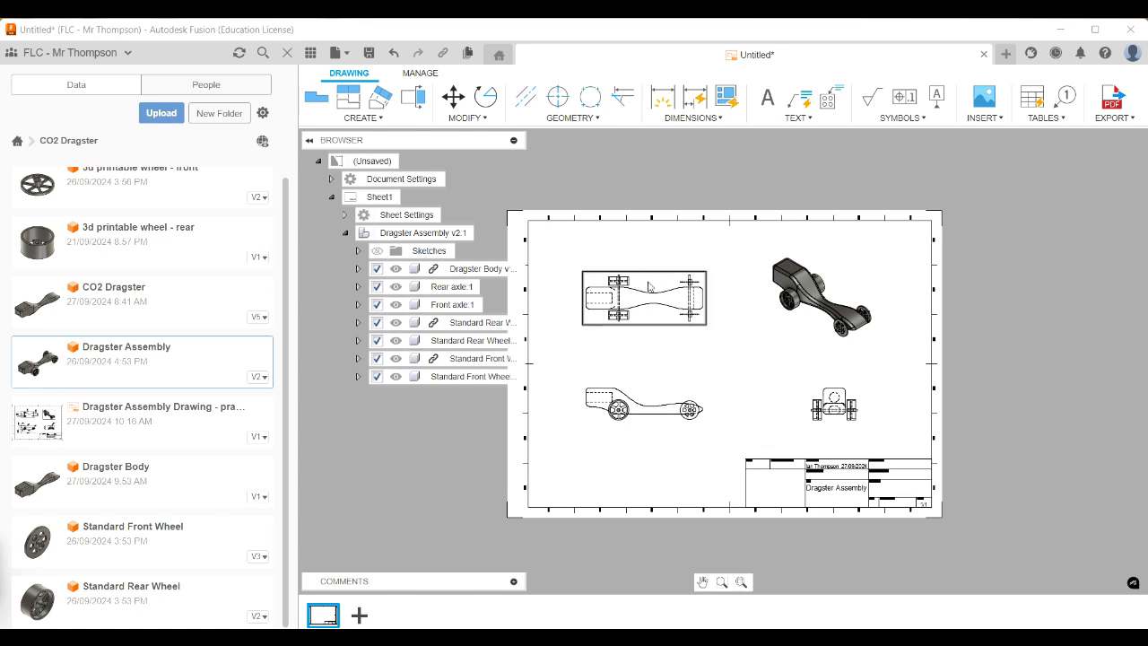
- Dimension the dragster body's overall length in the base view, from rear face to nose tip, placing the dimension below the car
scroll(654, 308, up, 3)
scroll(655, 311, down, 2)
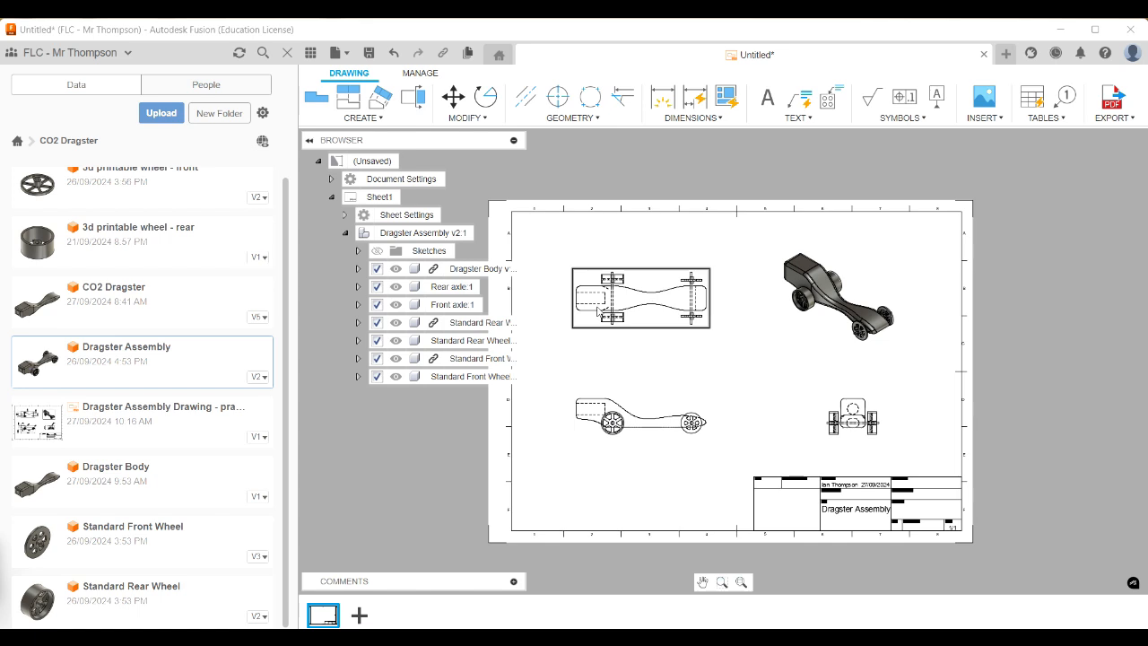
scroll(642, 465, up, 1)
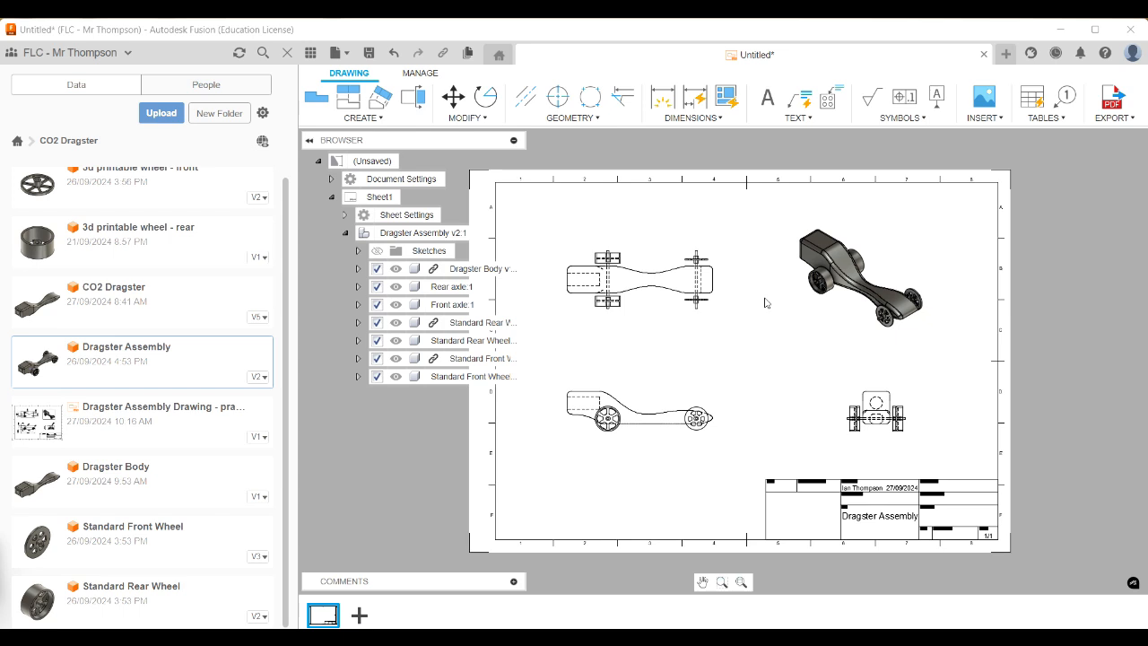
click(661, 99)
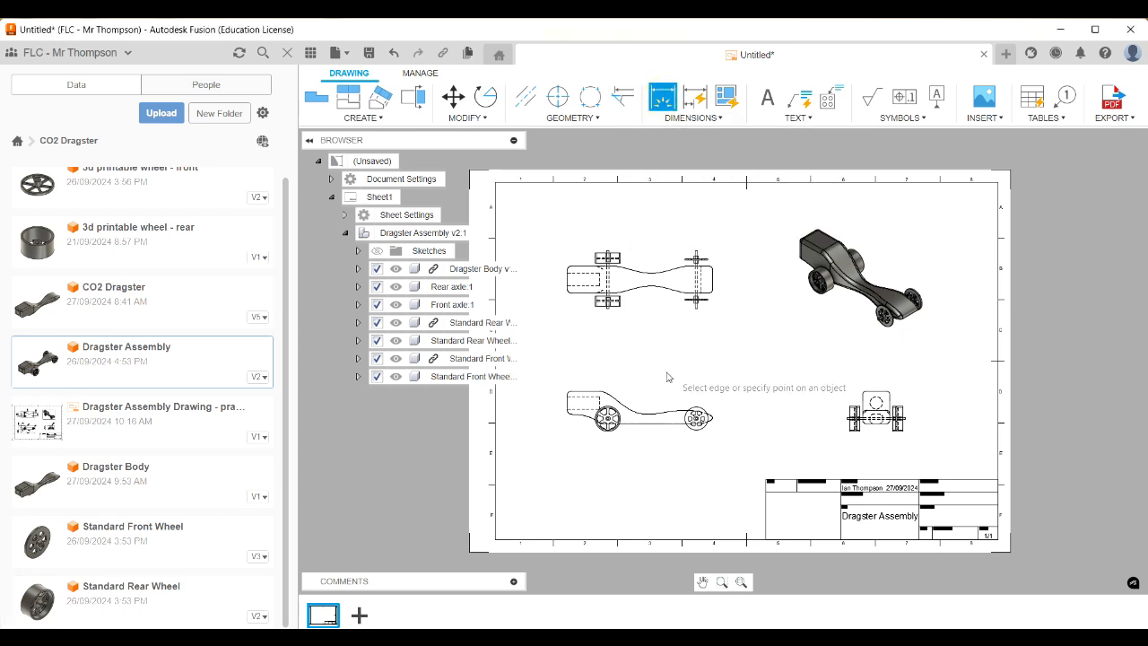
scroll(570, 428, up, 3)
scroll(571, 428, up, 2)
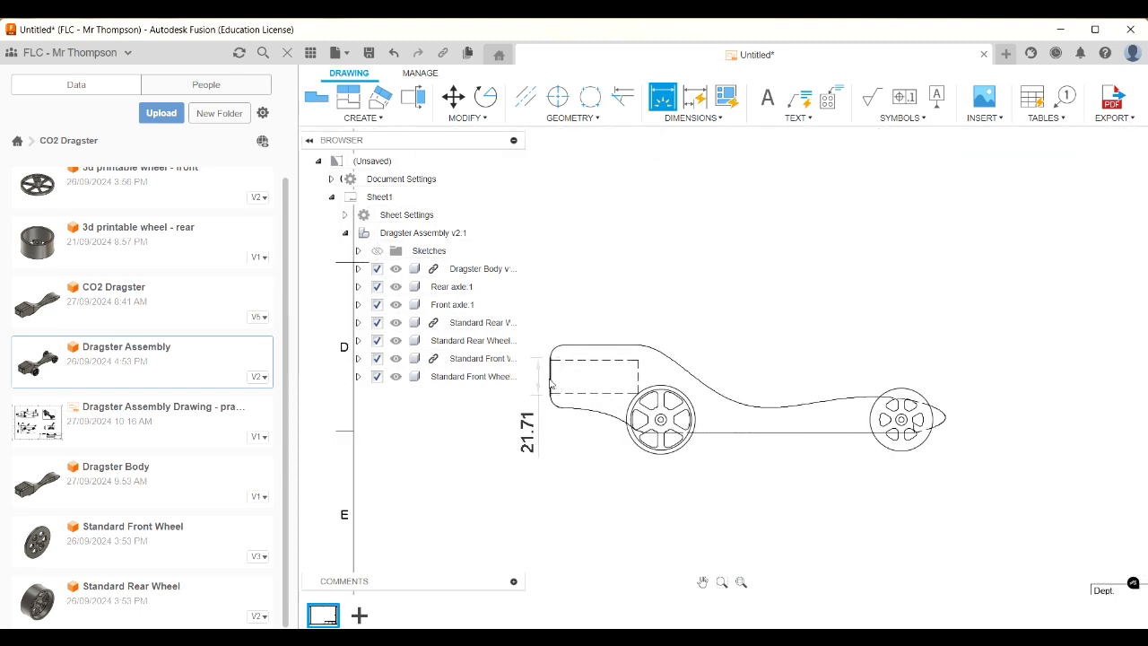
click(550, 382)
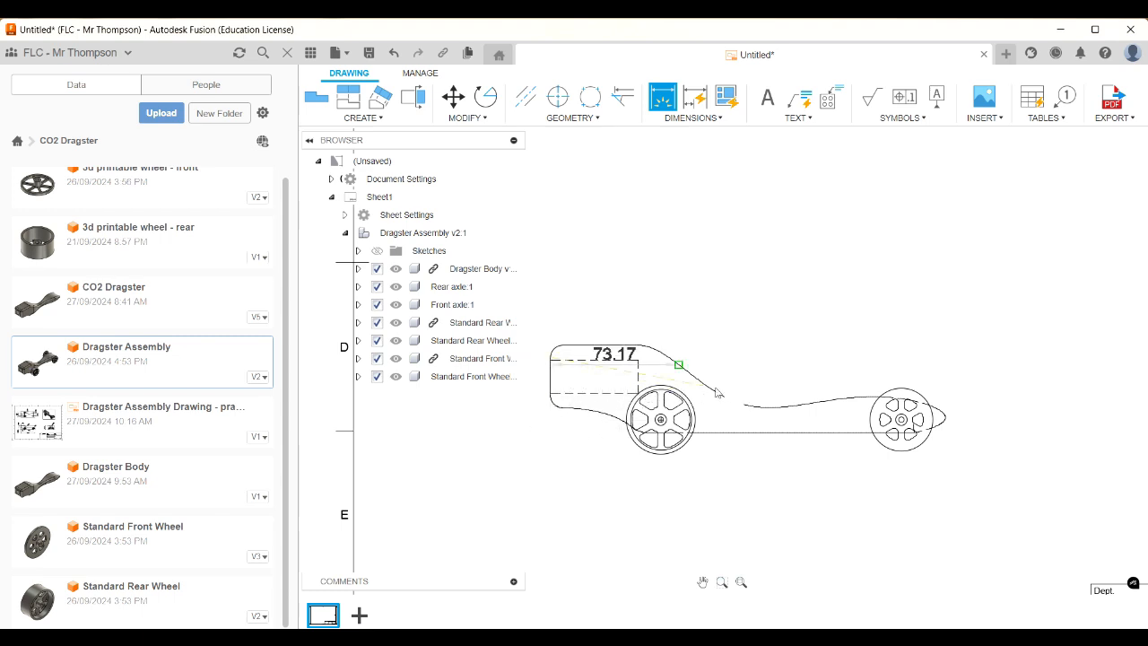
click(946, 419)
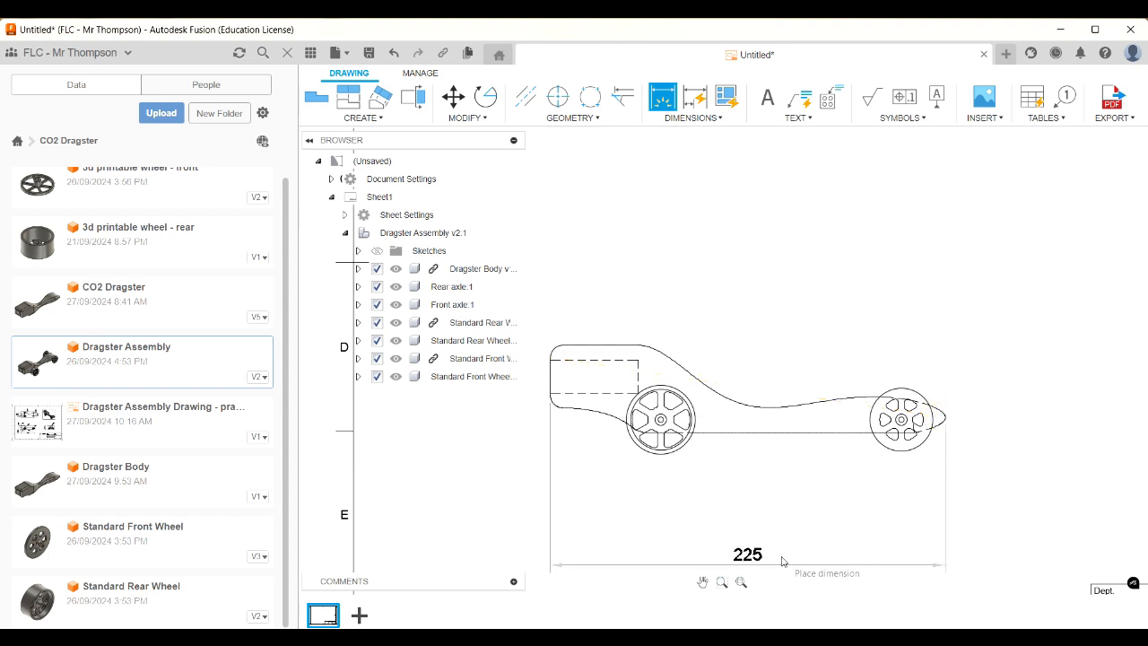
scroll(729, 511, down, 4)
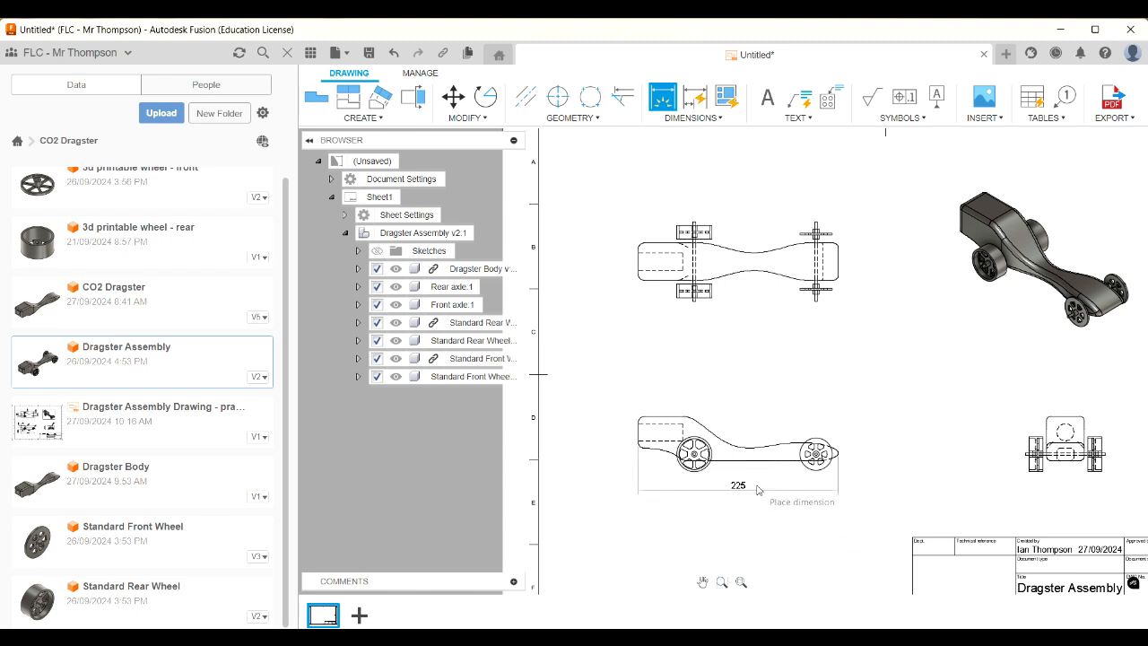
click(766, 547)
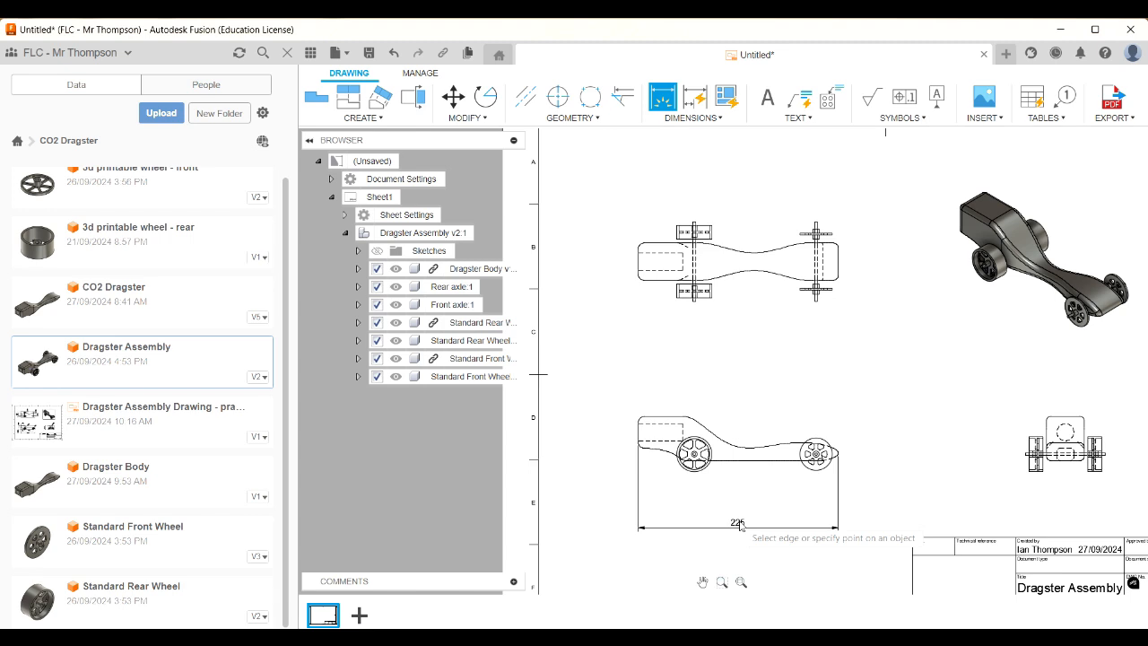
key(Escape)
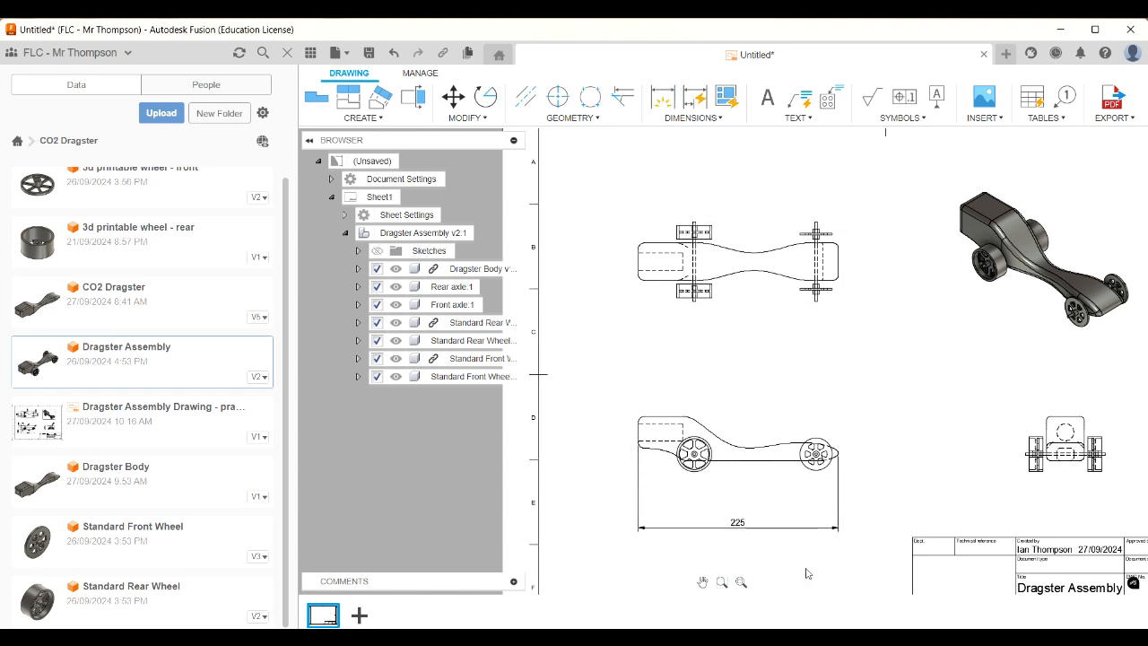
- Add a Round inspection frame labelled A to the overall body length dimension
double_click(741, 526)
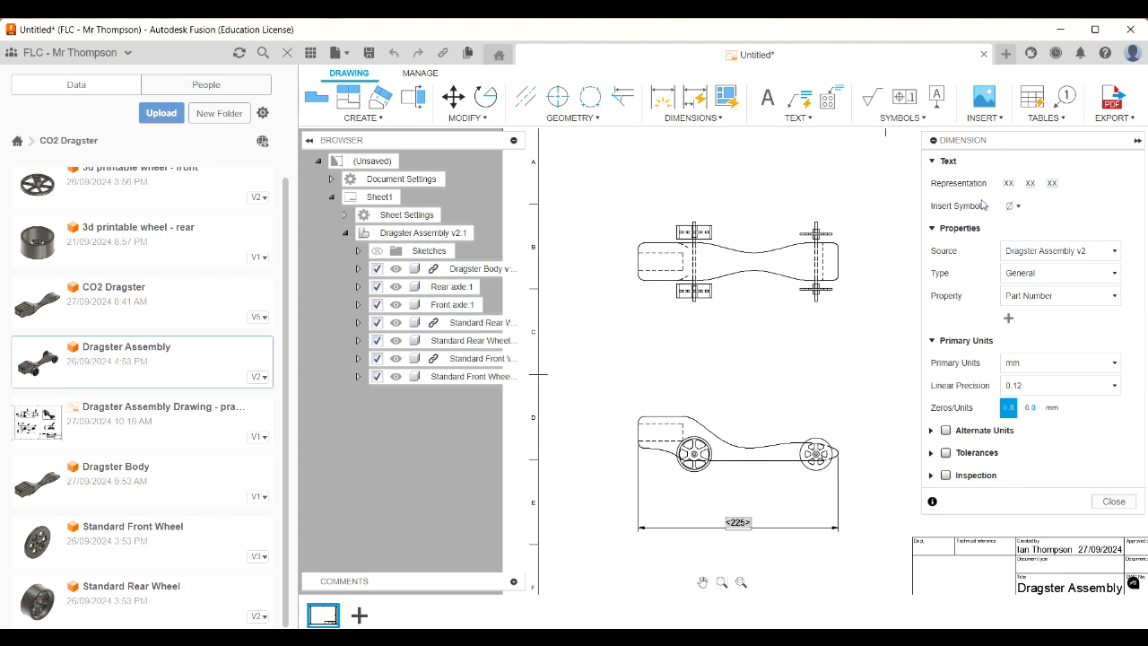
click(946, 476)
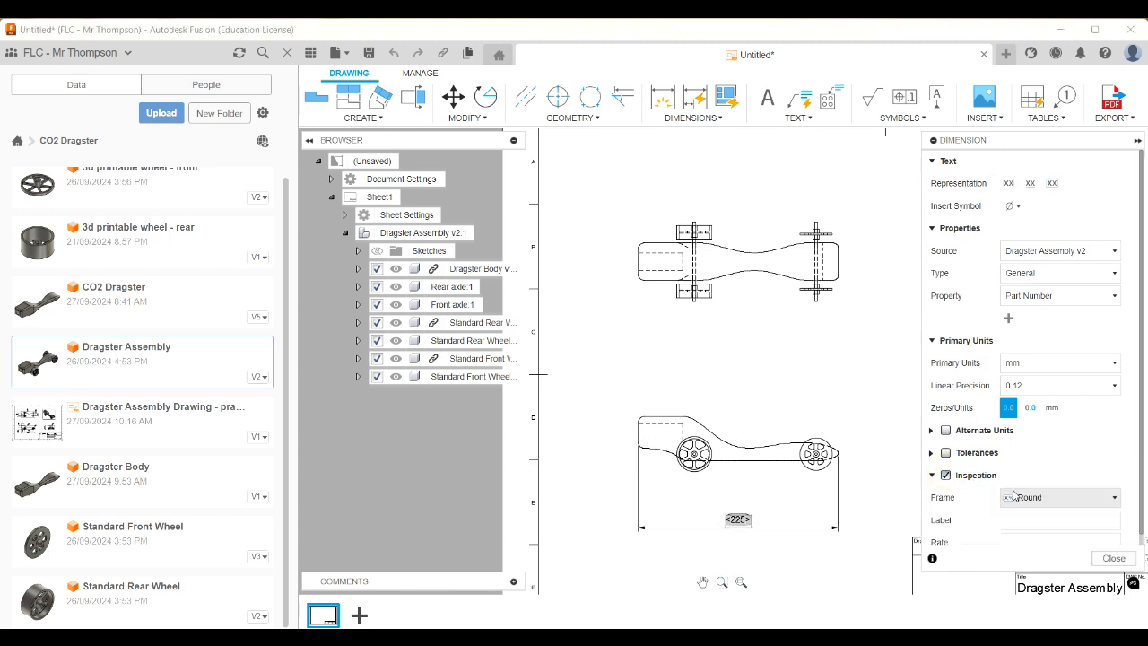
click(1028, 519)
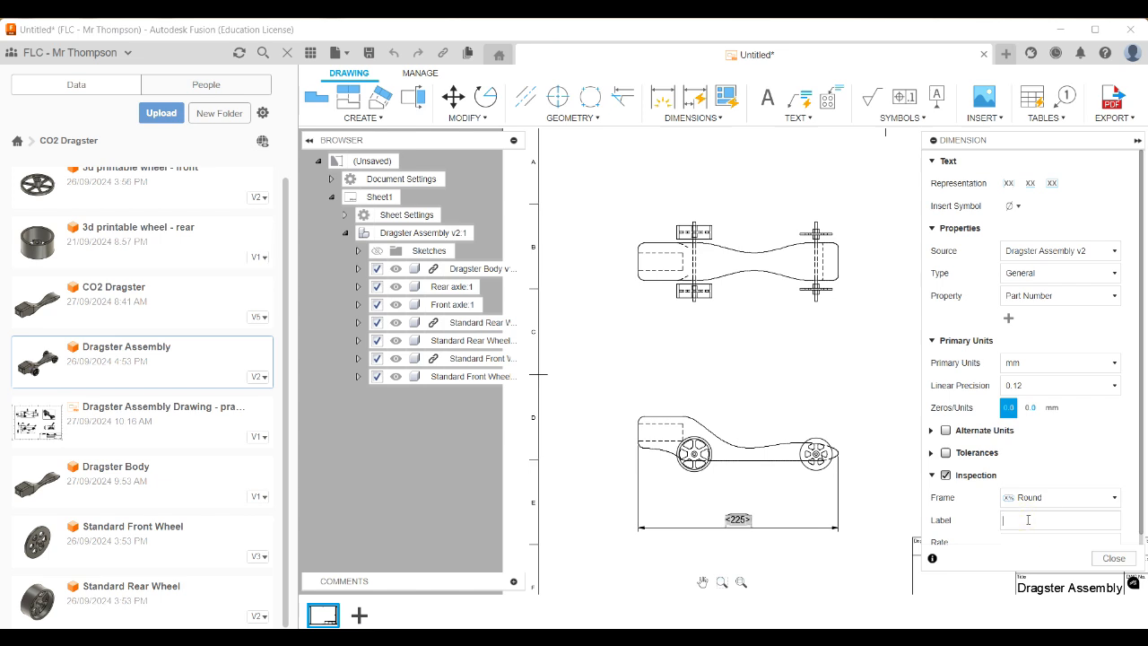
text(A)
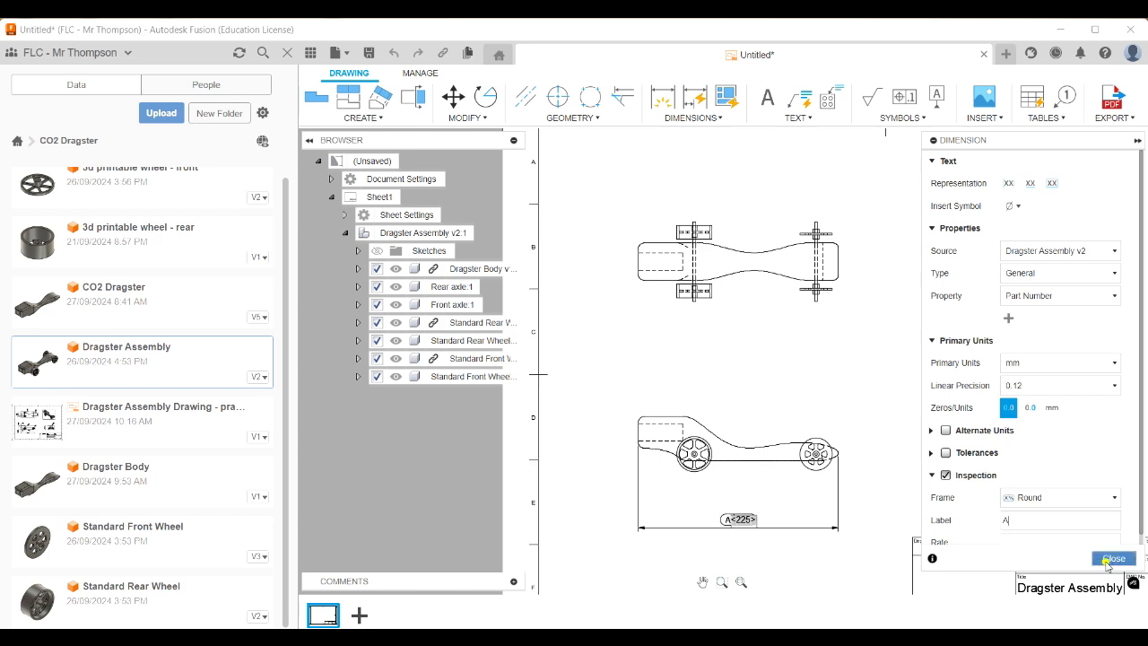
click(1113, 558)
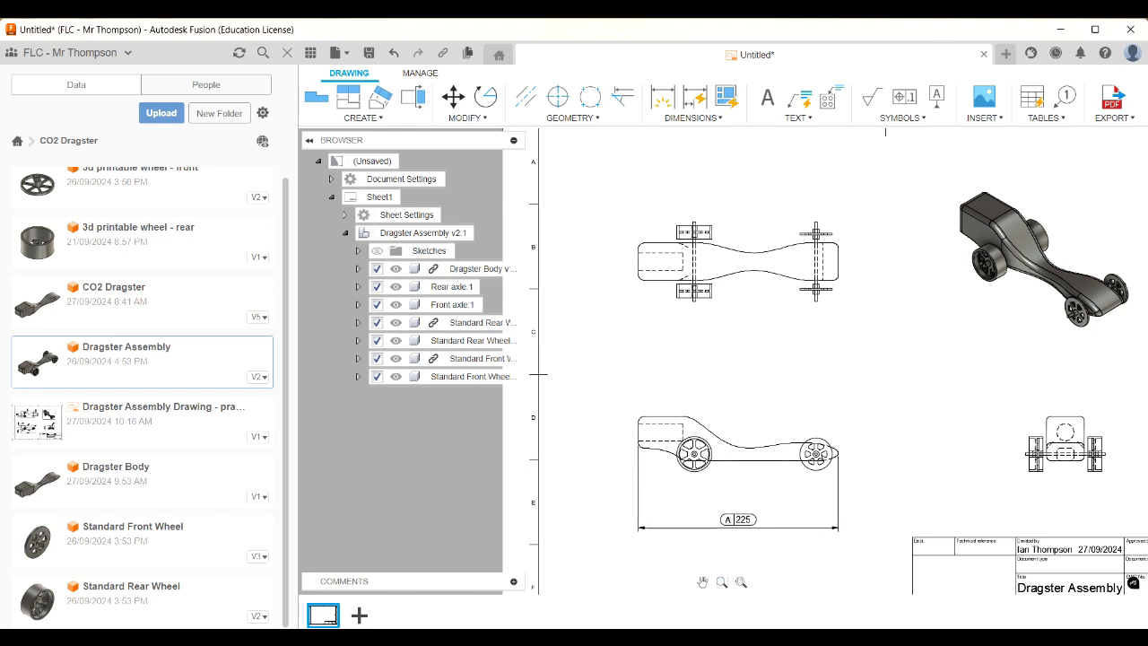
- Check the body specifications in the dragster rules PDF and dimension the end view's height from body top to wheel bottom, placed beside the view
drag(0, 180, 339, 77)
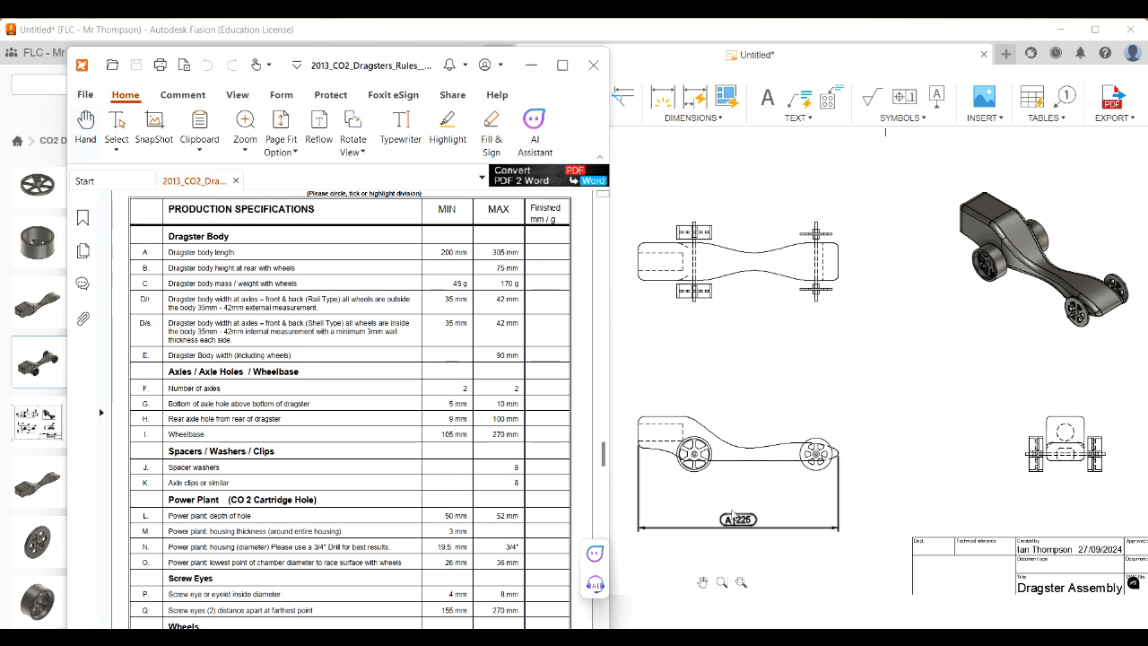
click(593, 66)
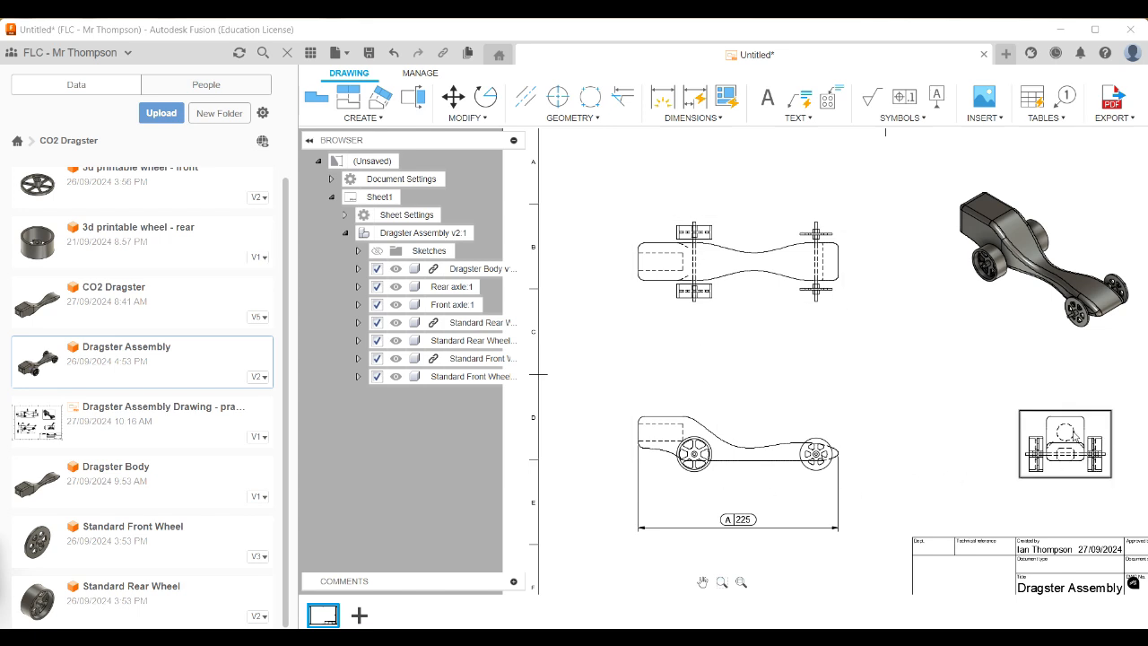
scroll(587, 470, down, 3)
scroll(964, 492, up, 2)
scroll(973, 496, up, 2)
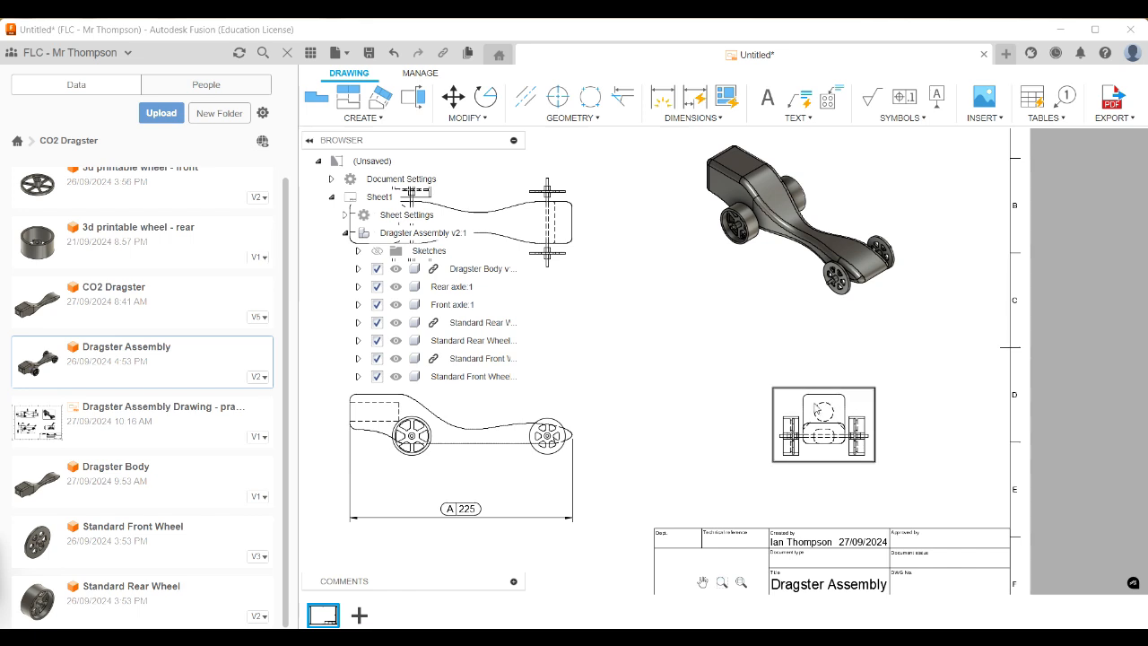
scroll(818, 404, up, 3)
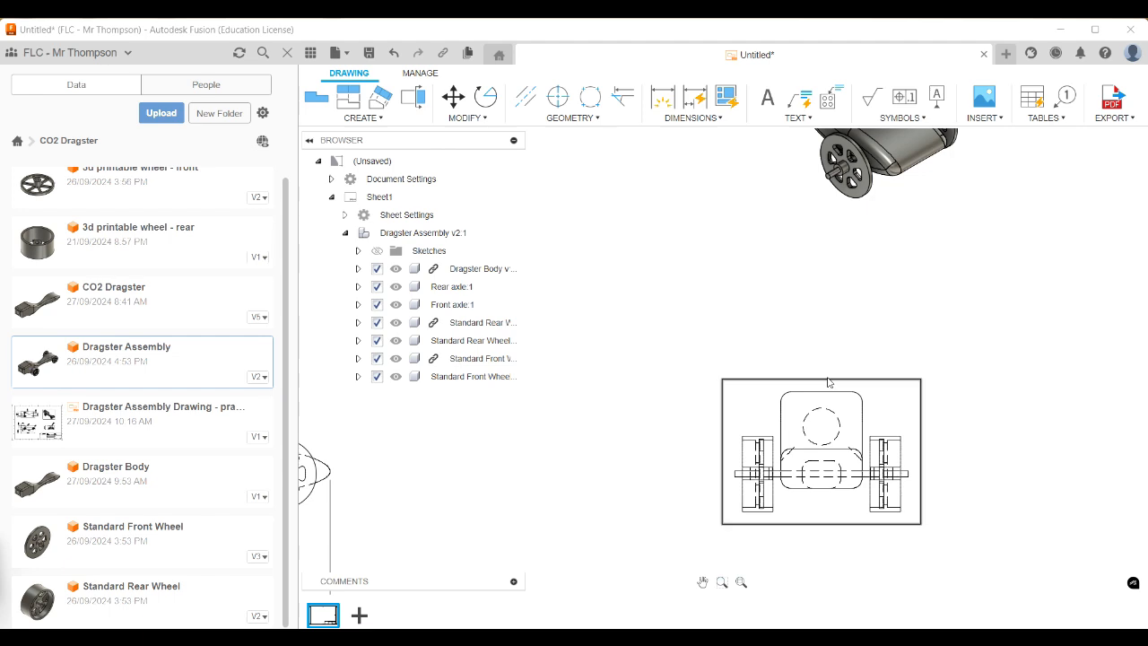
click(750, 324)
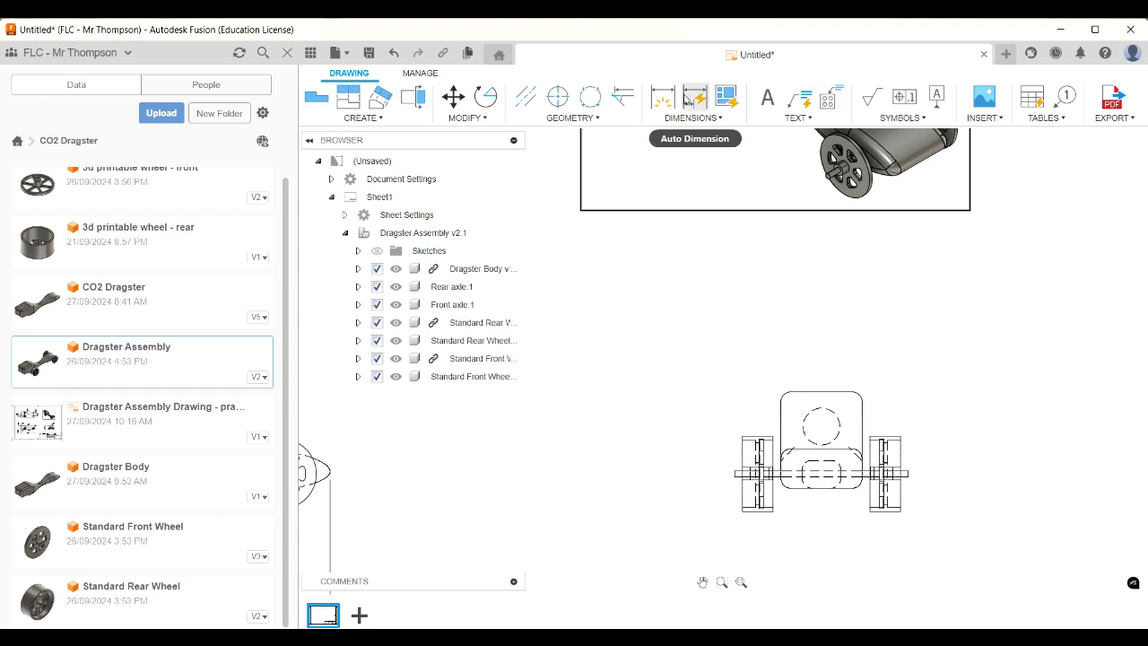
click(655, 102)
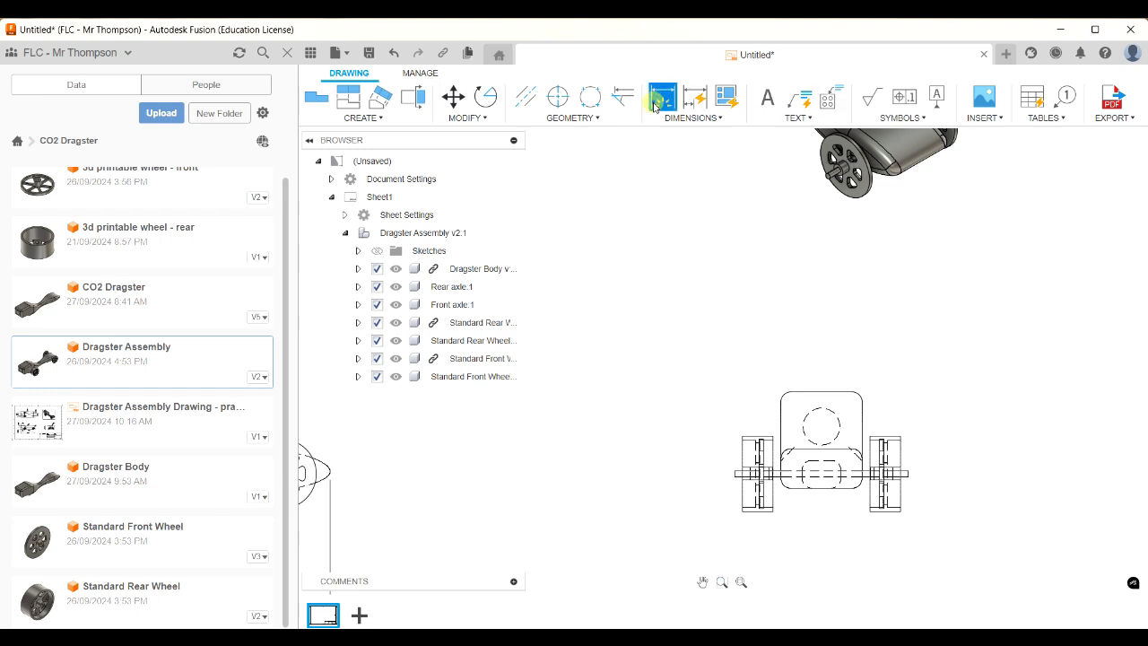
click(826, 395)
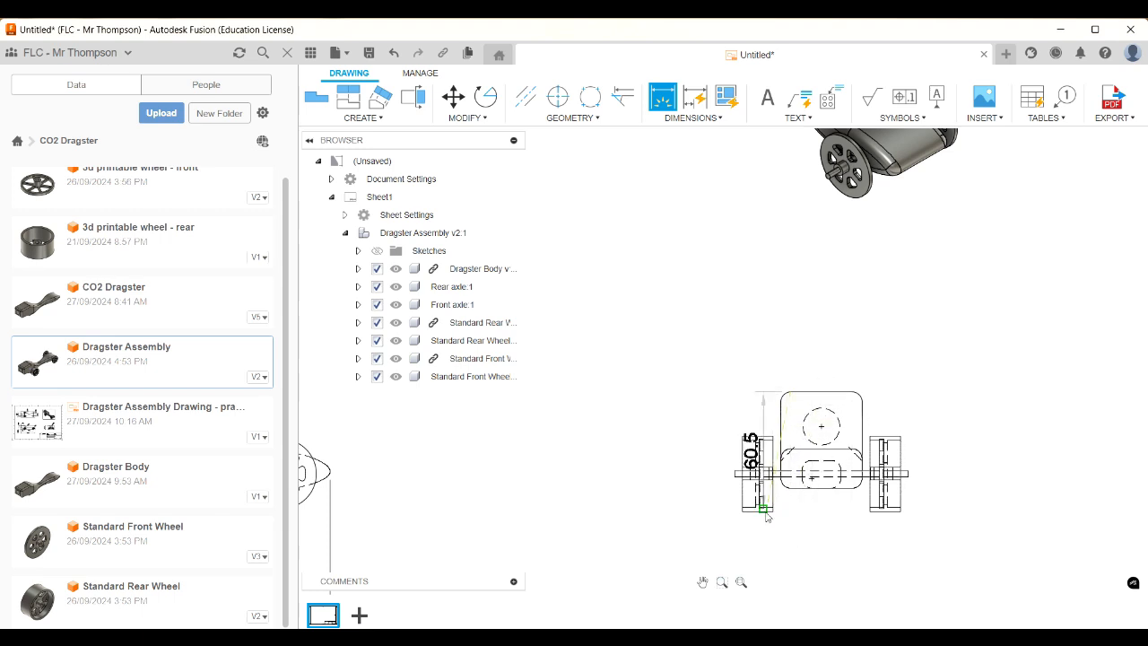
scroll(765, 515, up, 3)
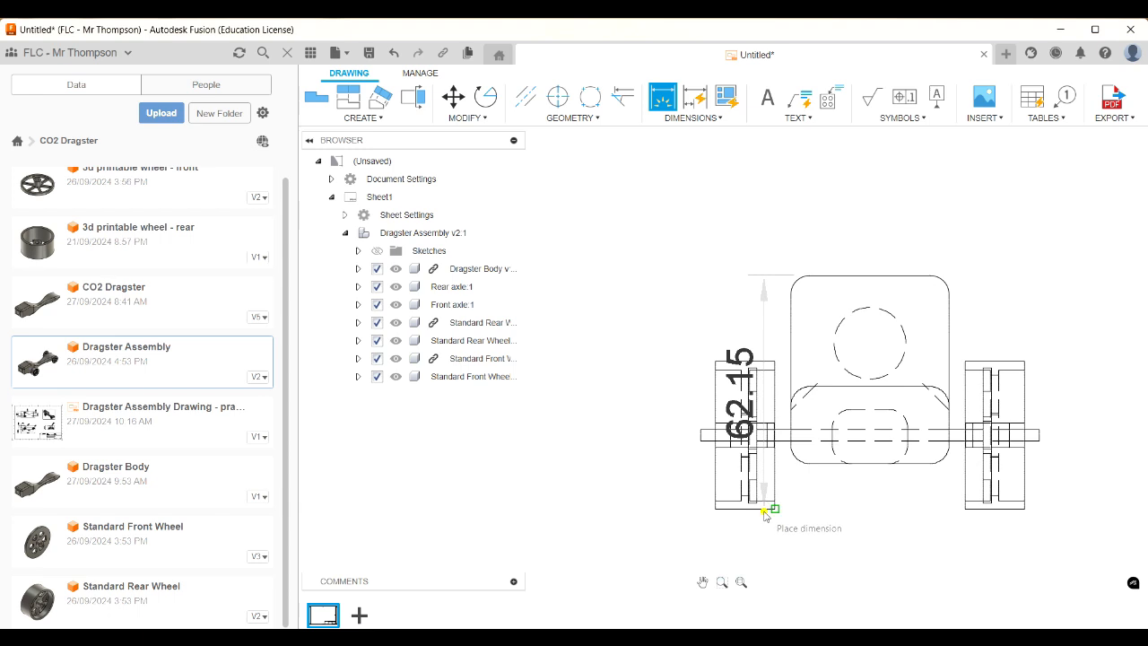
scroll(568, 409, down, 4)
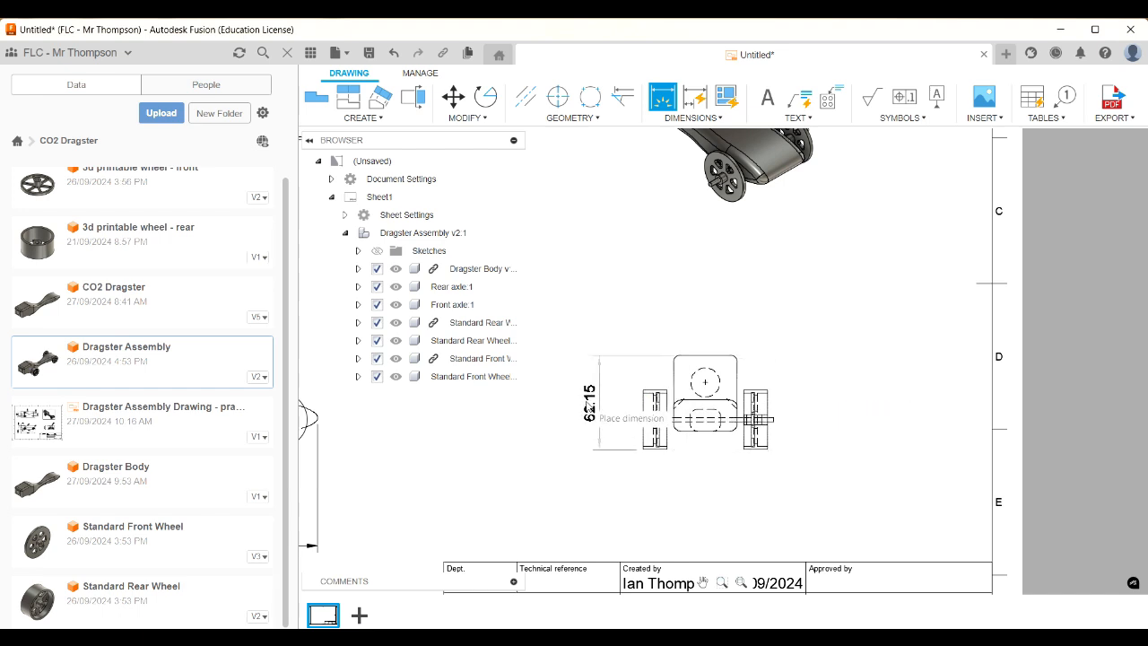
click(589, 406)
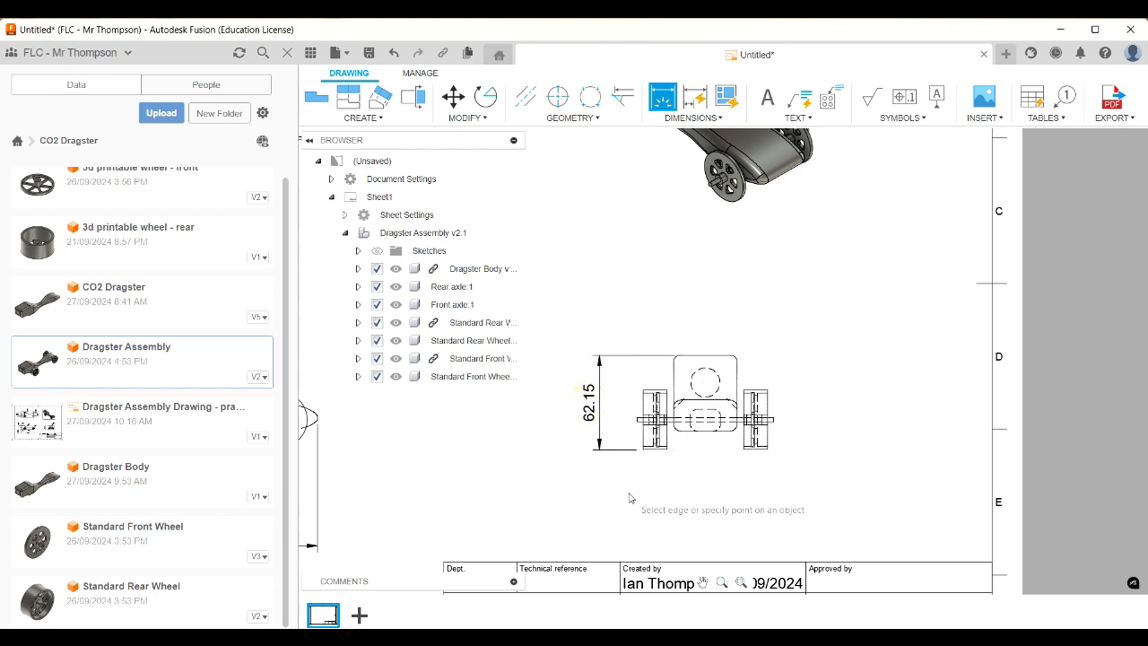
key(Escape)
- Add a Round inspection frame labelled B to the height dimension in the end view
double_click(588, 402)
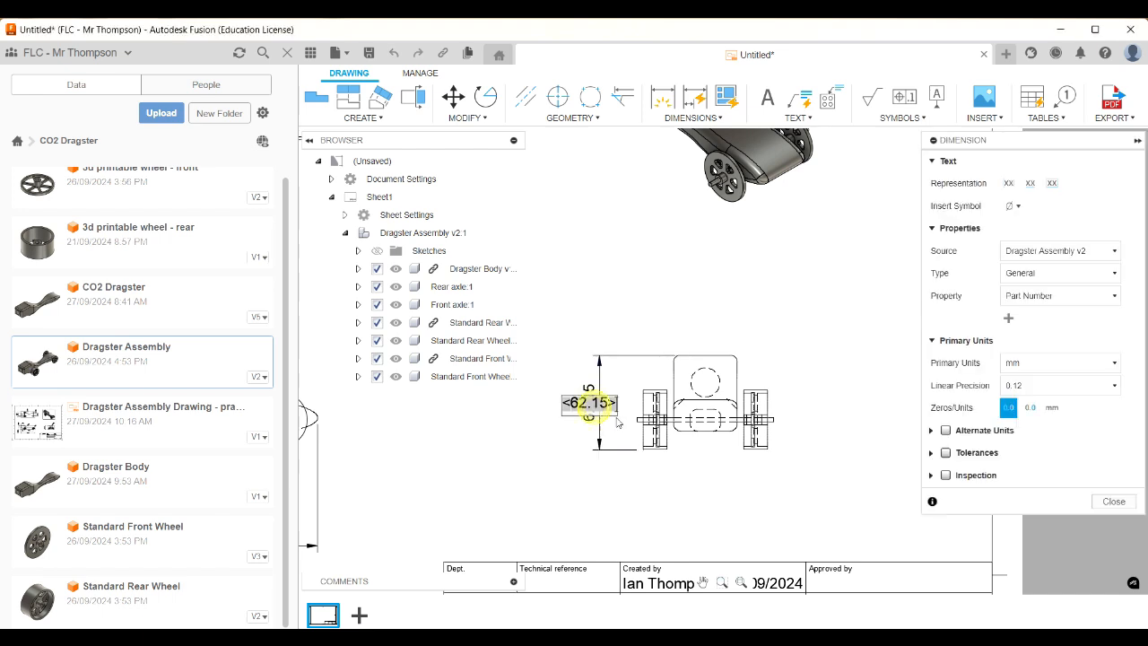
click(947, 476)
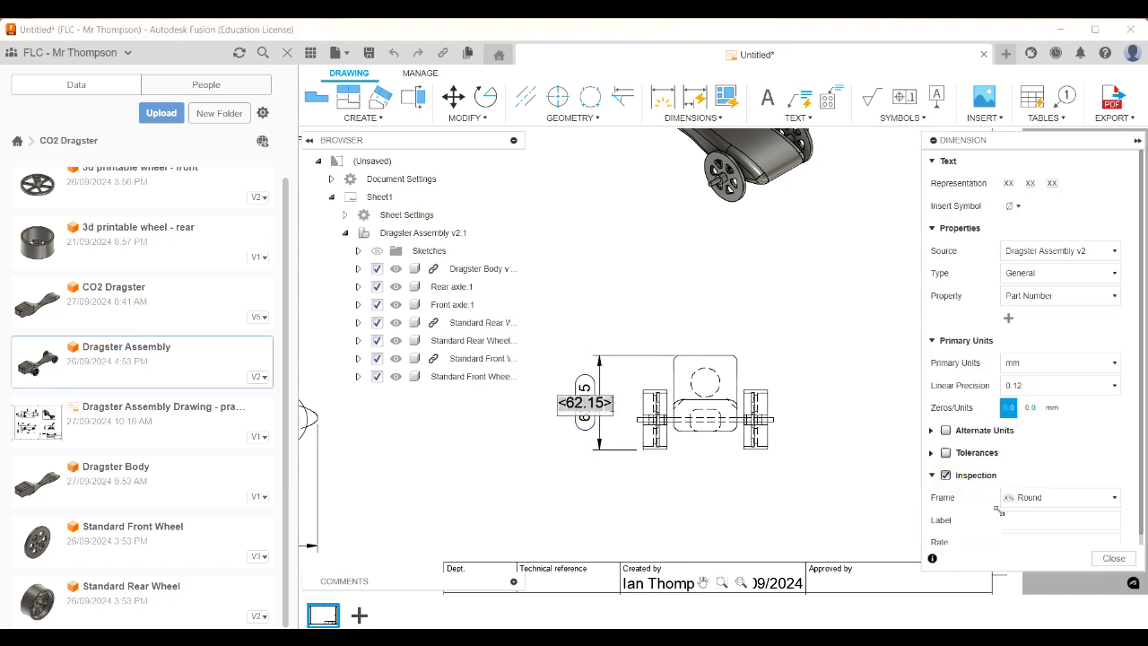
click(1010, 519)
text(B)
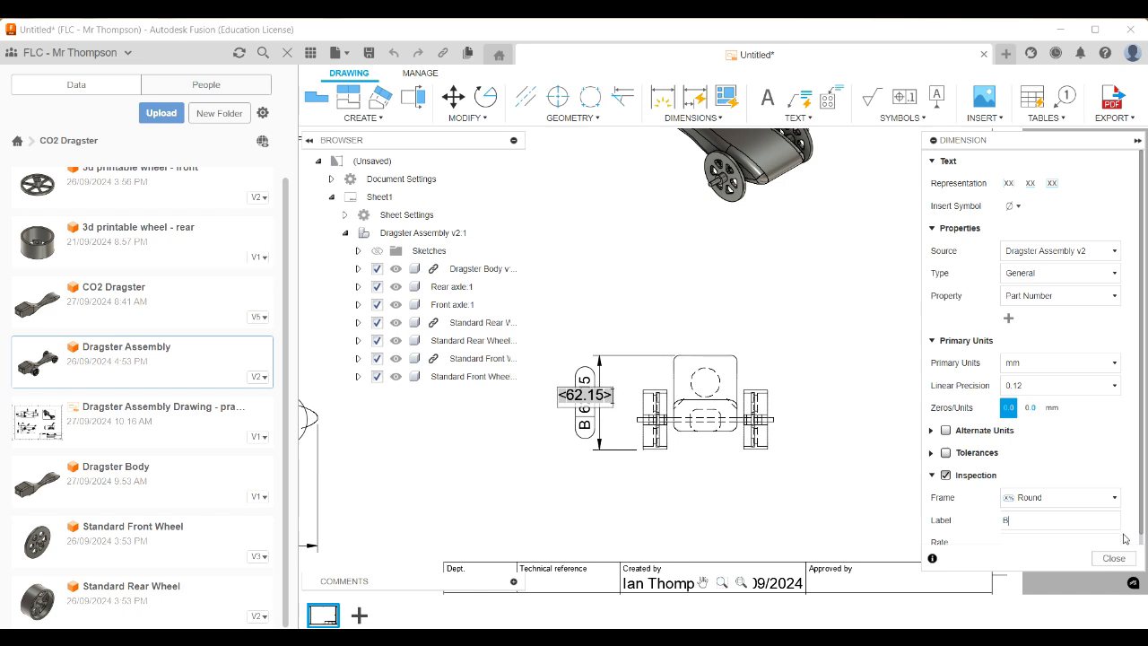
click(1120, 557)
click(1100, 561)
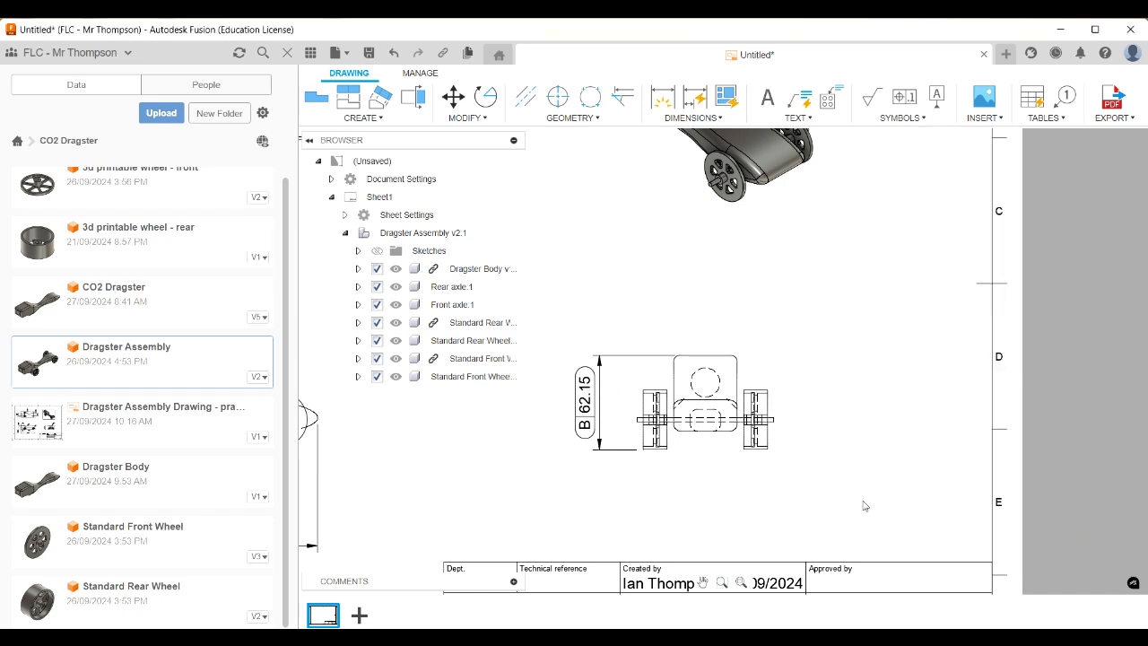
- Add centre marks to the rear and front wheels in the base view and to the cartridge hole in the end view
scroll(823, 504, down, 3)
scroll(826, 500, down, 2)
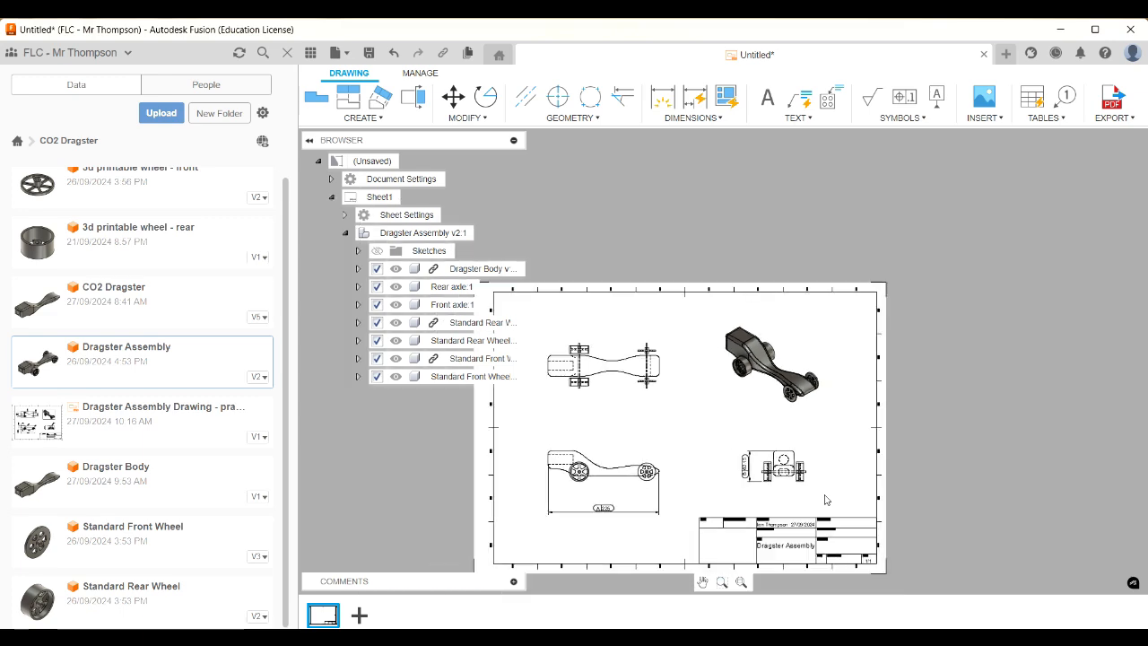
scroll(578, 495, up, 2)
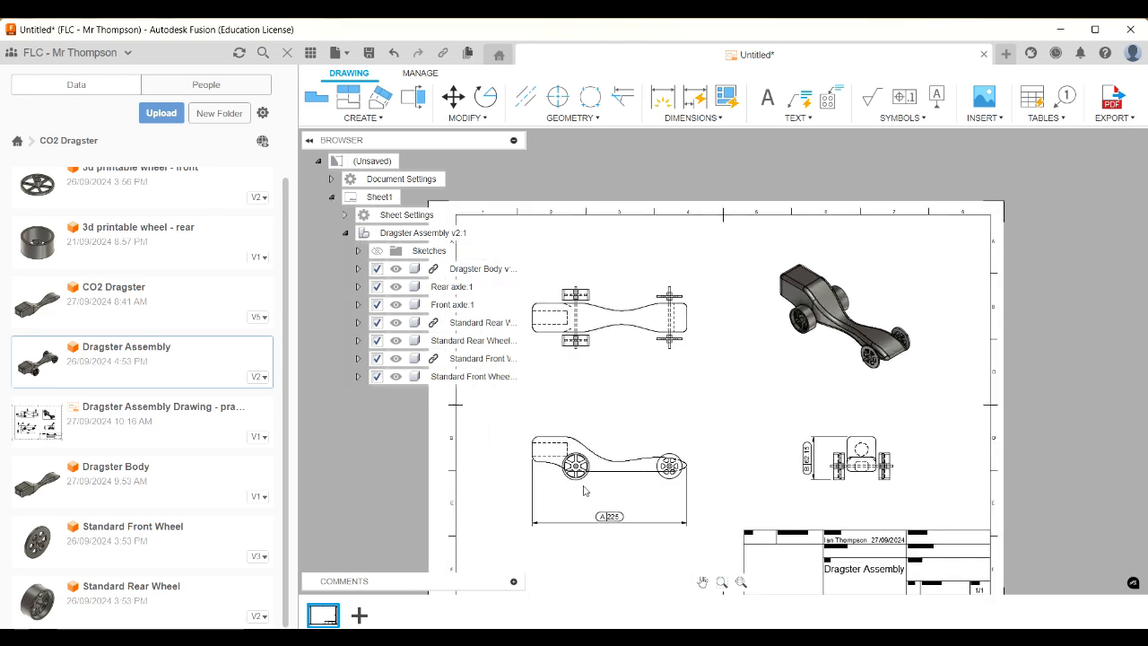
scroll(591, 487, up, 2)
scroll(591, 487, down, 2)
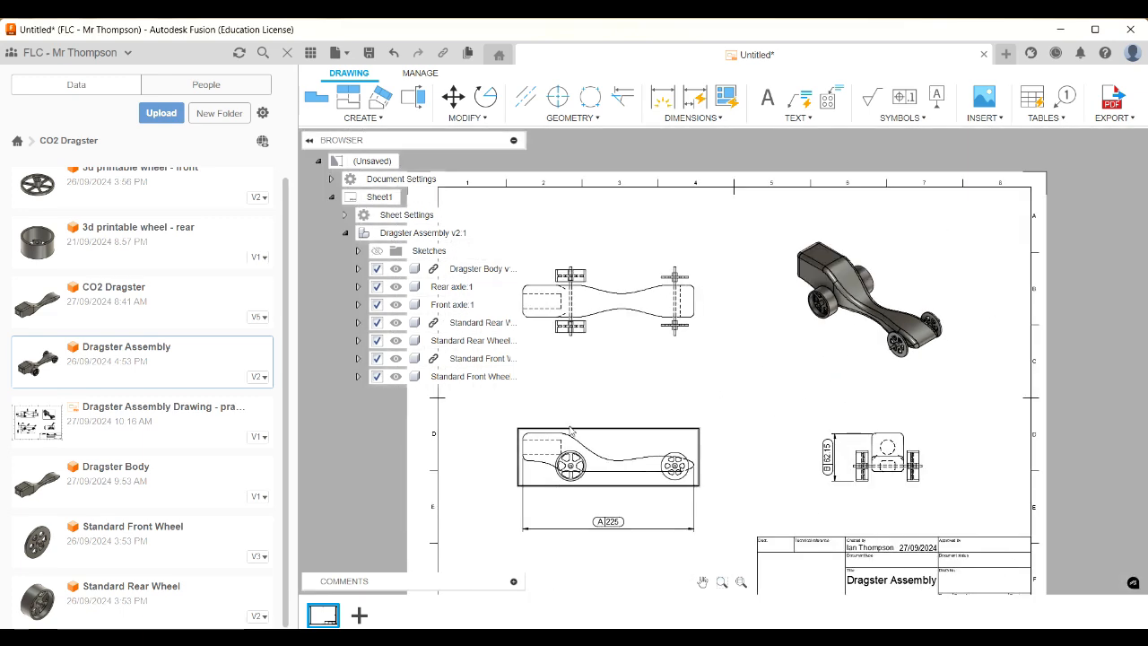
scroll(569, 484, up, 2)
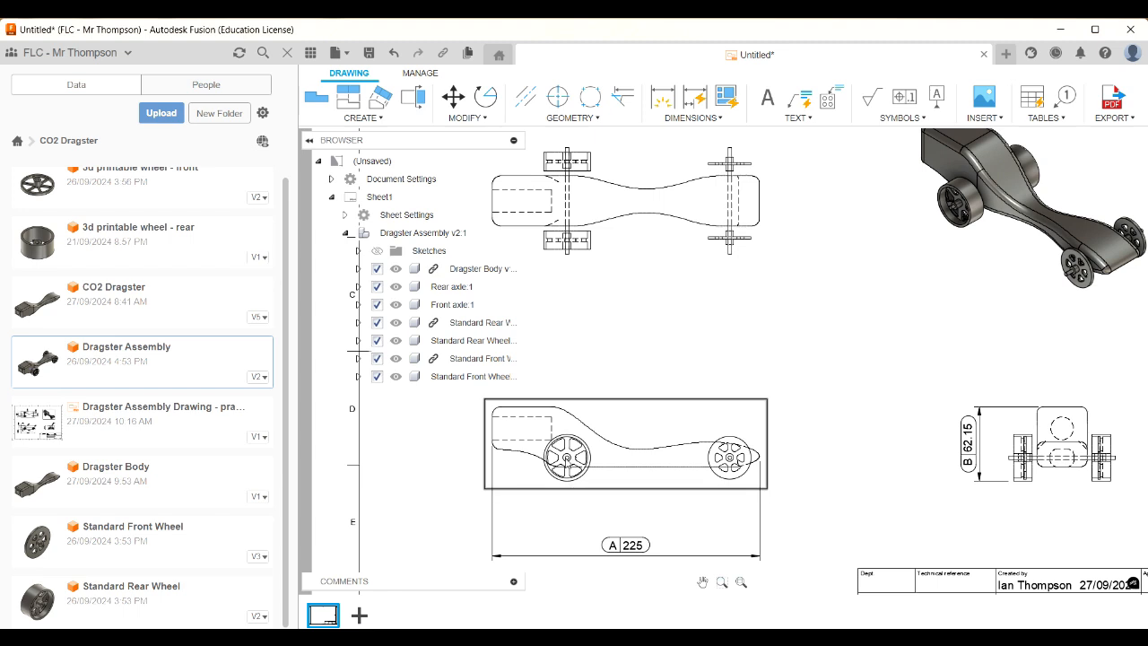
scroll(568, 444, up, 2)
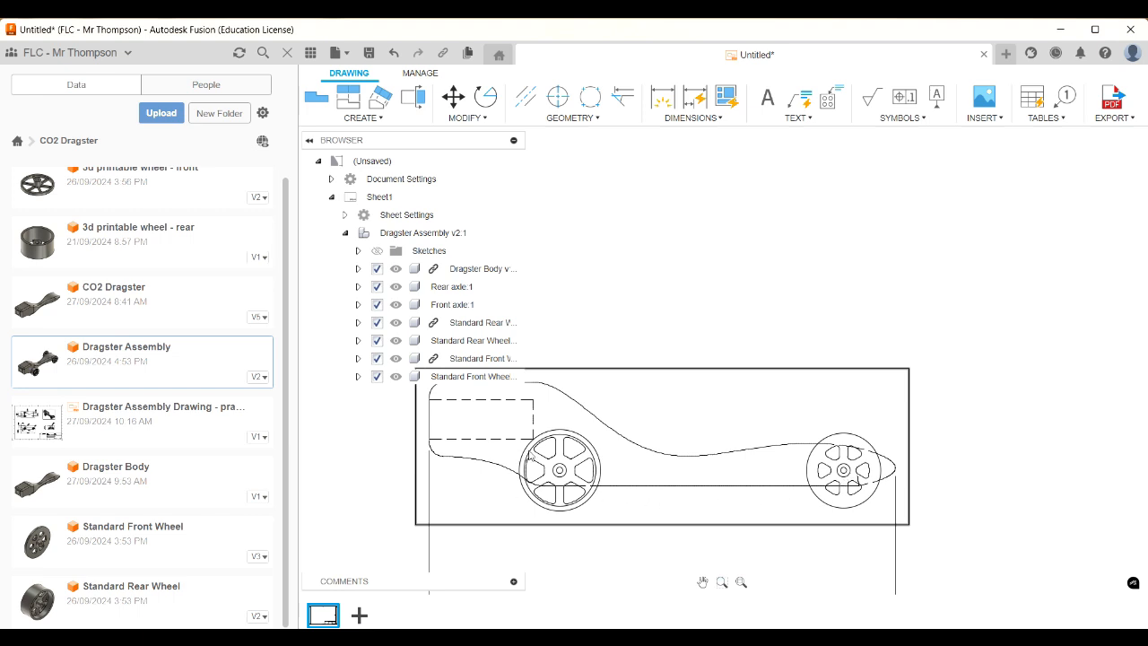
click(559, 99)
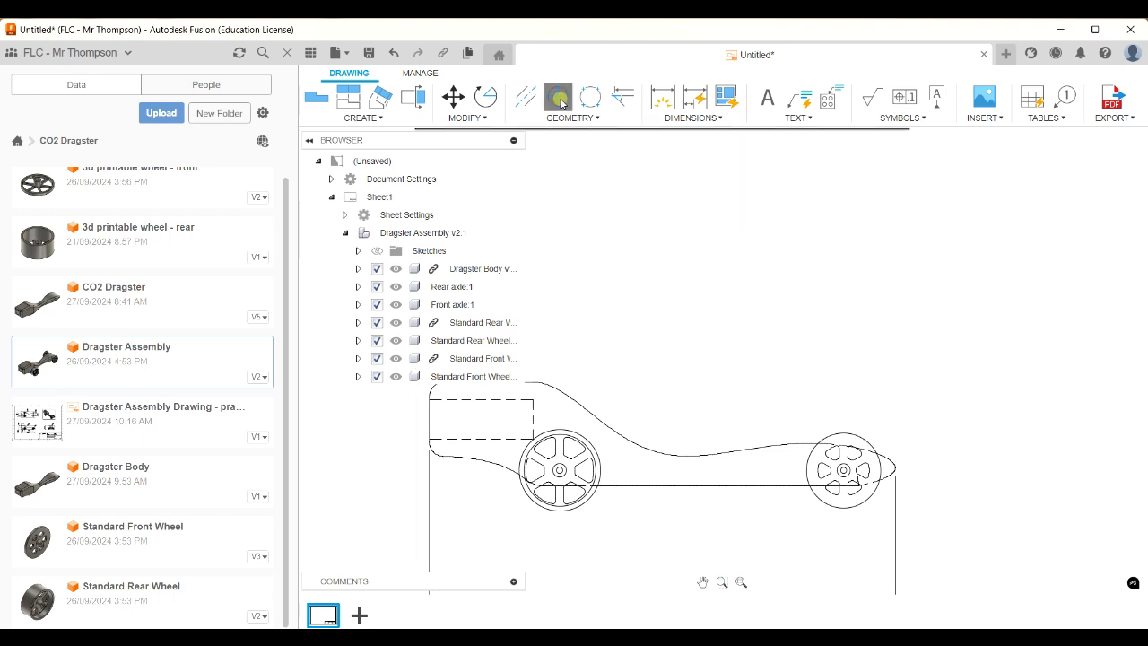
click(581, 436)
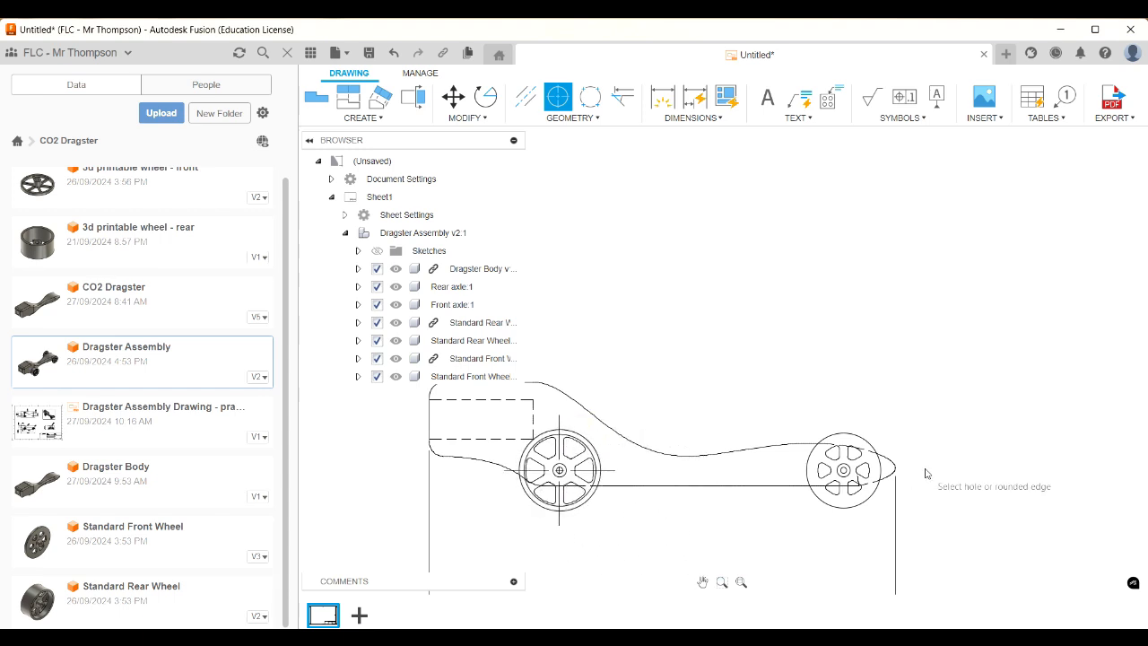
click(855, 436)
scroll(798, 410, down, 4)
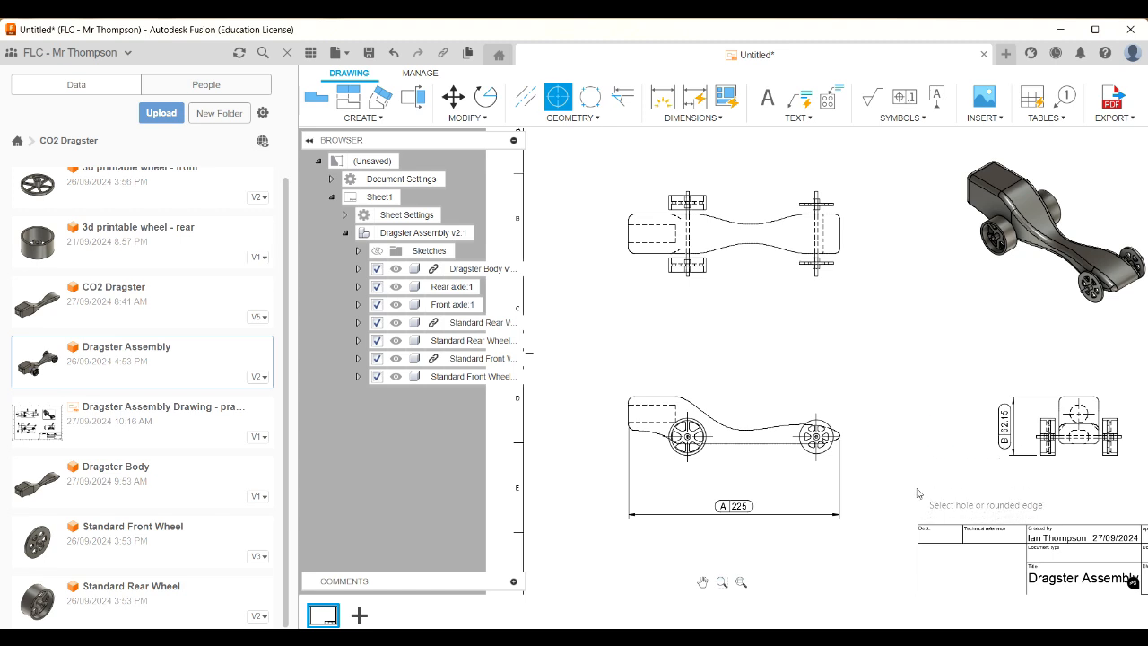
- Add a centreline along the full length of the rear axle in the top view
scroll(703, 444, down, 2)
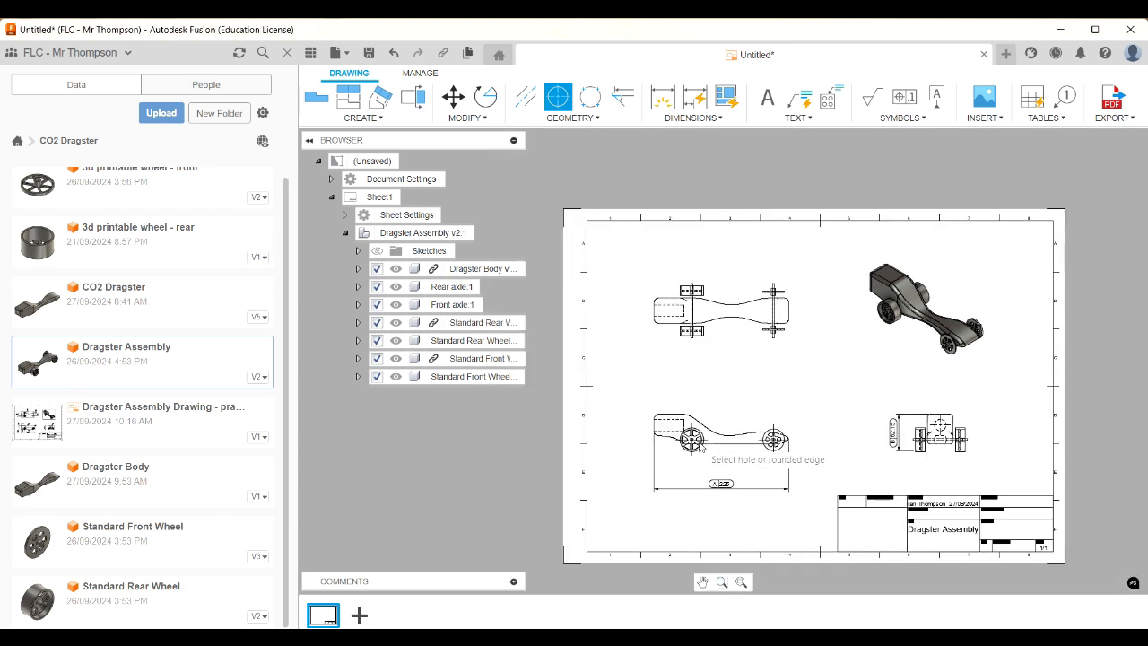
scroll(703, 444, up, 2)
scroll(702, 444, up, 3)
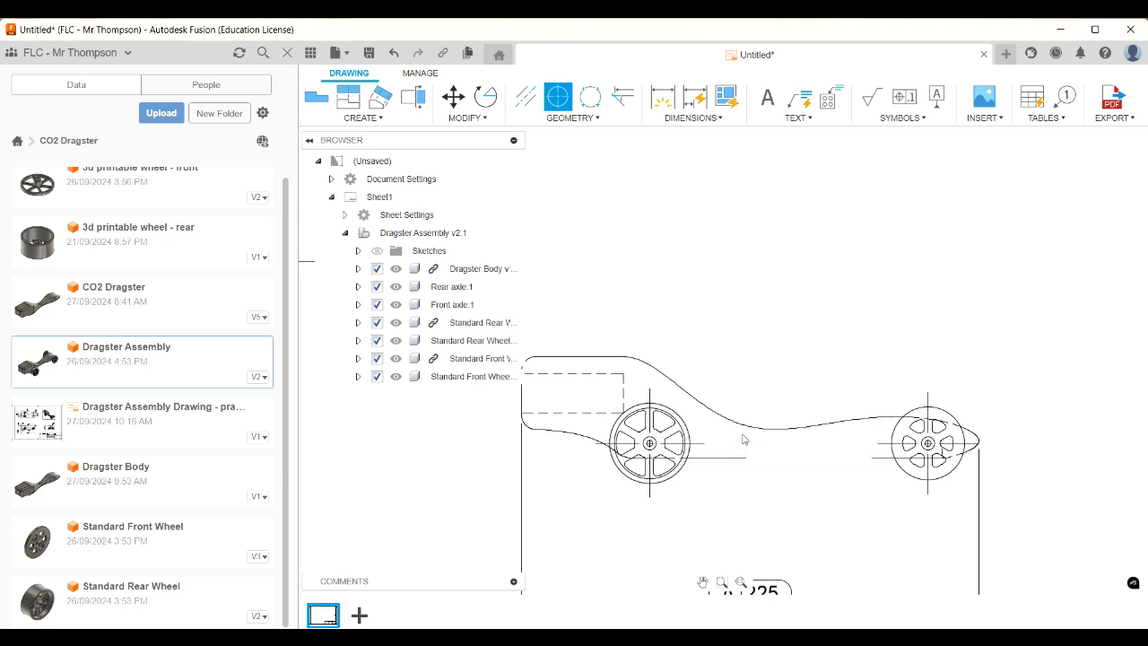
scroll(713, 266, down, 2)
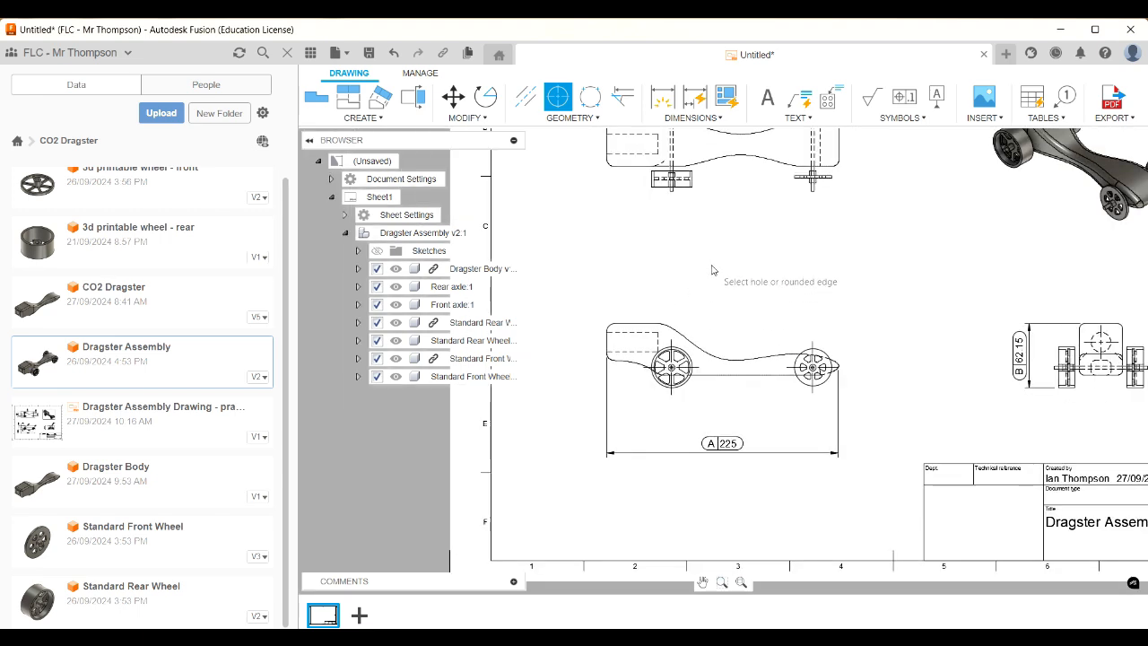
scroll(713, 176, down, 3)
scroll(713, 179, up, 5)
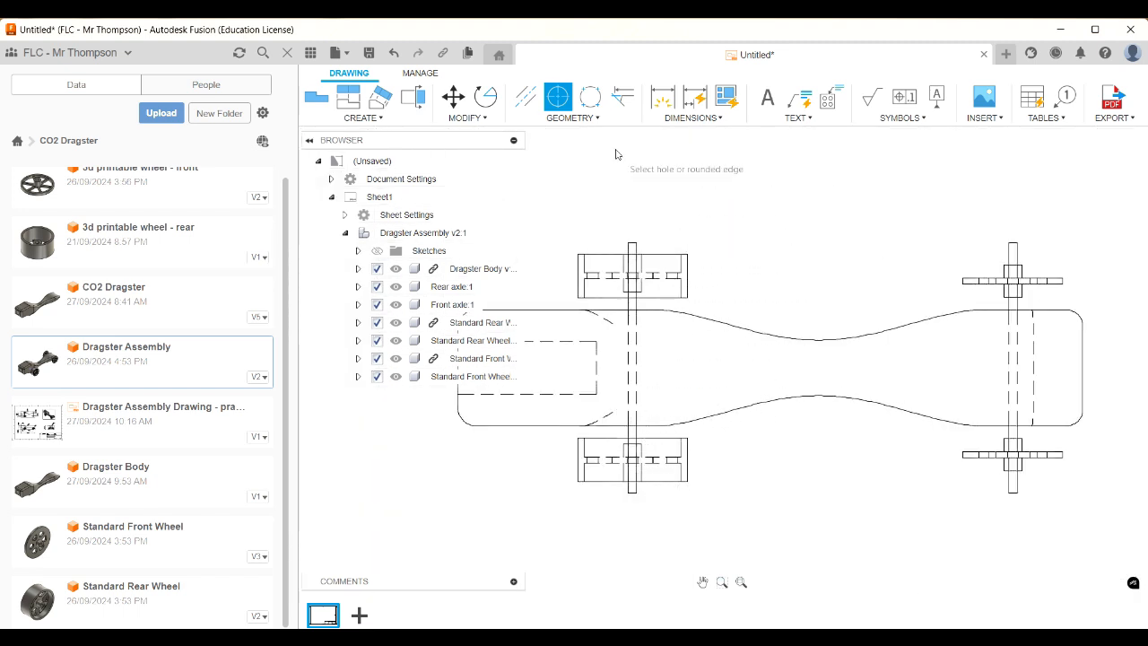
click(533, 100)
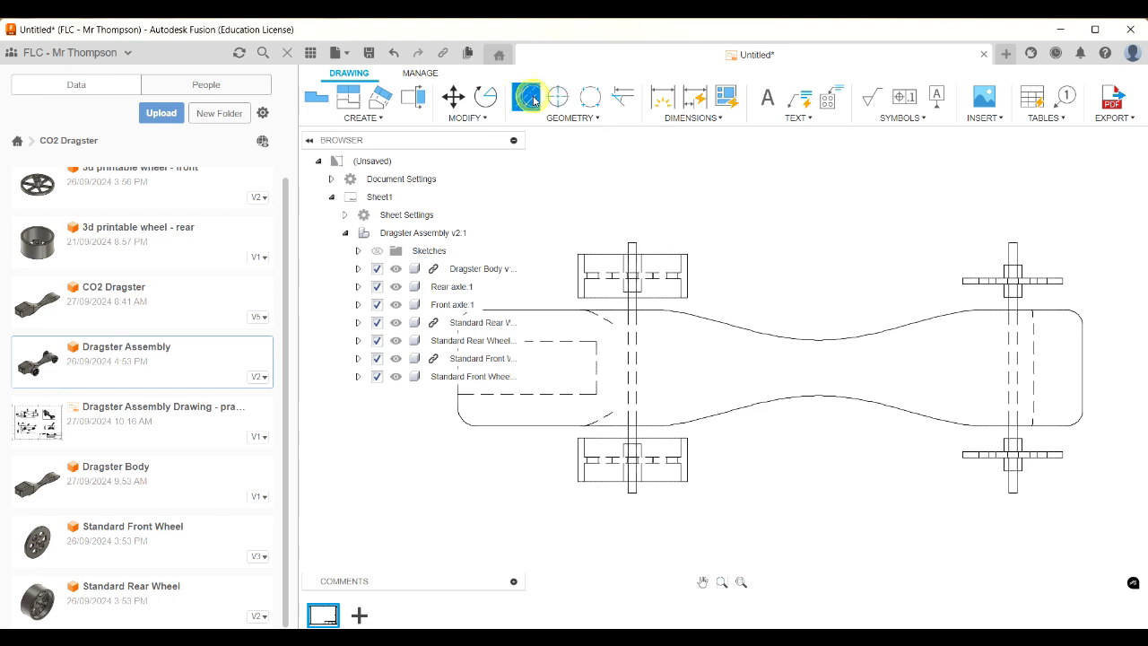
click(632, 249)
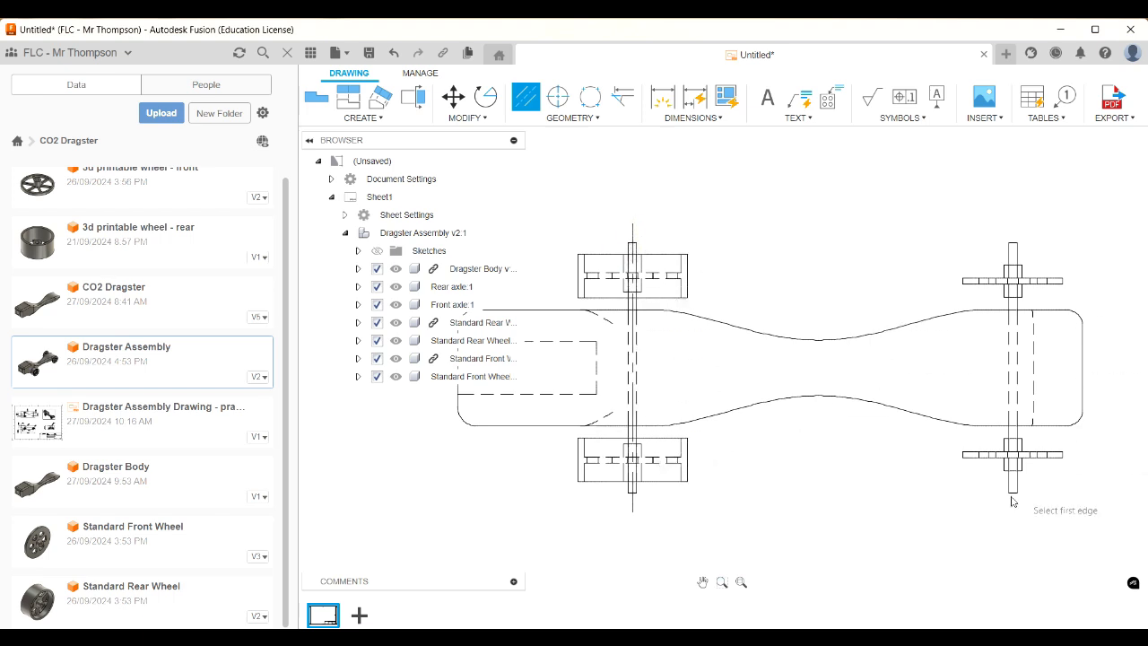
- Try to add a centreline along the front axle from its hidden edges in the top view
scroll(897, 491, down, 3)
scroll(995, 455, up, 4)
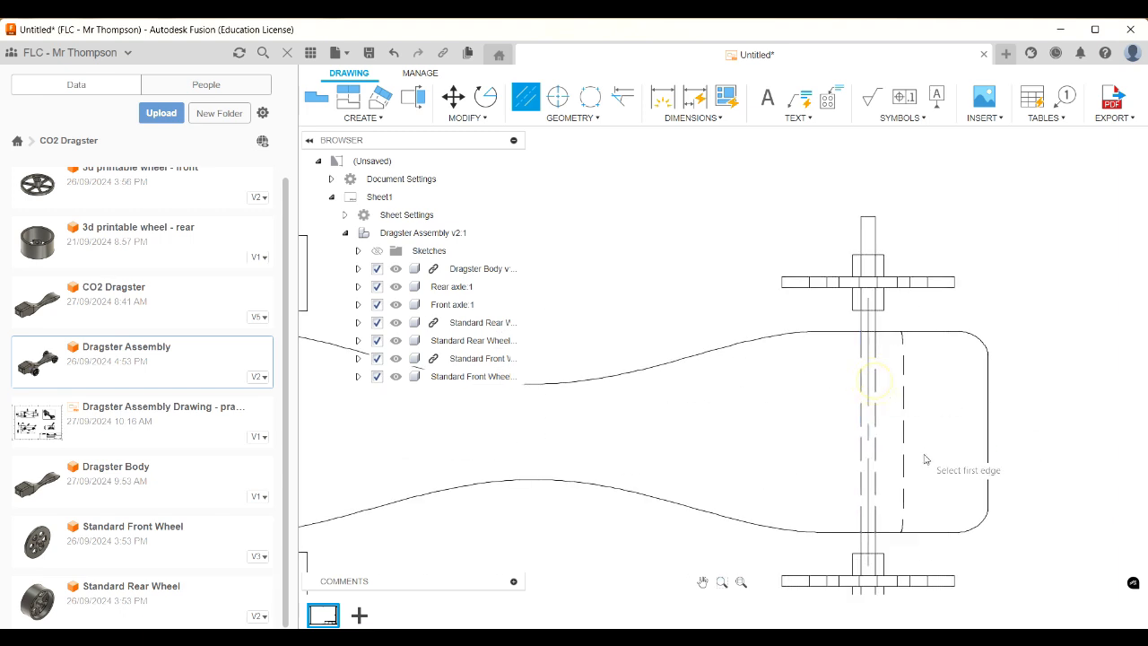
scroll(881, 425, down, 3)
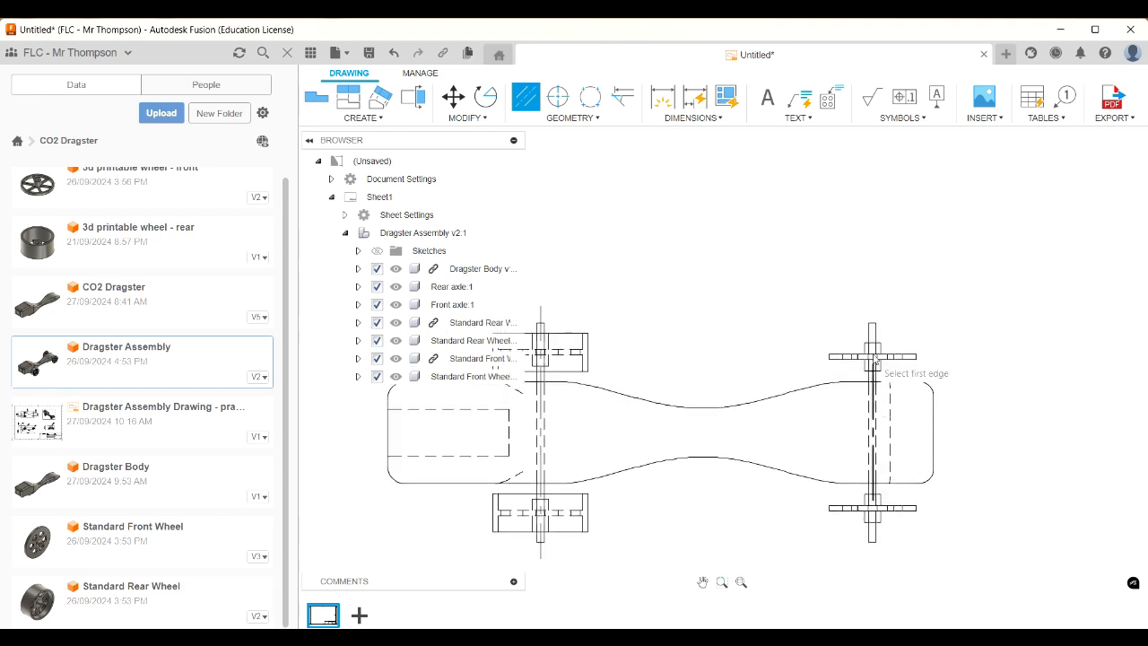
scroll(908, 433, down, 1)
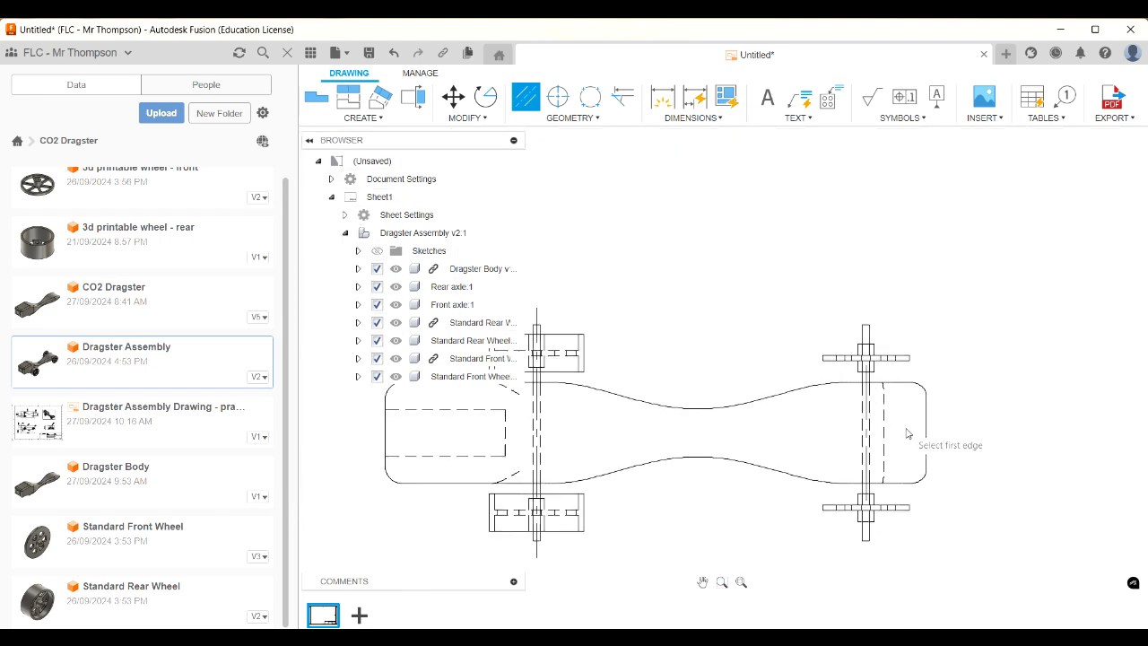
key(Escape)
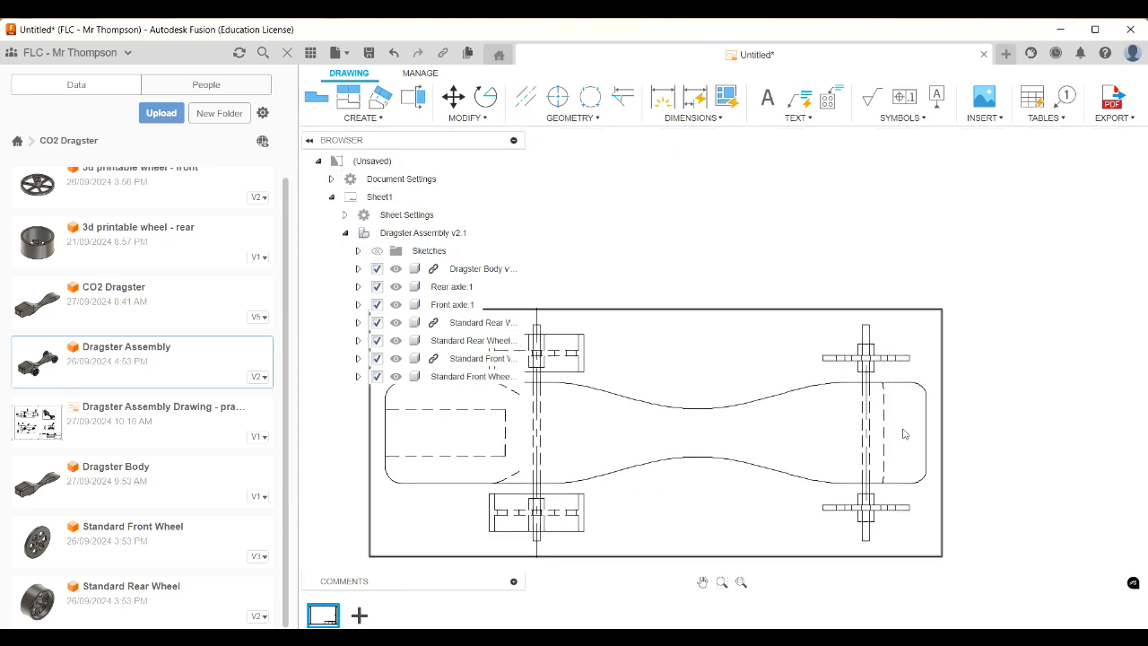
- Add centrelines along the full length of the front axle and through the cartridge hole in the top view
click(525, 96)
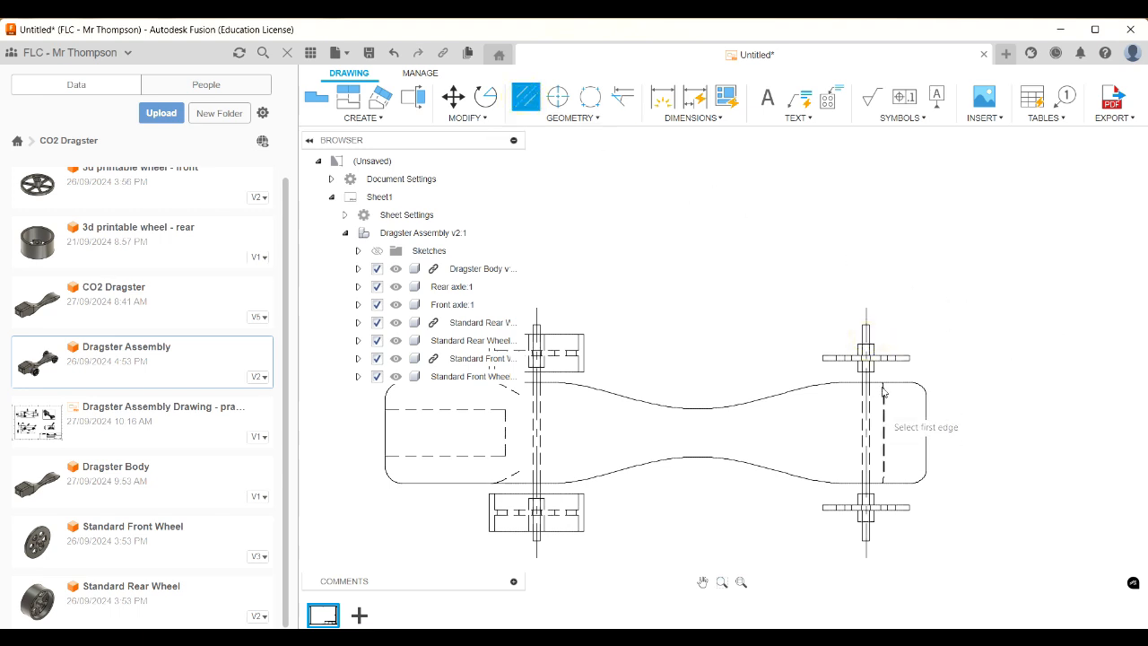
scroll(807, 527, down, 3)
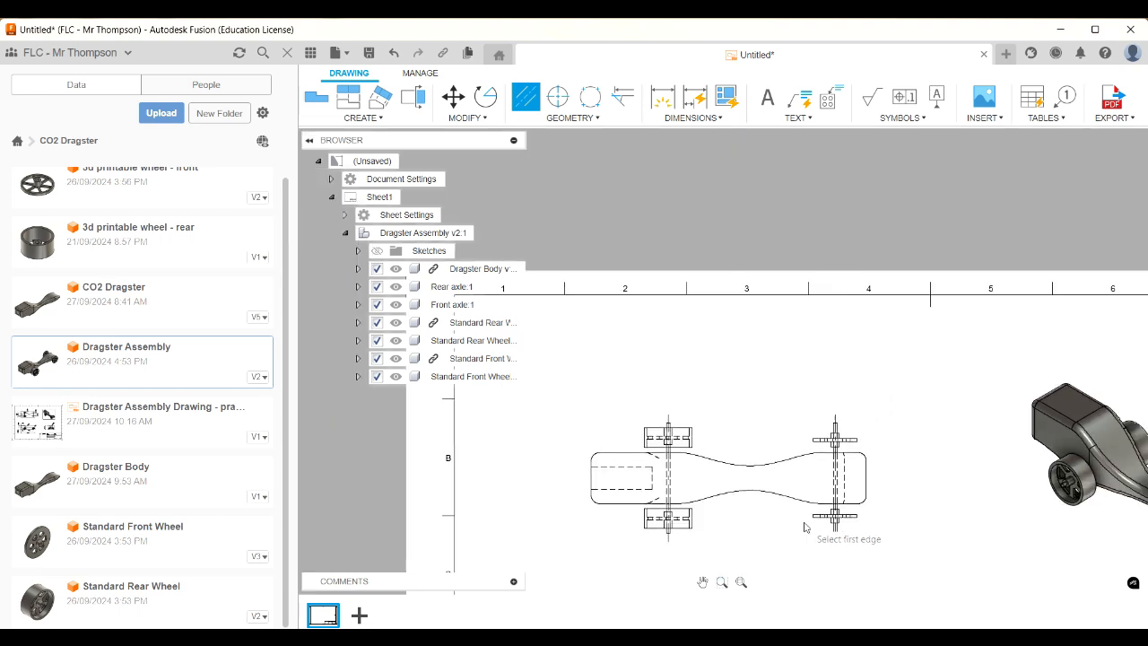
scroll(601, 478, up, 3)
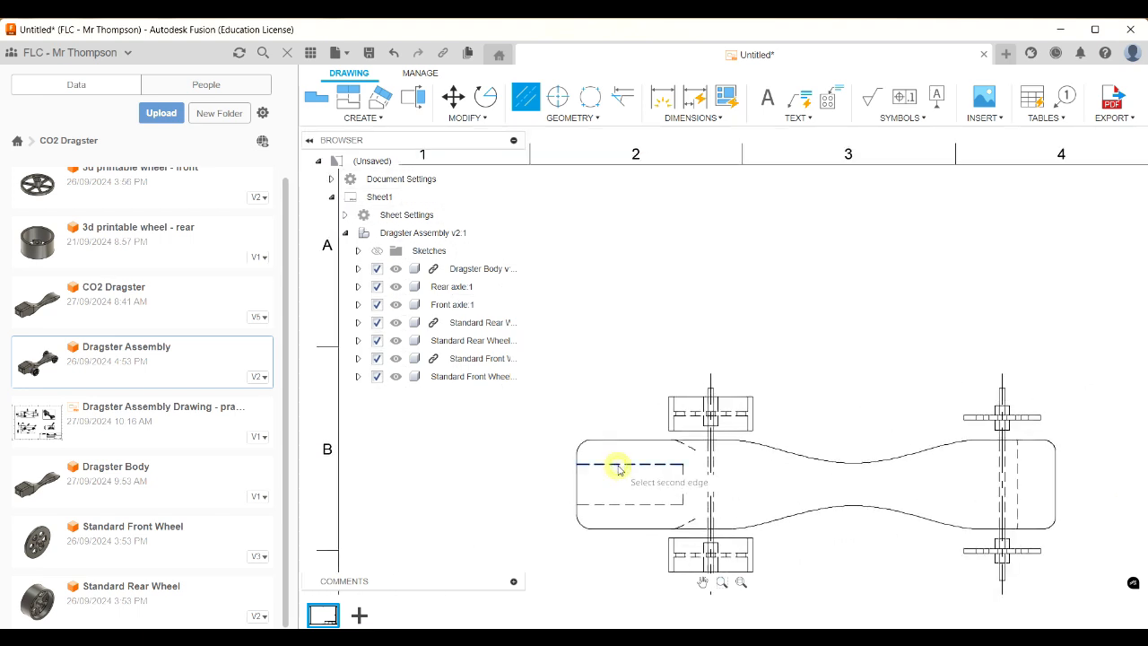
scroll(628, 502, down, 3)
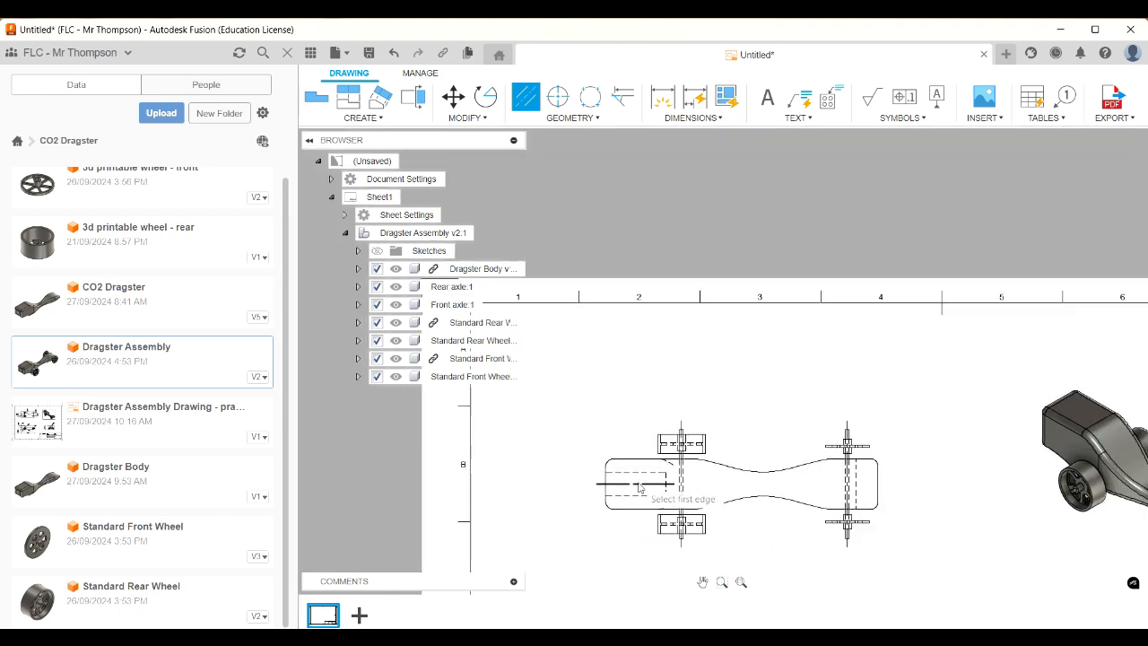
scroll(549, 504, down, 3)
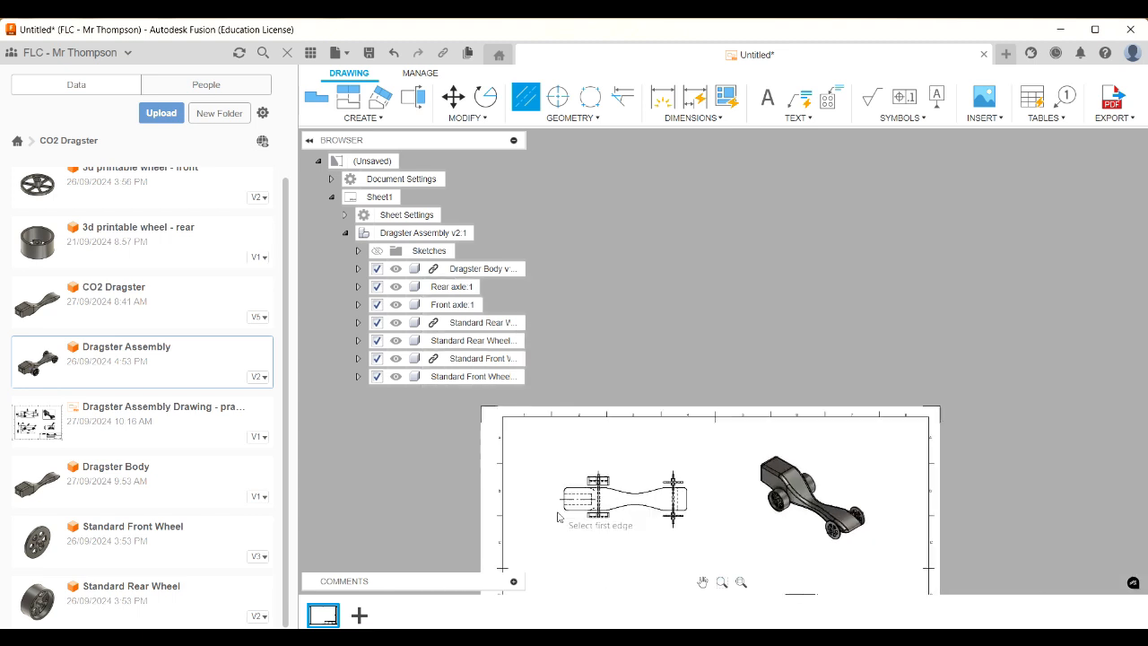
scroll(551, 505, up, 2)
scroll(588, 498, up, 3)
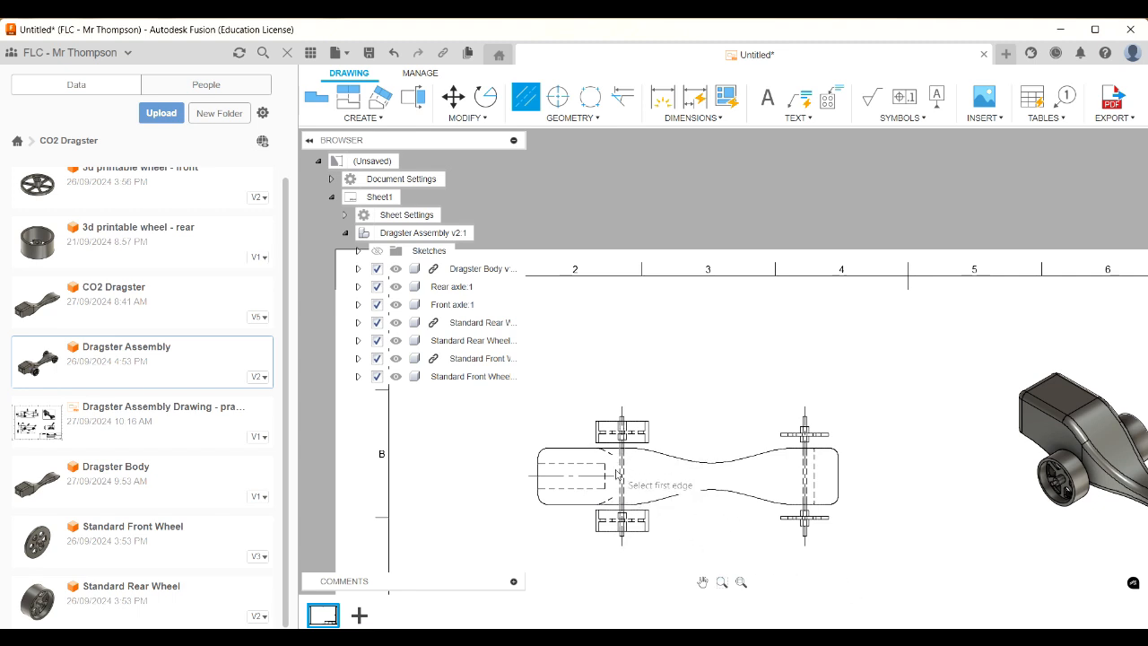
scroll(700, 531, down, 2)
scroll(815, 388, down, 3)
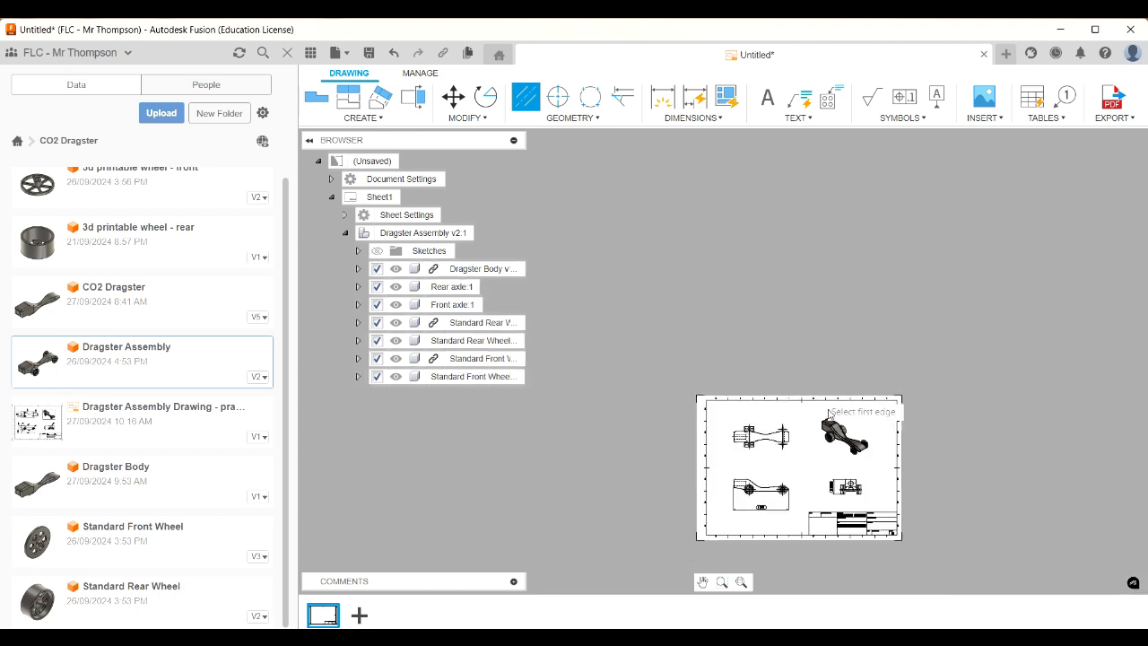
- Add a centreline through the cartridge hole in the base view from its two hidden edges
scroll(827, 517, up, 3)
scroll(826, 517, up, 2)
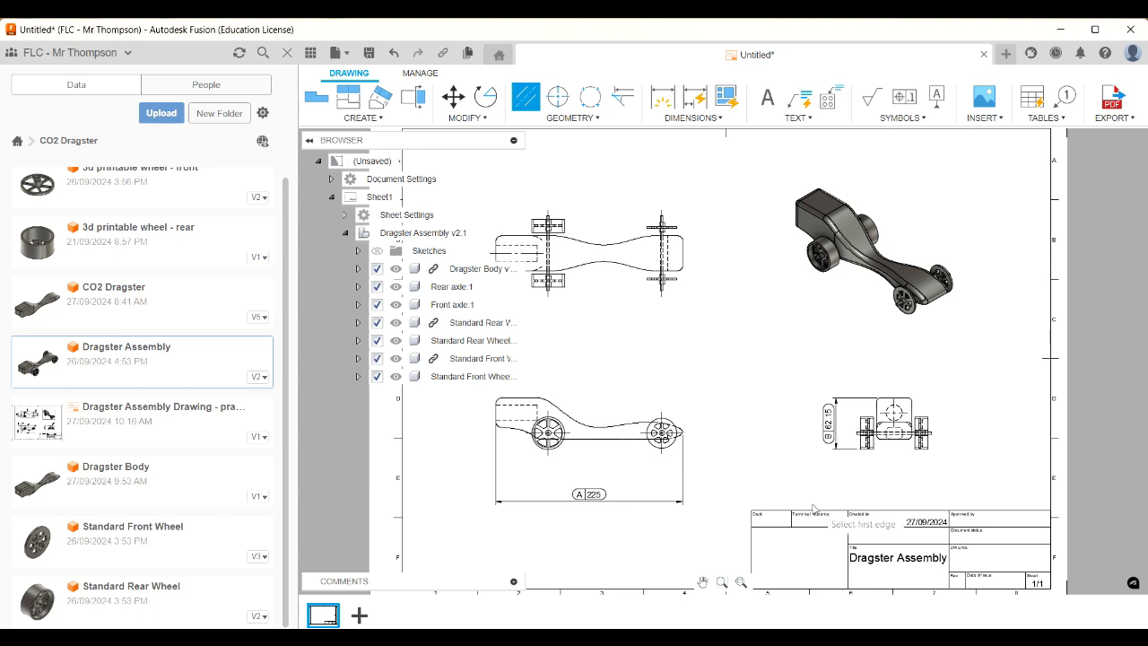
click(513, 406)
click(519, 422)
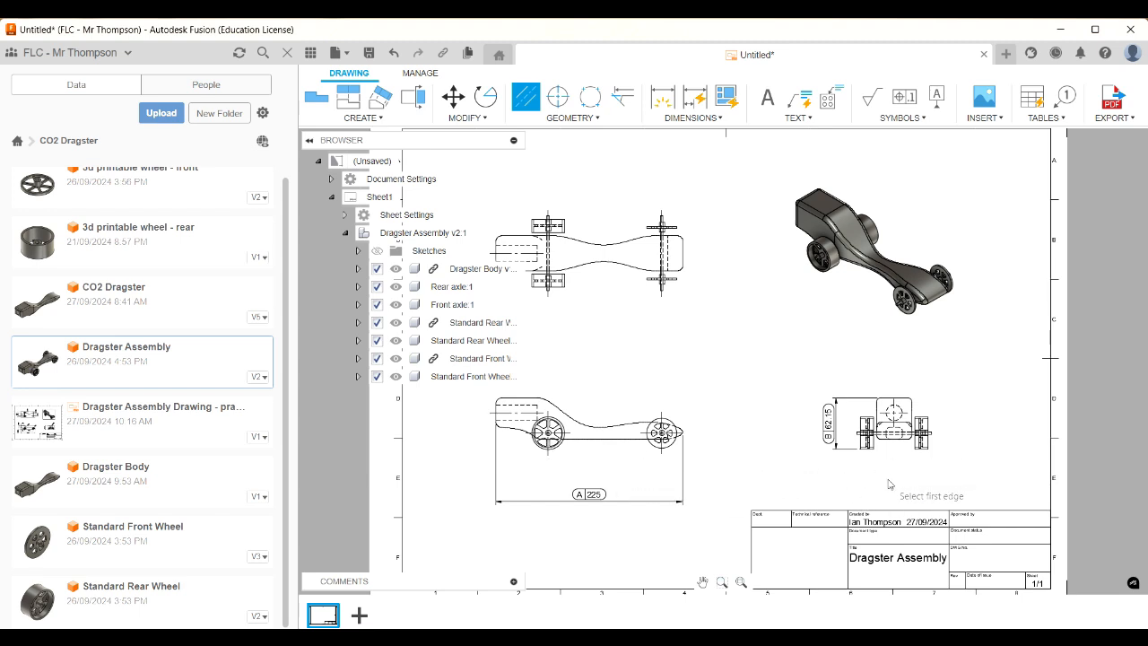
scroll(897, 479, down, 2)
scroll(710, 418, up, 4)
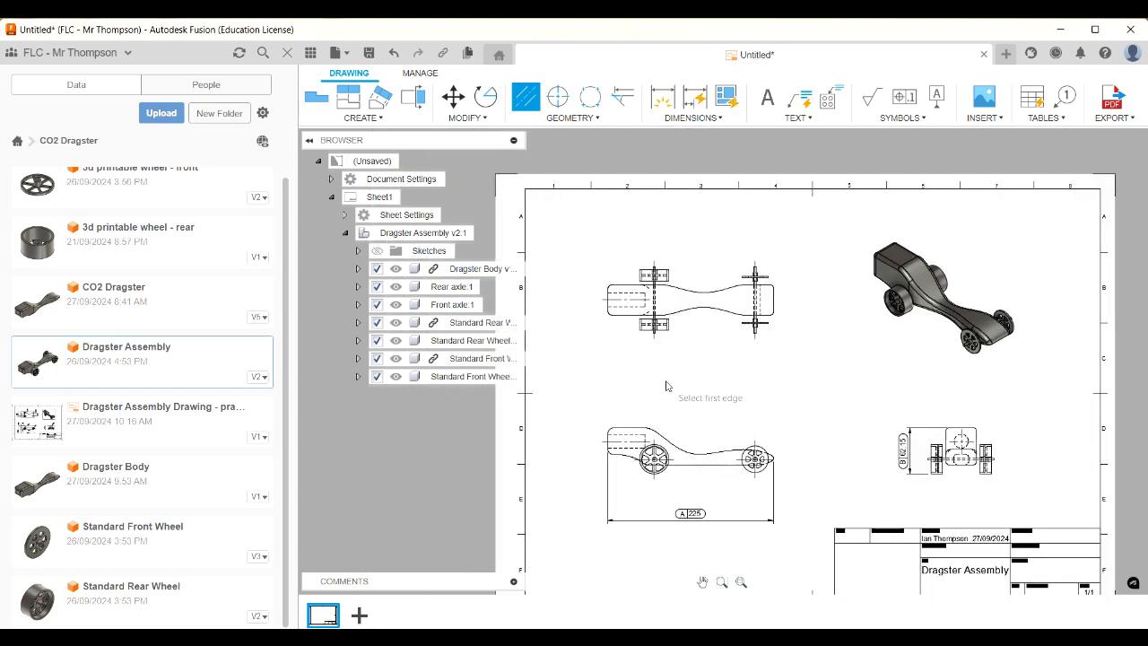
key(Escape)
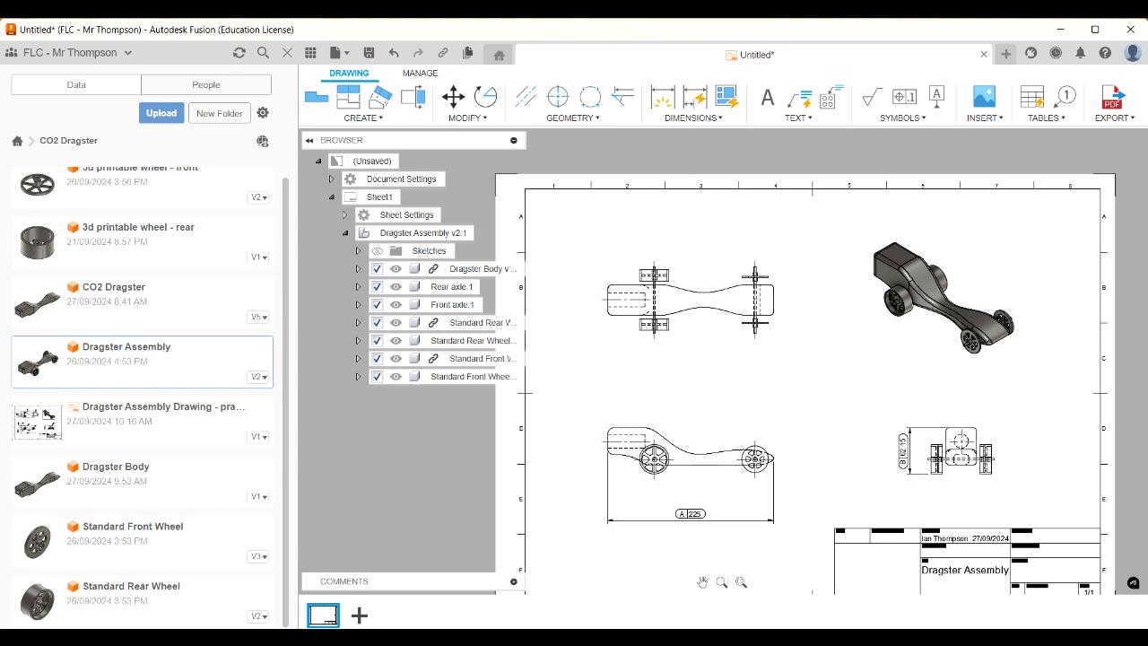
- Dimension the body width at the rear end in the top view and give it a round inspection frame labelled D
click(661, 97)
scroll(644, 258, up, 3)
click(592, 306)
click(592, 357)
scroll(598, 383, down, 4)
click(554, 360)
double_click(555, 360)
click(946, 475)
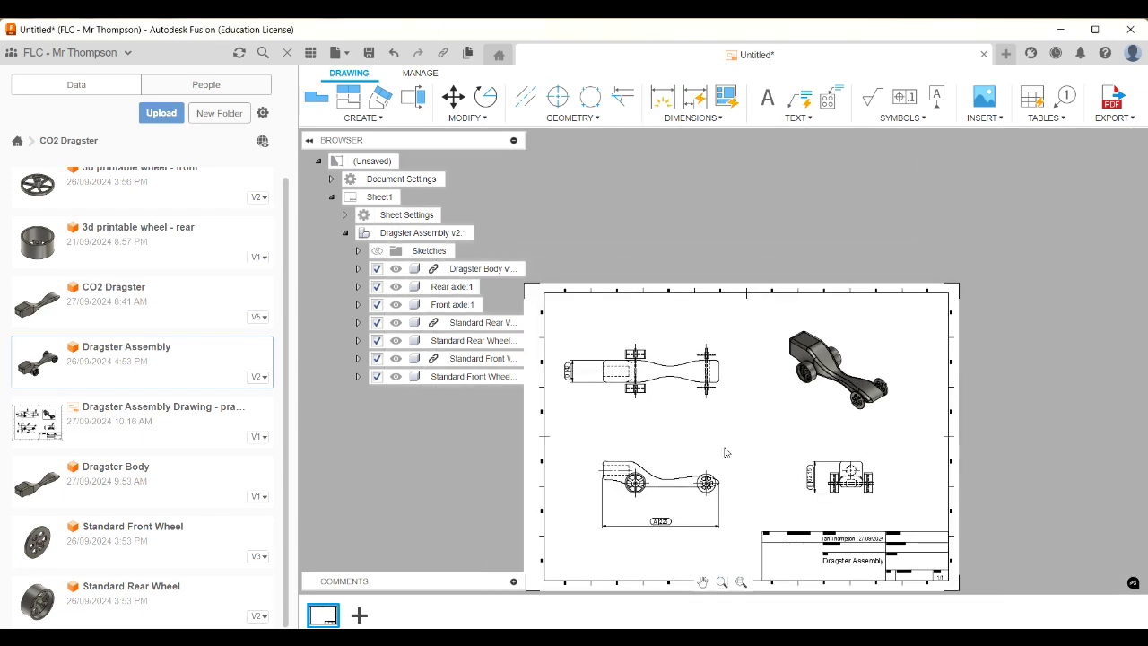
- Dimension the body width at the front end in the top view and give it a round inspection frame labelled D
click(662, 97)
scroll(718, 361, up, 4)
click(708, 357)
click(707, 448)
click(819, 412)
double_click(803, 403)
click(1121, 557)
scroll(688, 447, down, 4)
- Dimension the overall width across the wheels below the end view and add a round inspection frame labelled E
scroll(820, 559, up, 4)
key(d)
click(889, 486)
click(790, 486)
click(835, 583)
scroll(835, 583, down, 2)
double_click(838, 580)
click(946, 476)
click(1113, 556)
scroll(766, 457, down, 3)
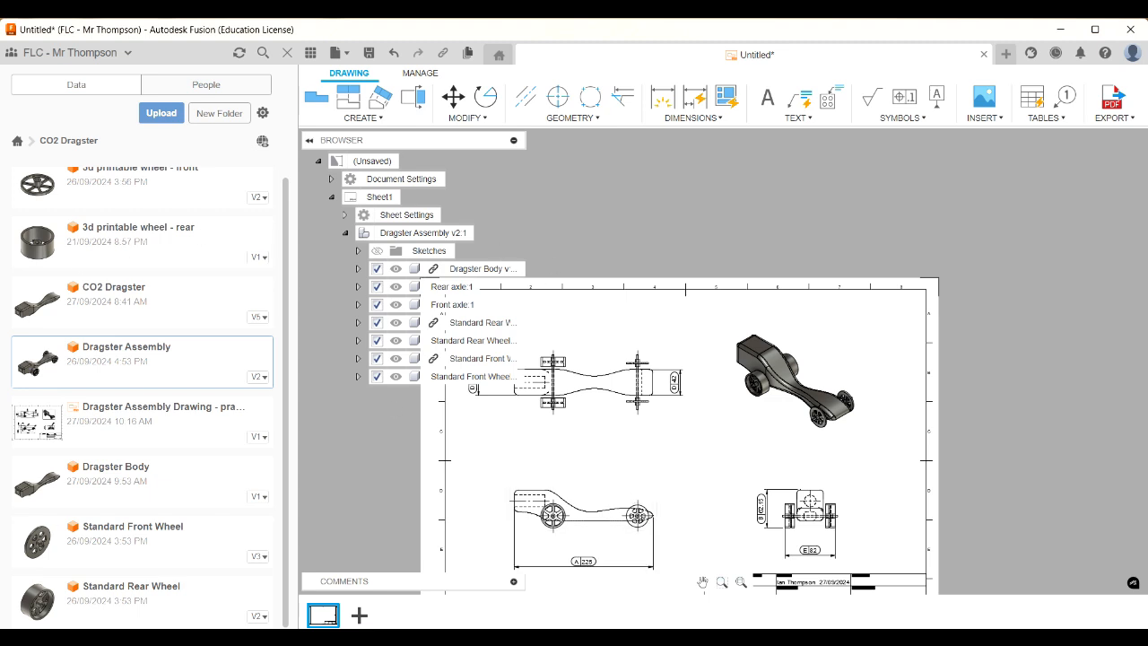
- Switch to the race rules PDF, check the axle hole and wheelbase specifications, and return to the Fusion drawing
key(alt+Tab)
drag(595, 64, 299, 46)
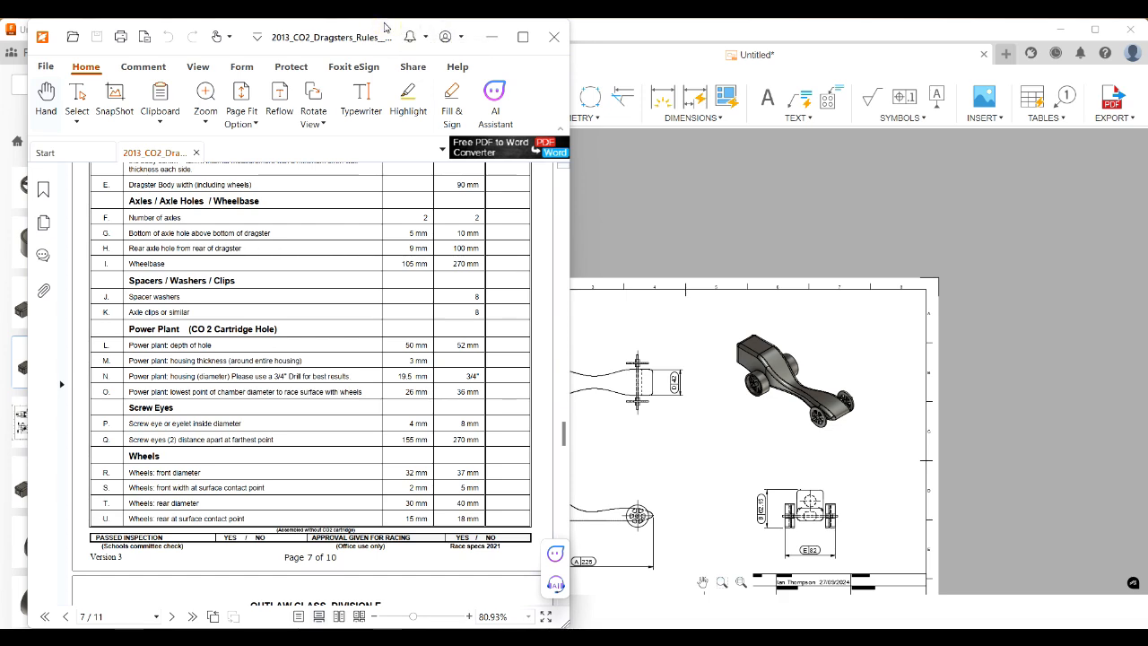
mouse_move(384, 27)
mouse_down()
mouse_move(281, 133)
mouse_move(0, 143)
mouse_up()
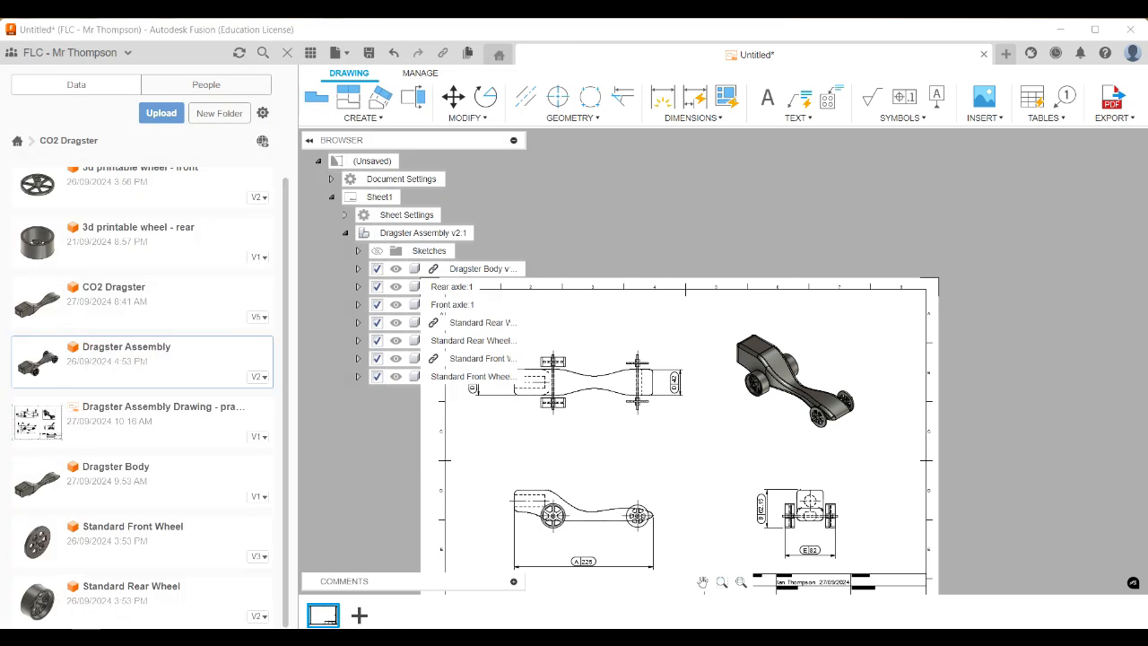
click(770, 479)
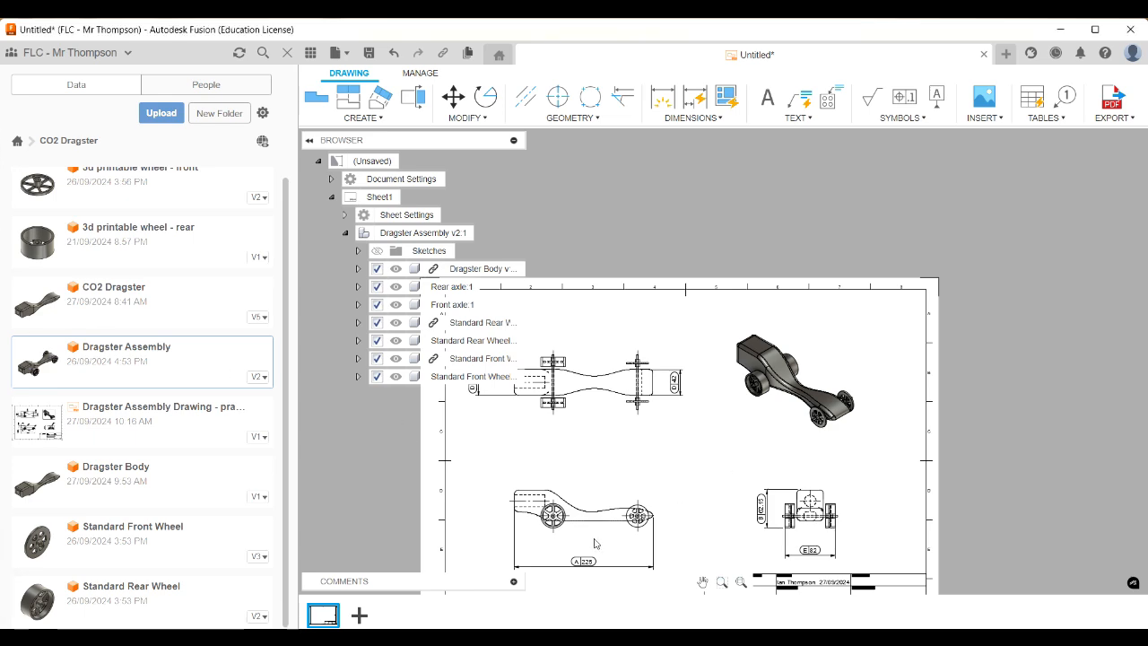
- Try to dimension the front axle hole's height above the bottom of the body in the base view
scroll(550, 567, up, 2)
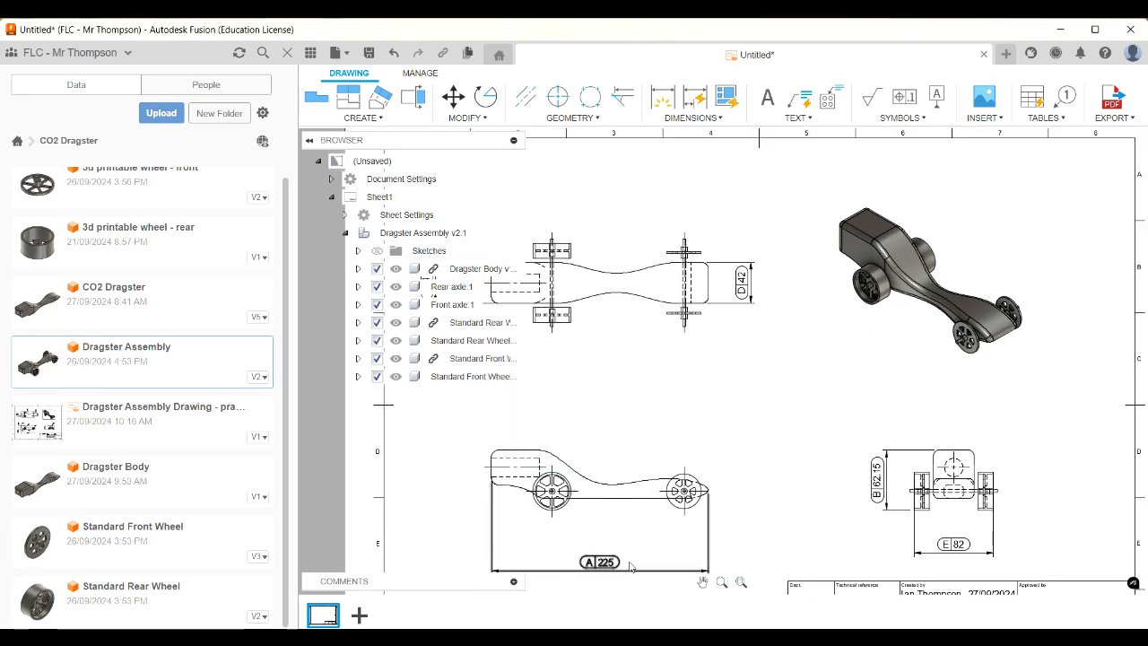
scroll(615, 563, up, 4)
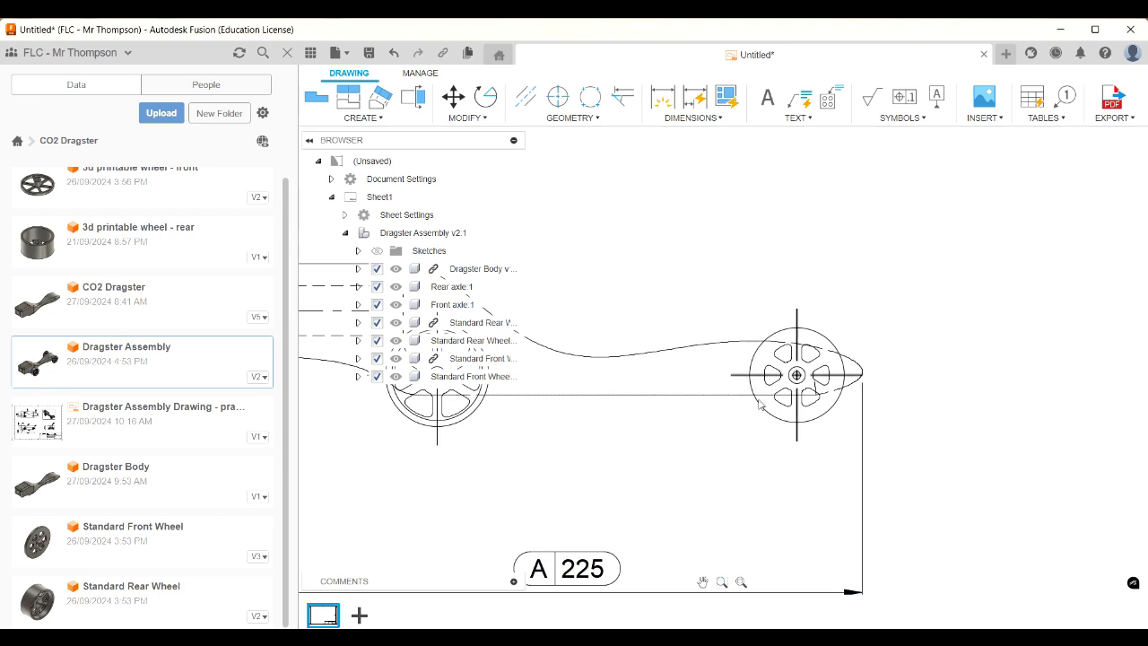
scroll(749, 430, down, 3)
scroll(756, 432, up, 5)
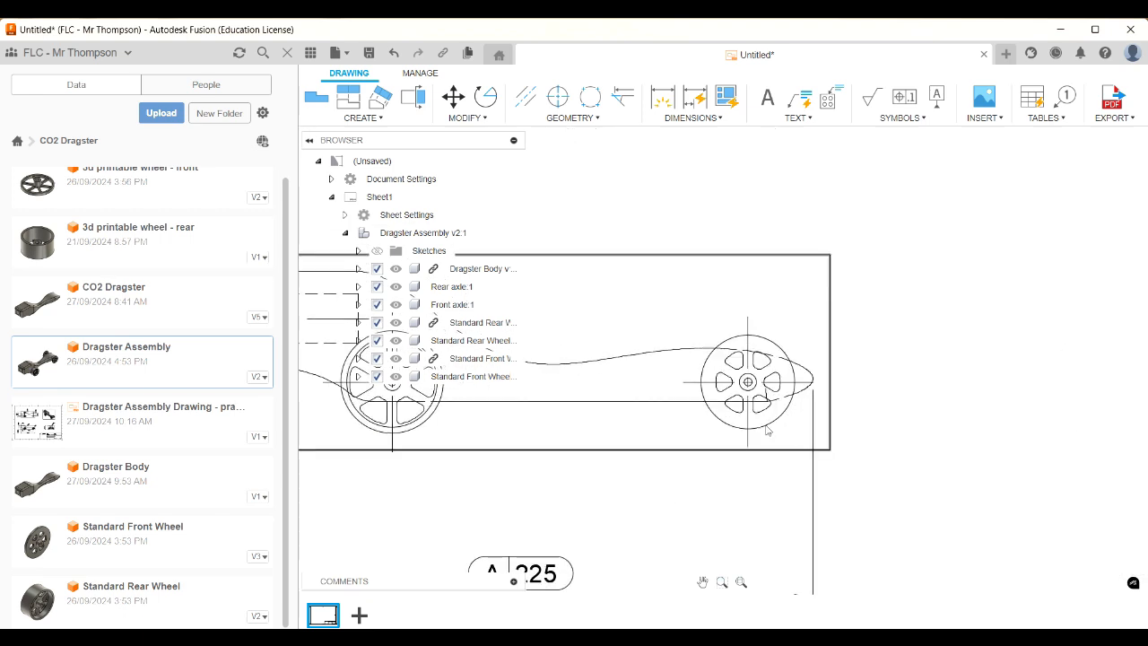
scroll(744, 430, up, 2)
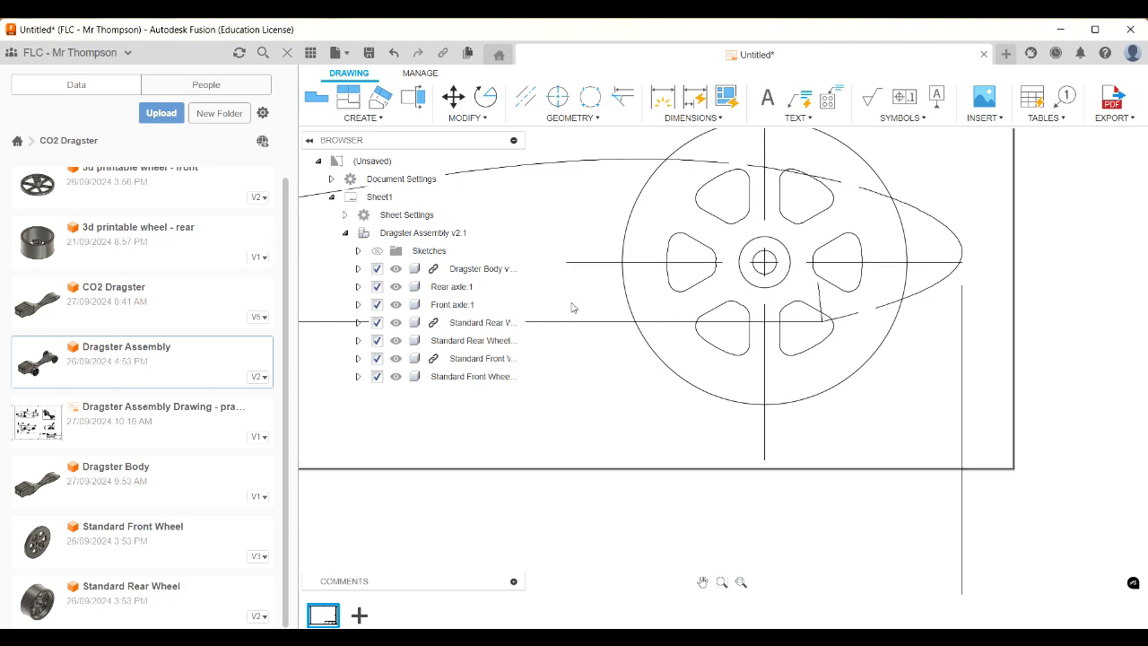
key(d)
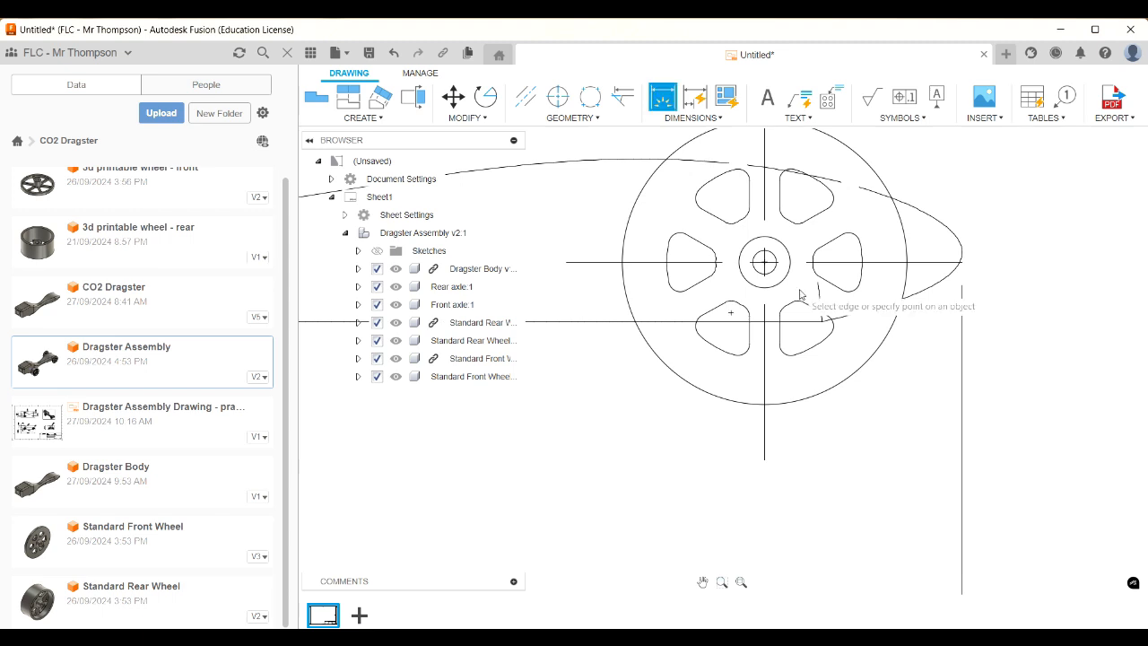
click(763, 261)
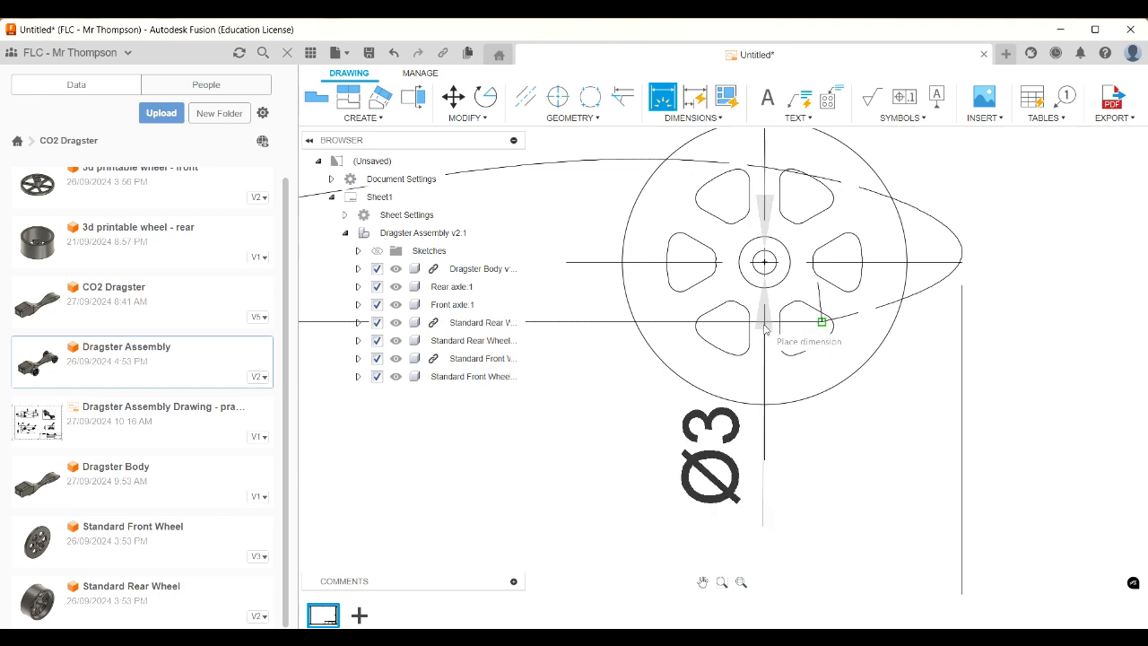
click(928, 354)
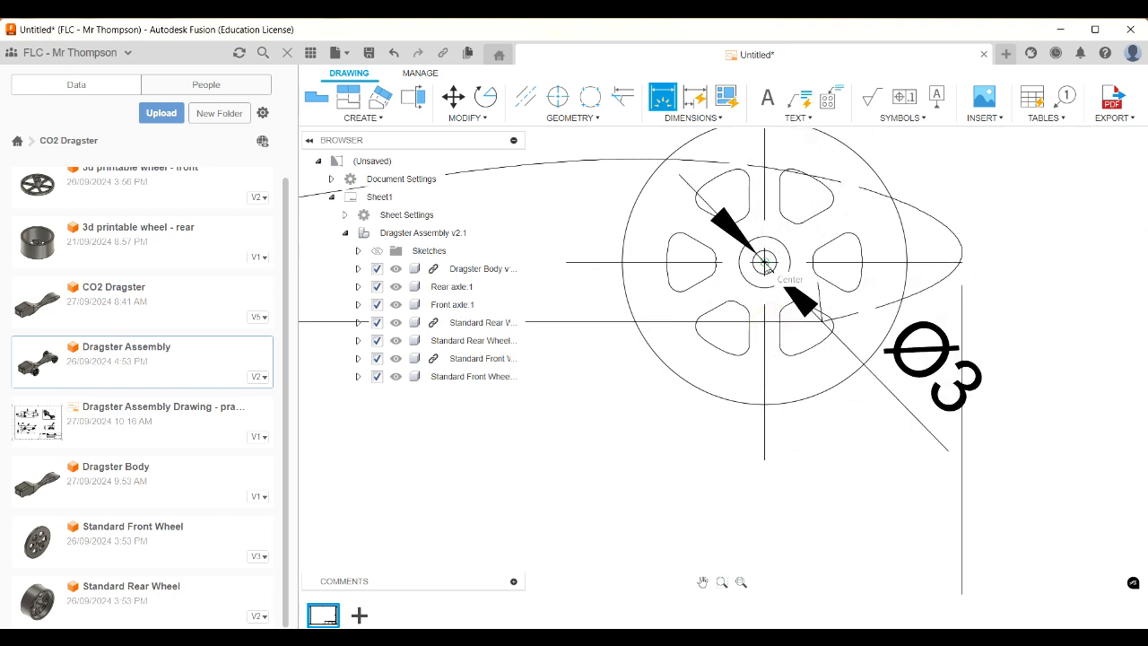
key(Escape)
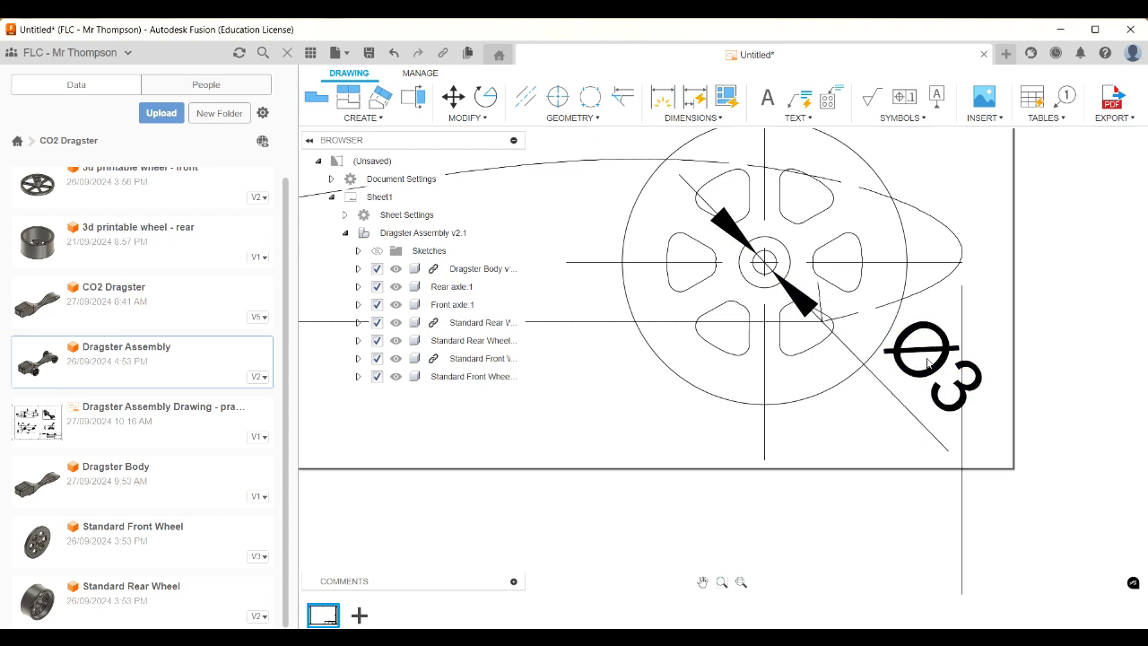
click(939, 377)
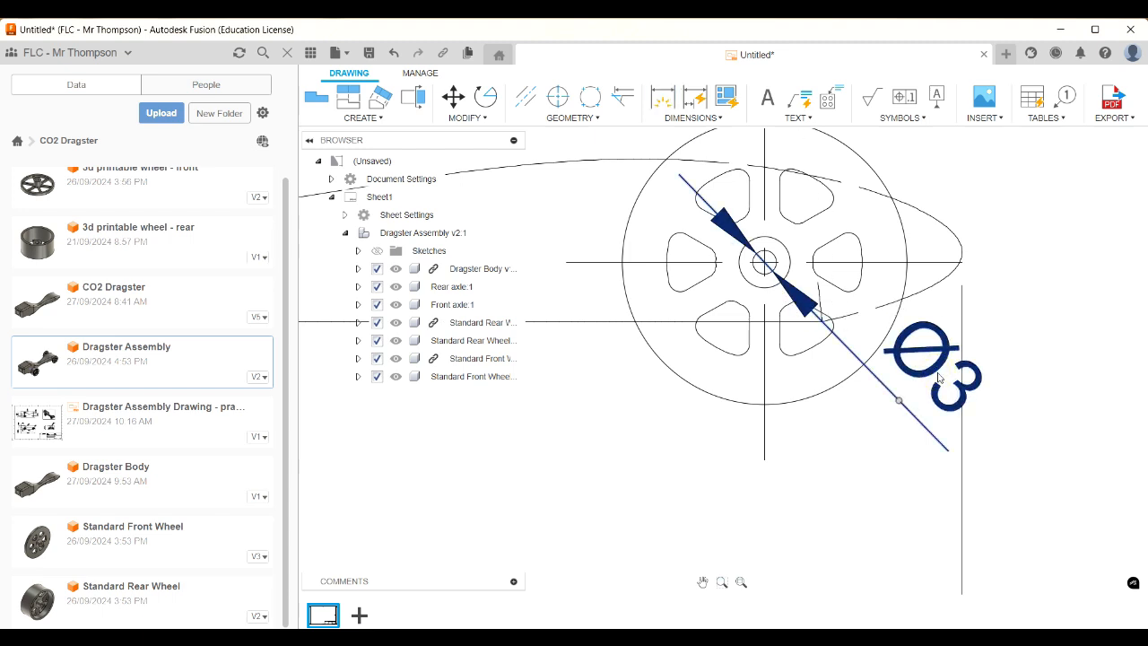
key(Delete)
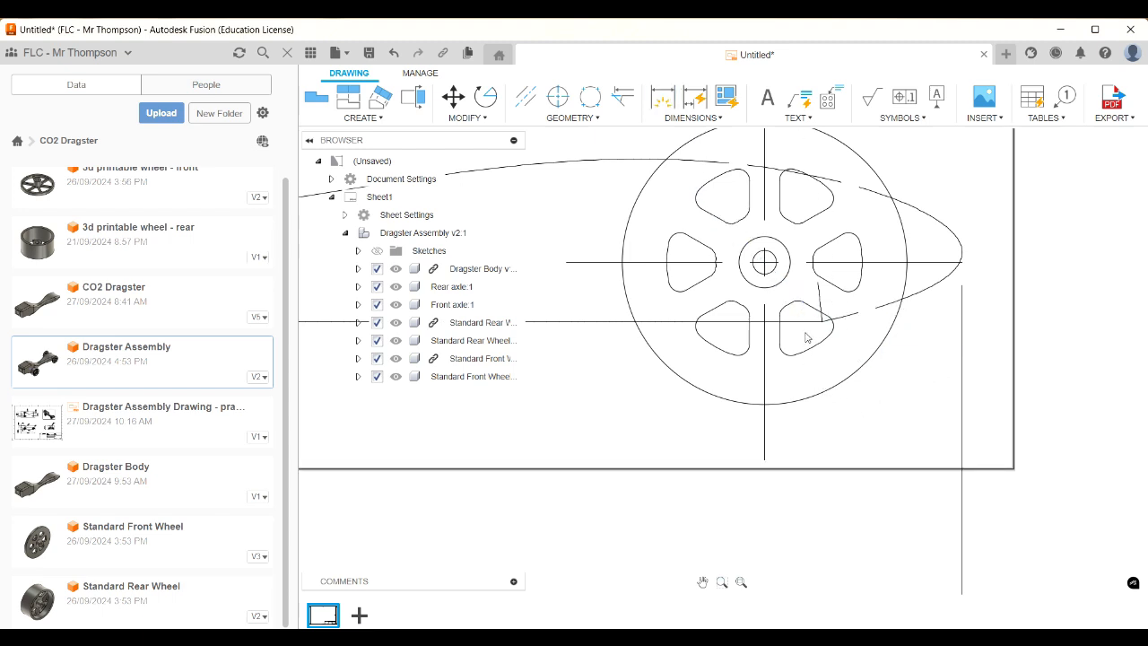
- Dimension the height from the body's bottom edge to the bottom of the front axle hole, using the Curve X/Y Min/Max snap
key(d)
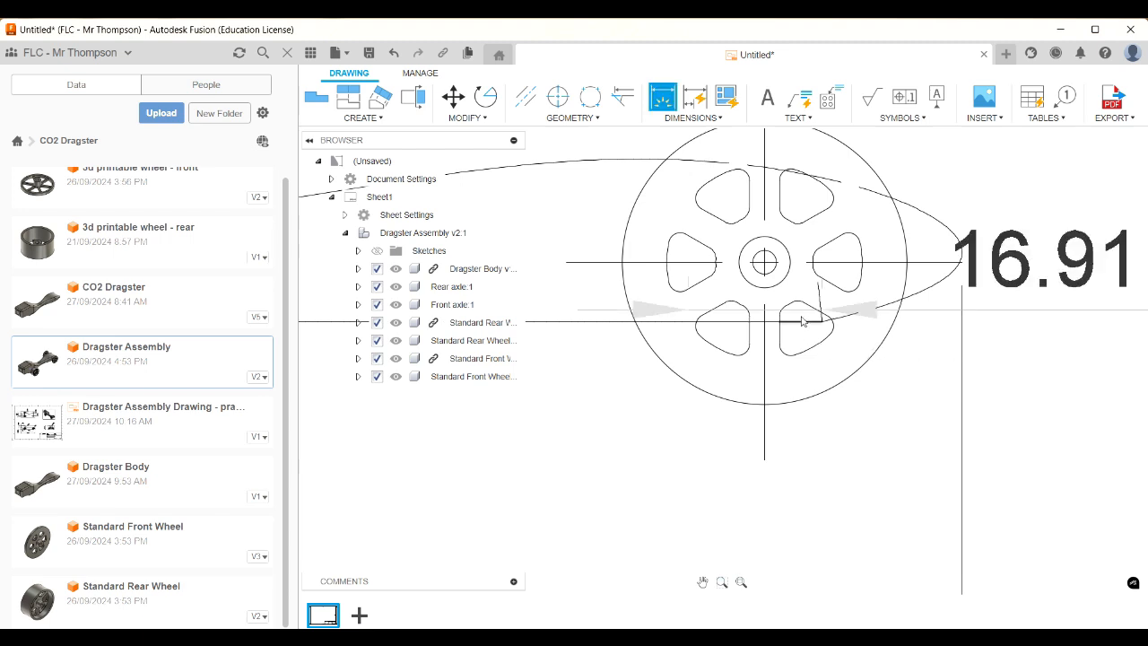
right_click(772, 279)
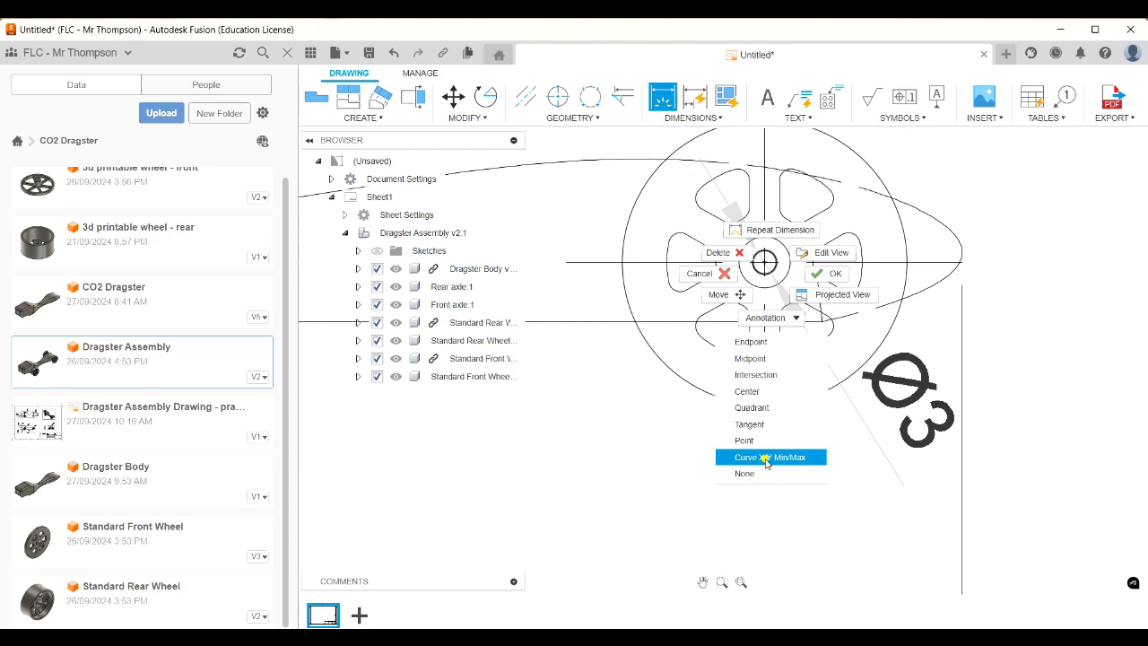
click(767, 458)
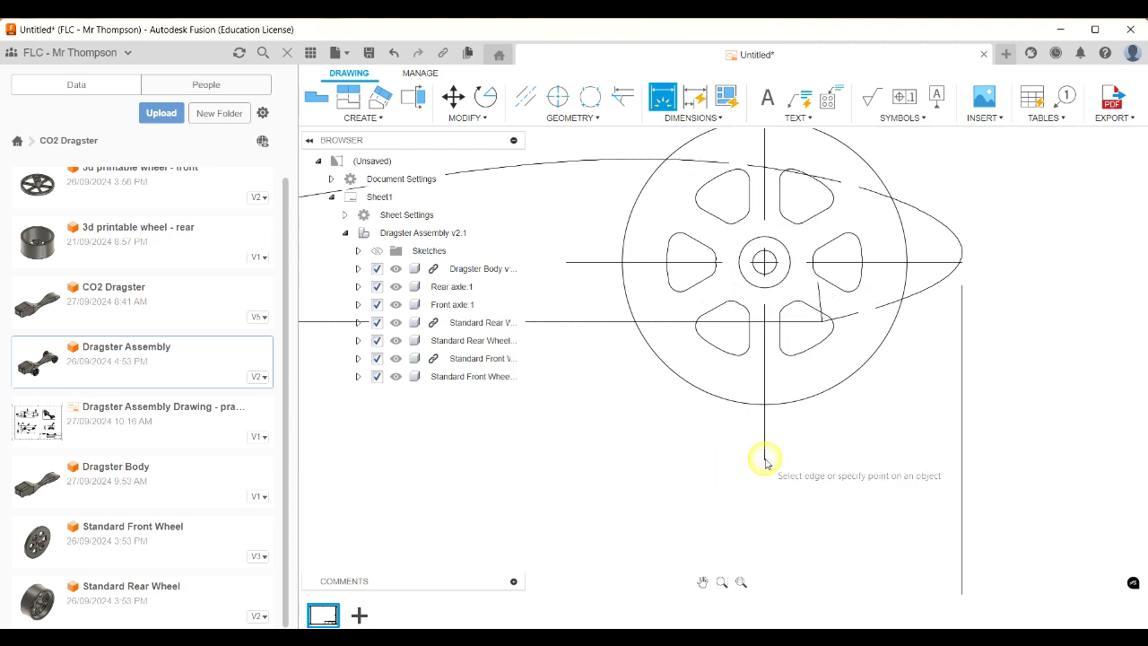
click(764, 274)
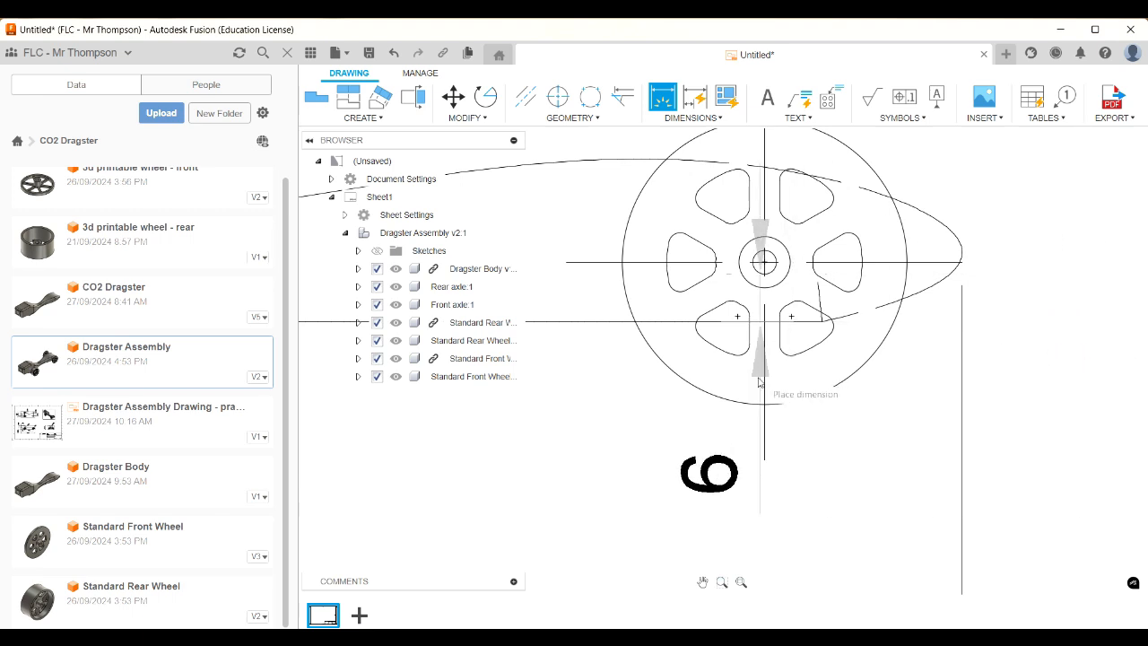
scroll(752, 382, down, 3)
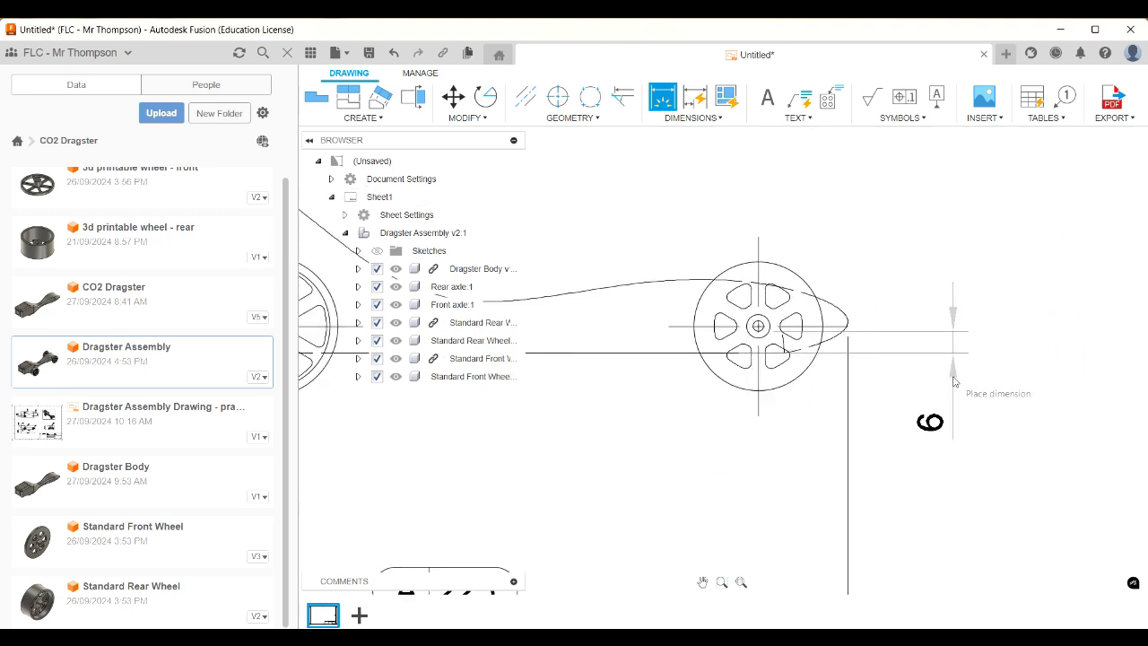
click(954, 380)
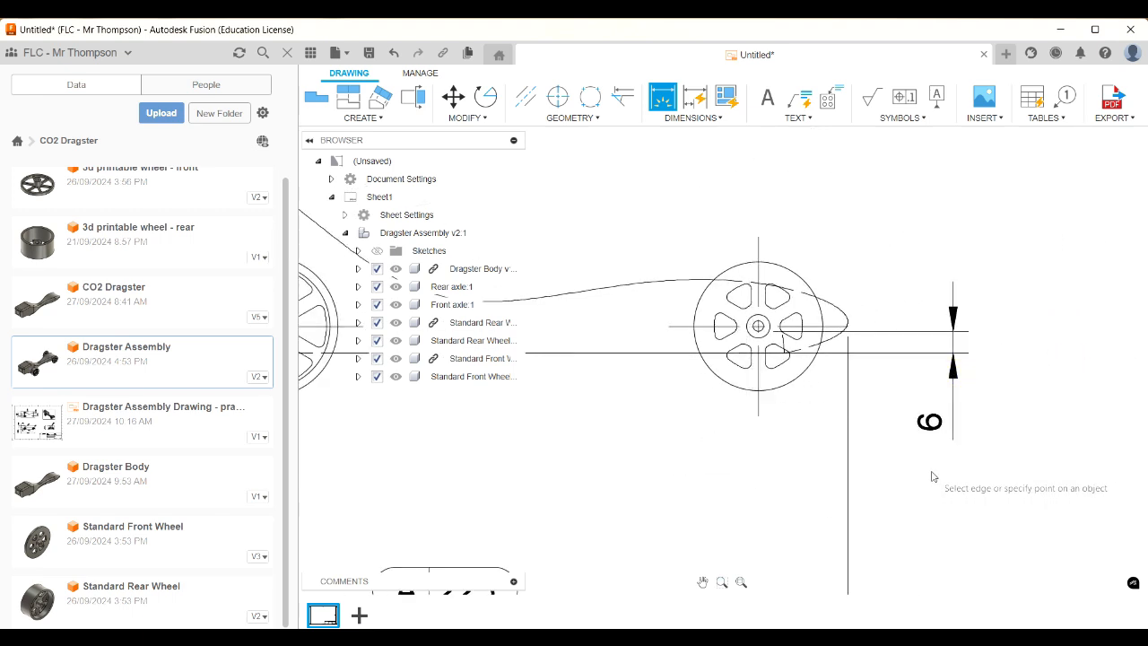
key(Escape)
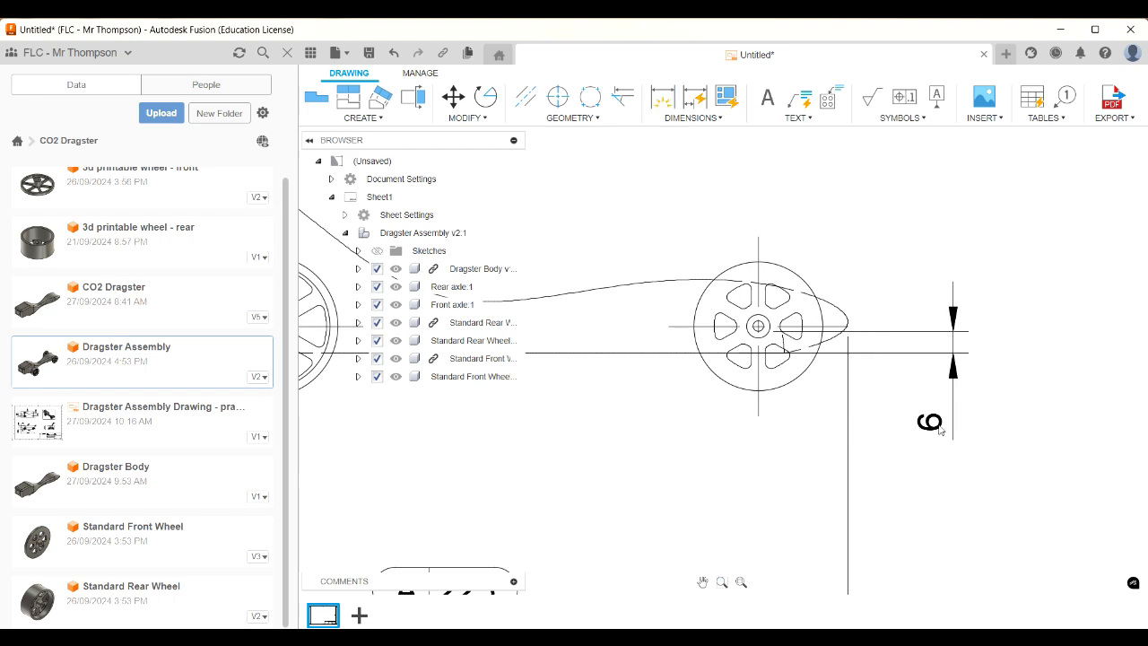
- Add a round inspection frame labelled G to the front axle hole height dimension
double_click(933, 423)
click(947, 475)
click(1018, 521)
text(G)
click(1113, 559)
- Dimension the distance from the rear of the body to the rear axle centre and add a round inspection frame labelled H
scroll(702, 455, down, 3)
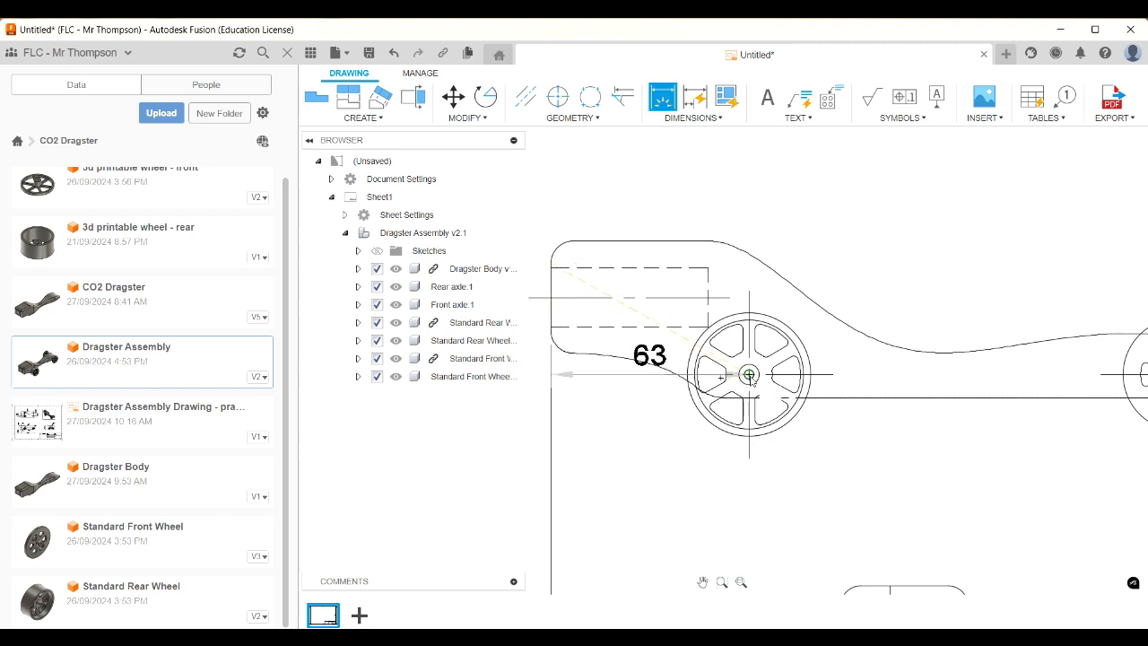
scroll(628, 493, down, 3)
double_click(626, 495)
click(945, 475)
text(H)
click(1113, 559)
- Dimension the wheelbase between the rear and front axle centres in the base view and add a round inspection frame labelled I
key(d)
click(677, 437)
click(895, 437)
click(835, 509)
double_click(786, 495)
click(946, 475)
text(I)
click(1113, 559)
scroll(665, 403, down, 3)
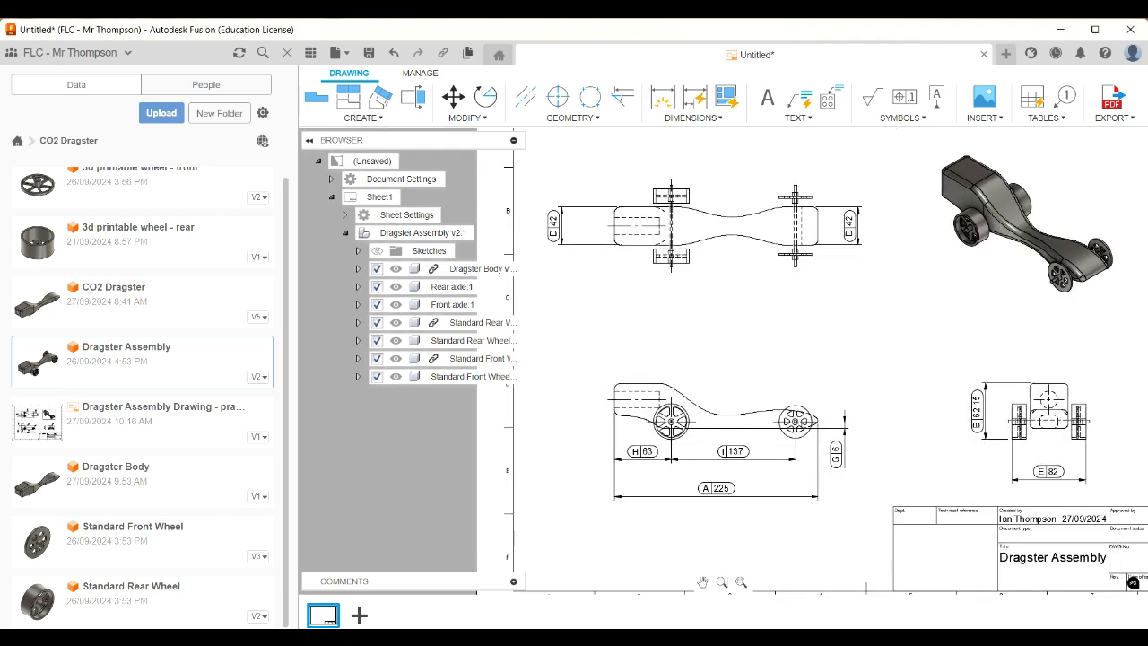
- Dimension the depth of the hidden cartridge hole in the base view, placing the dimension above the body
scroll(681, 371, up, 1)
key(d)
click(596, 393)
click(651, 395)
key(d)
scroll(649, 418, up, 3)
click(658, 408)
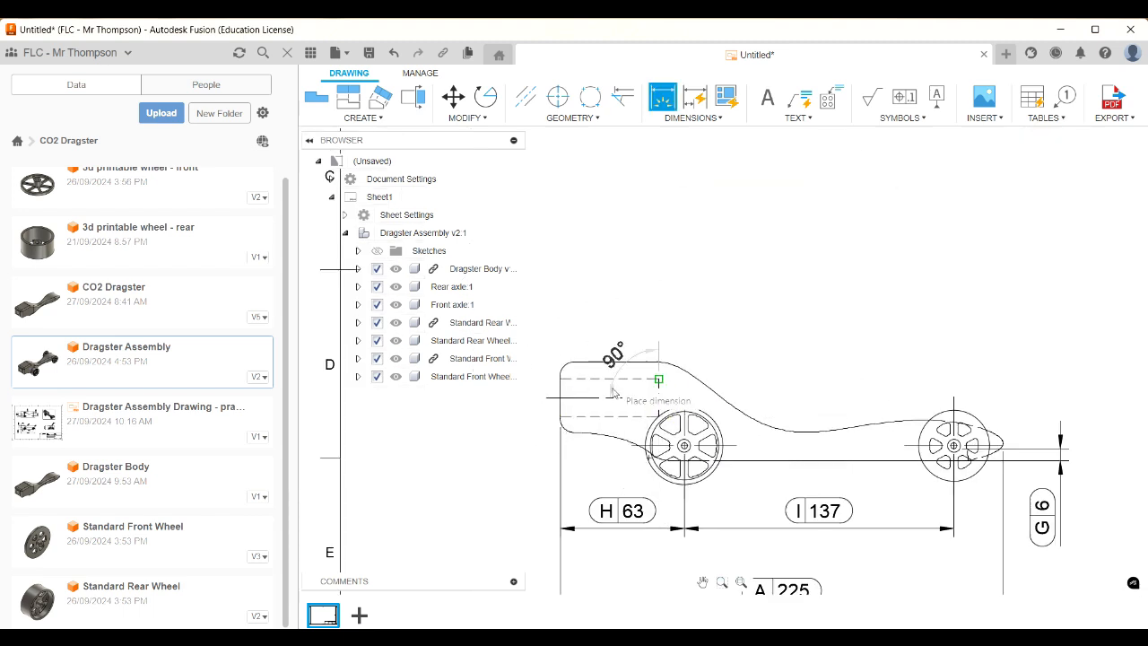
scroll(563, 406, up, 3)
click(559, 407)
click(643, 292)
- Add a round inspection frame labelled L to the cartridge hole depth dimension
scroll(650, 433, down, 5)
click(645, 379)
double_click(646, 379)
click(945, 475)
text(L)
click(1113, 559)
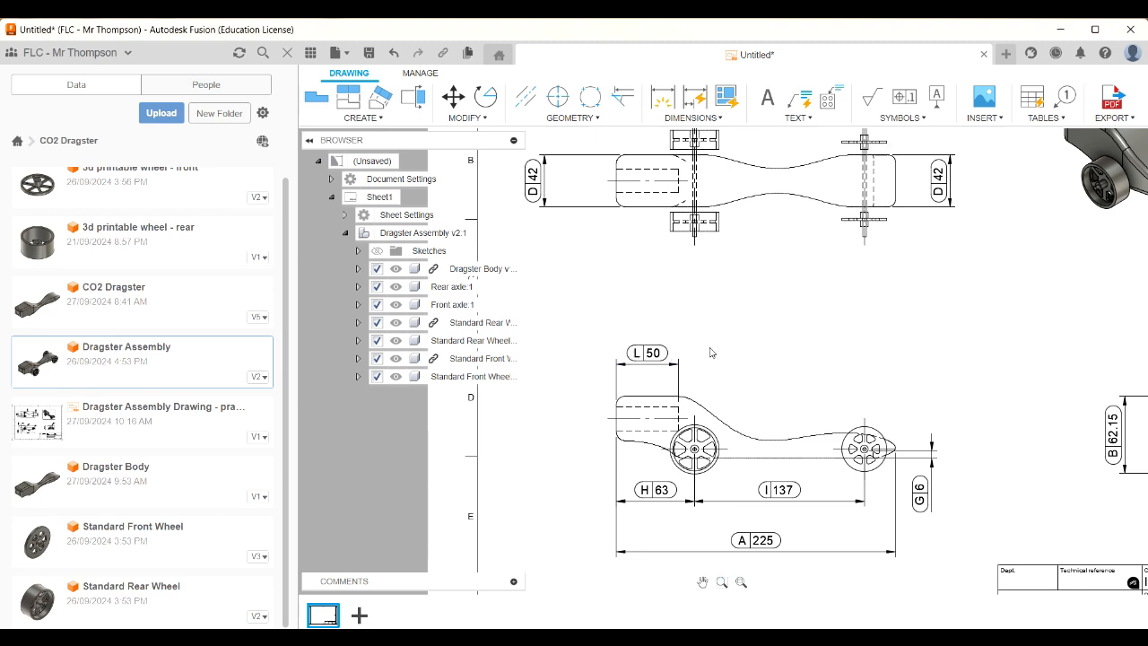
- Try to slide the cartridge hole depth dimension L sideways along its dimension line
click(652, 356)
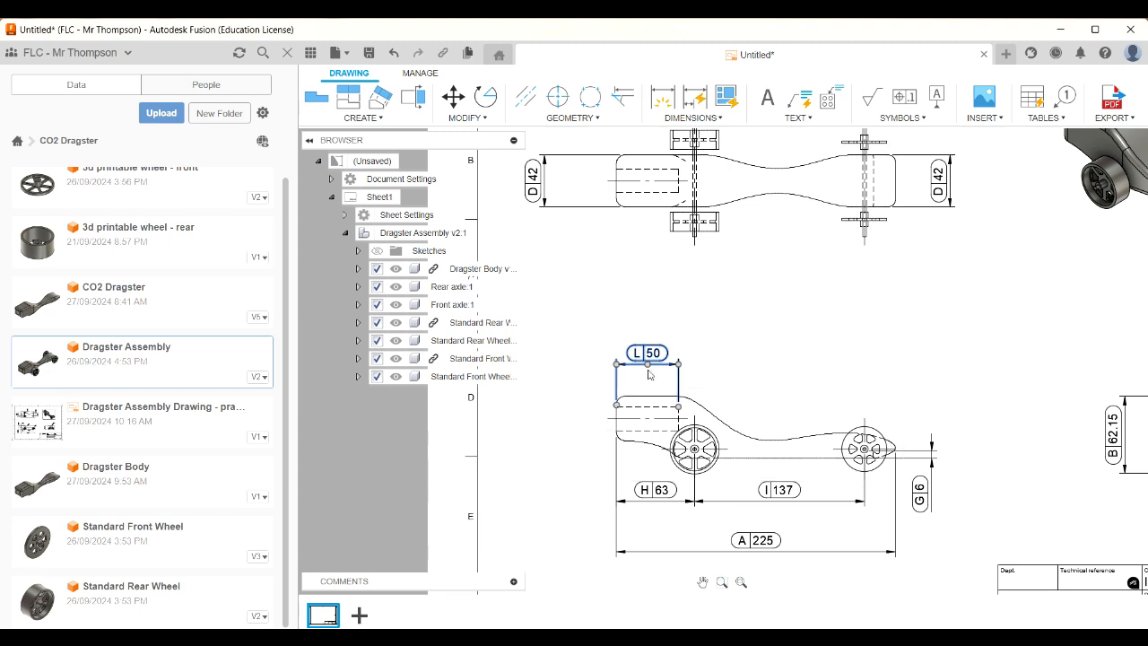
click(647, 363)
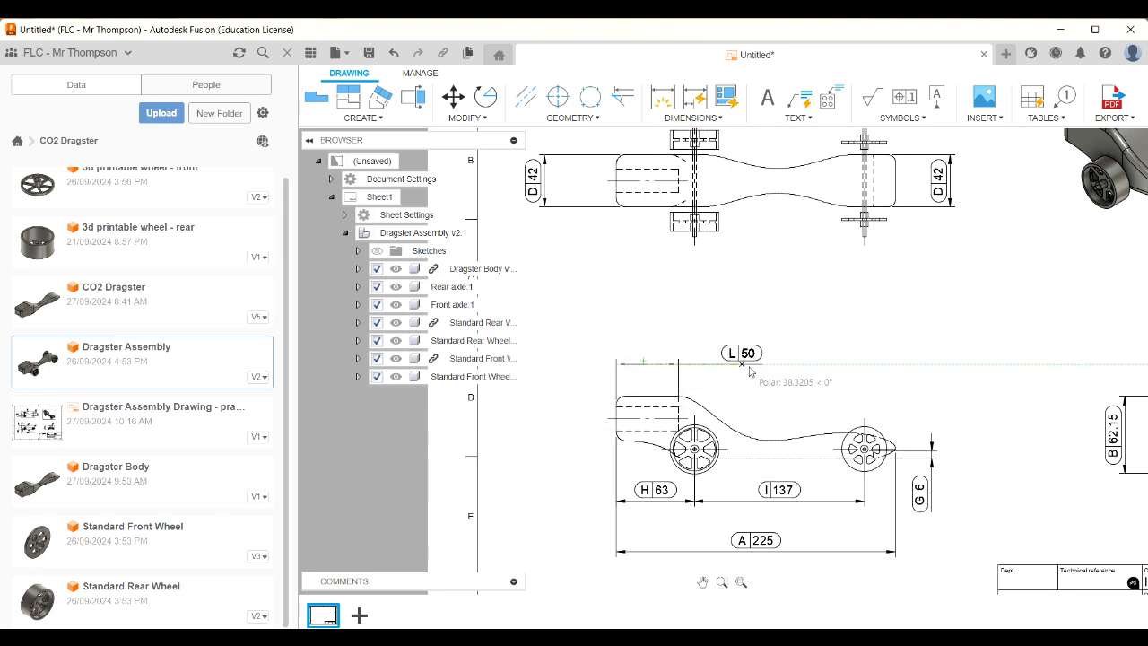
click(645, 372)
key(Escape)
click(777, 344)
key(Escape)
- Move the overall length dimension A closer to the base view and the text of dimension G above its extension lines
click(760, 542)
click(756, 539)
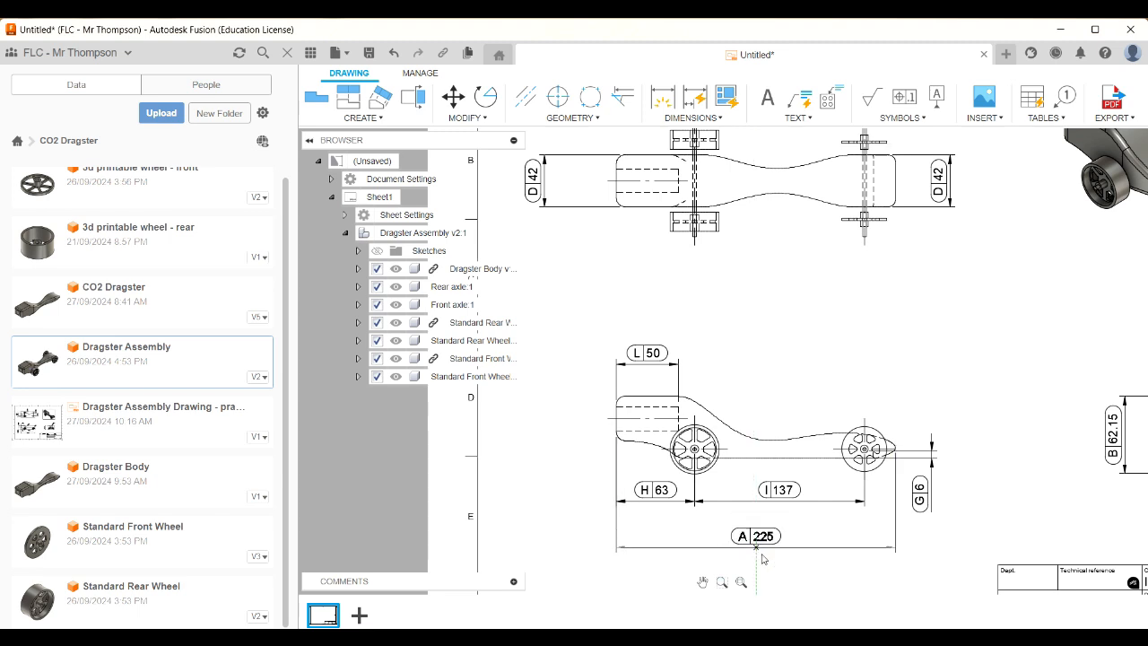
click(760, 542)
click(919, 493)
click(919, 492)
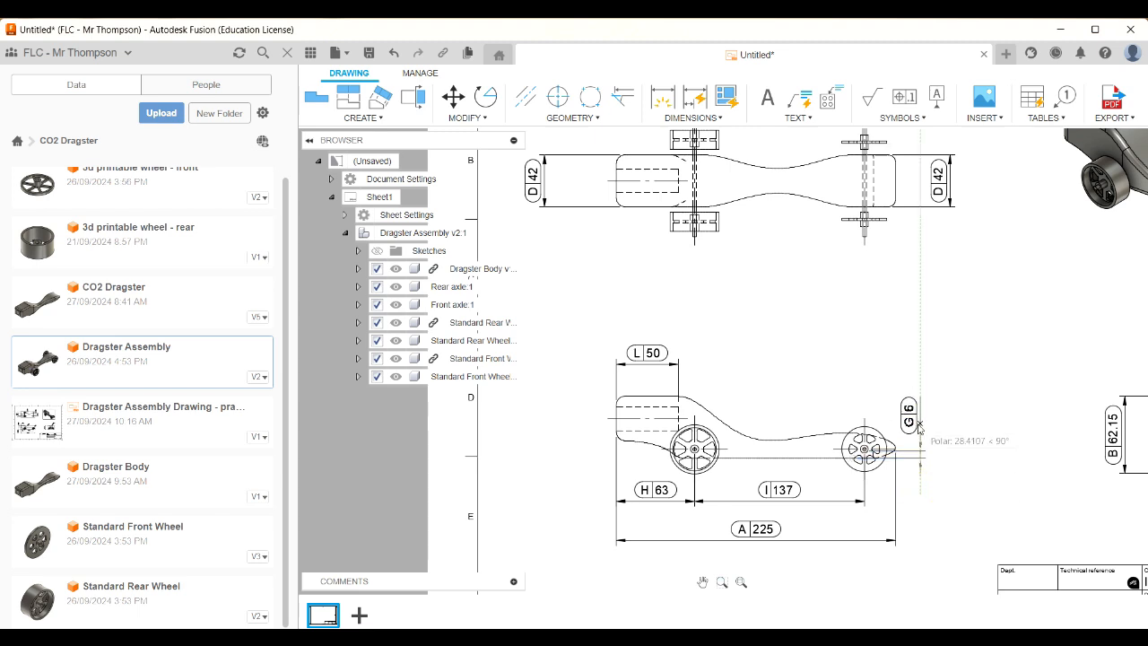
click(932, 427)
click(941, 549)
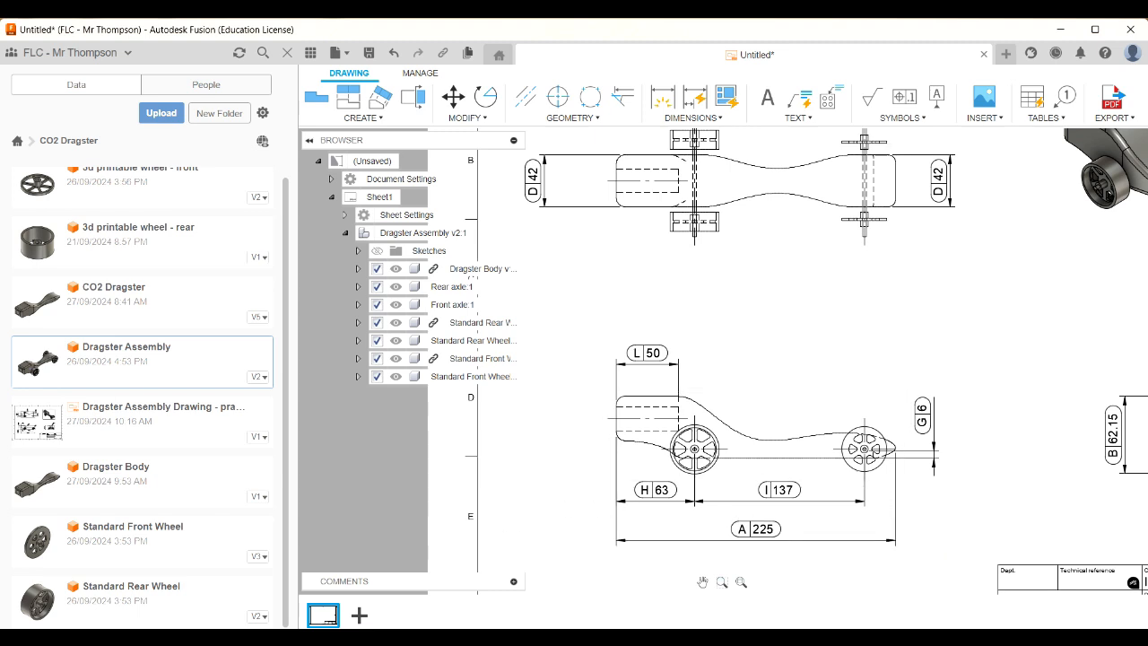
- Dimension the housing thickness between the body's top edge and the cartridge hole and add a round inspection frame labelled M
scroll(516, 321, down, 1)
key(d)
click(632, 397)
click(633, 389)
click(556, 358)
double_click(554, 356)
click(945, 475)
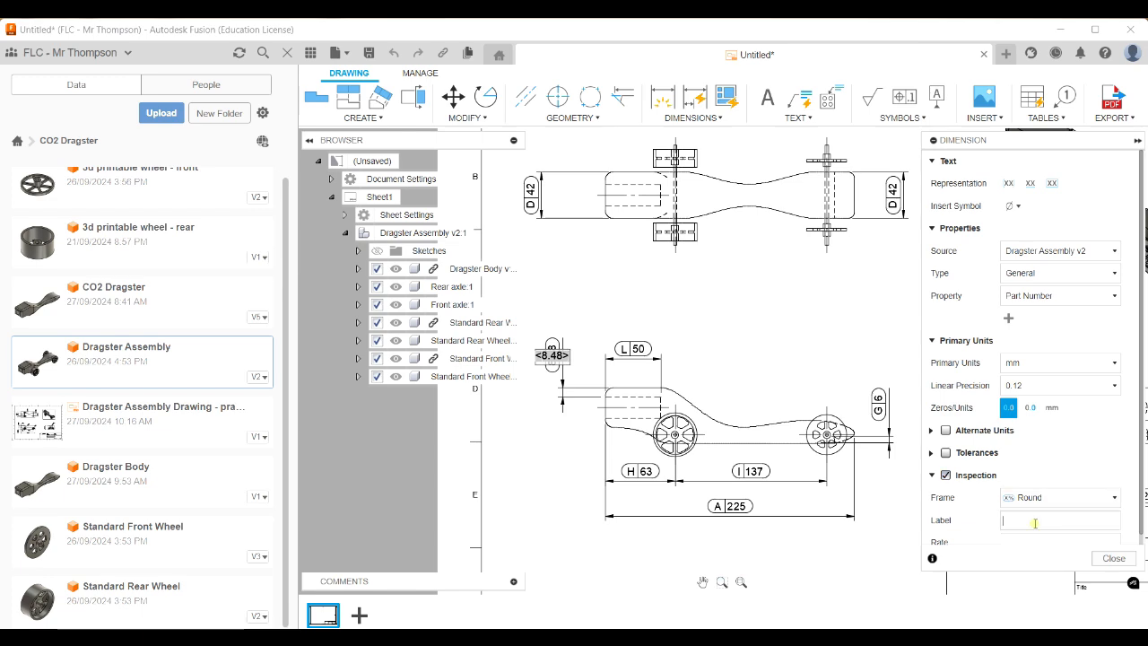
click(1034, 523)
text(M)
click(1113, 557)
- Dimension the diameter of the cartridge hole in the end view and add a round inspection frame labelled N
middle_drag(1050, 431, 819, 436)
key(d)
click(922, 397)
scroll(714, 475, down, 1)
click(940, 357)
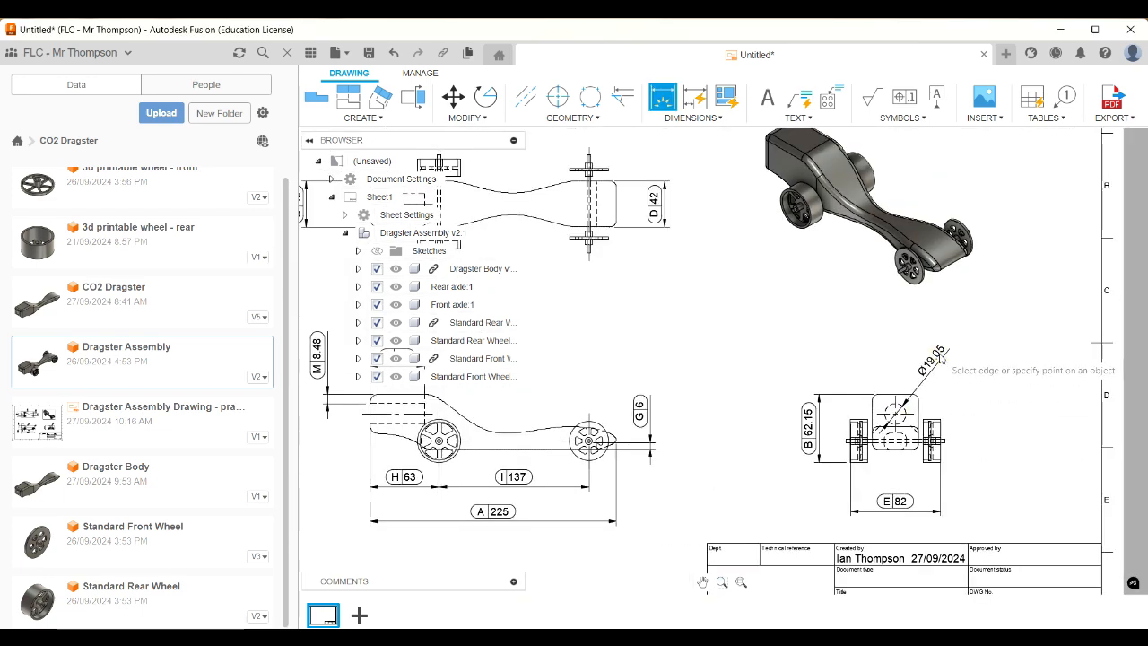
key(Escape)
scroll(924, 350, down, 1)
double_click(931, 357)
click(946, 476)
click(1007, 518)
text(N)
click(1113, 558)
- Check the race rules PDF for the power plant specification on the chamber's lowest point above the race surface
scroll(900, 449, up, 4)
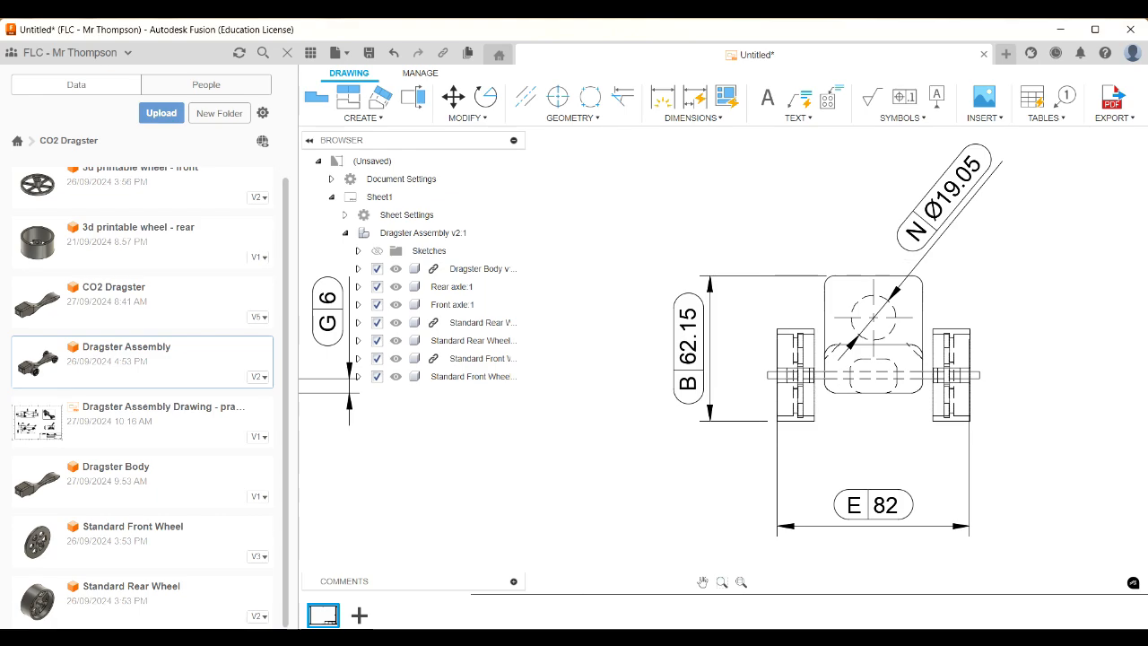
mouse_move(0, 101)
mouse_down()
mouse_move(459, 102)
mouse_move(421, 74)
mouse_up()
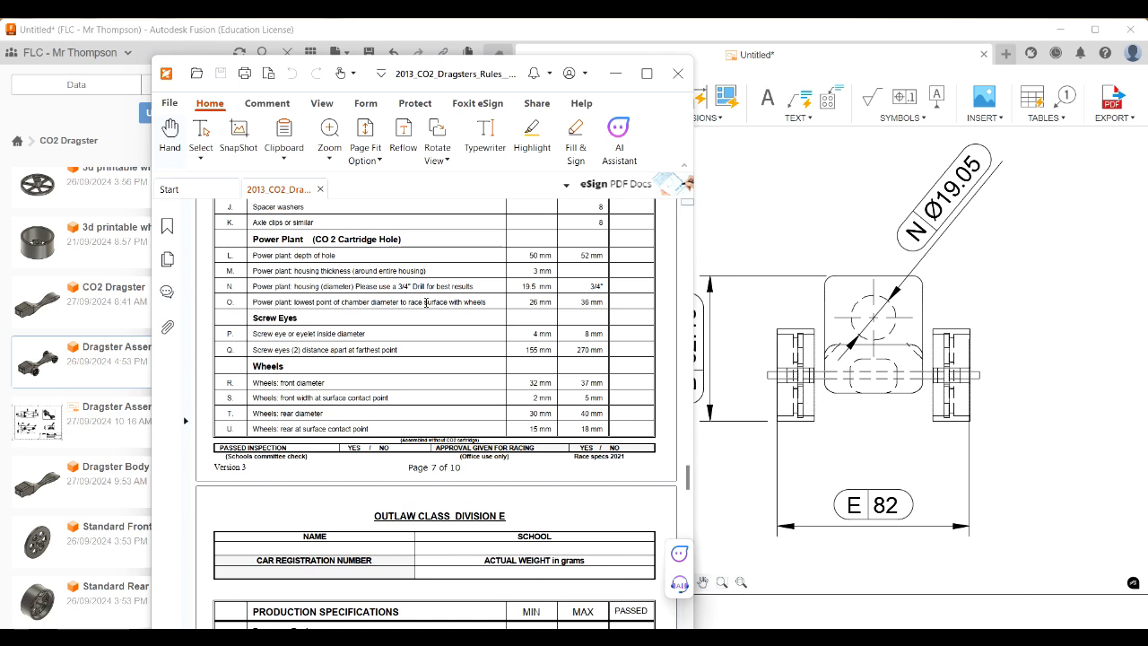
click(773, 370)
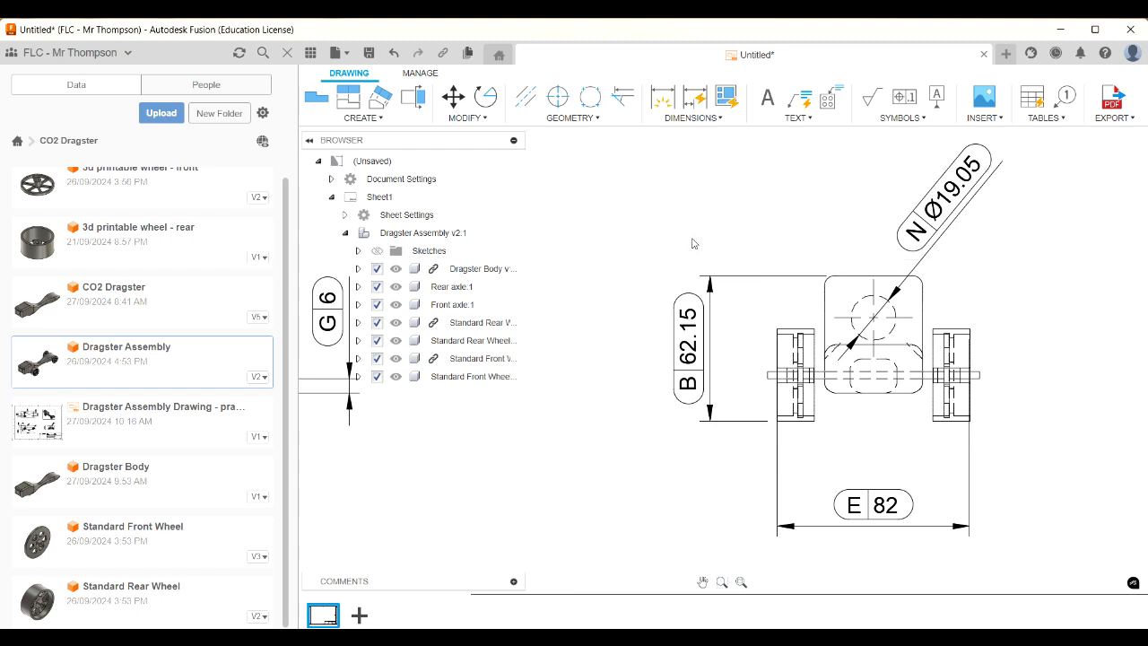
- Dimension the height from the cartridge hole's lowest point to the rear wheel's bottom edge, using the Curve X/Y Min/Max snap
key(d)
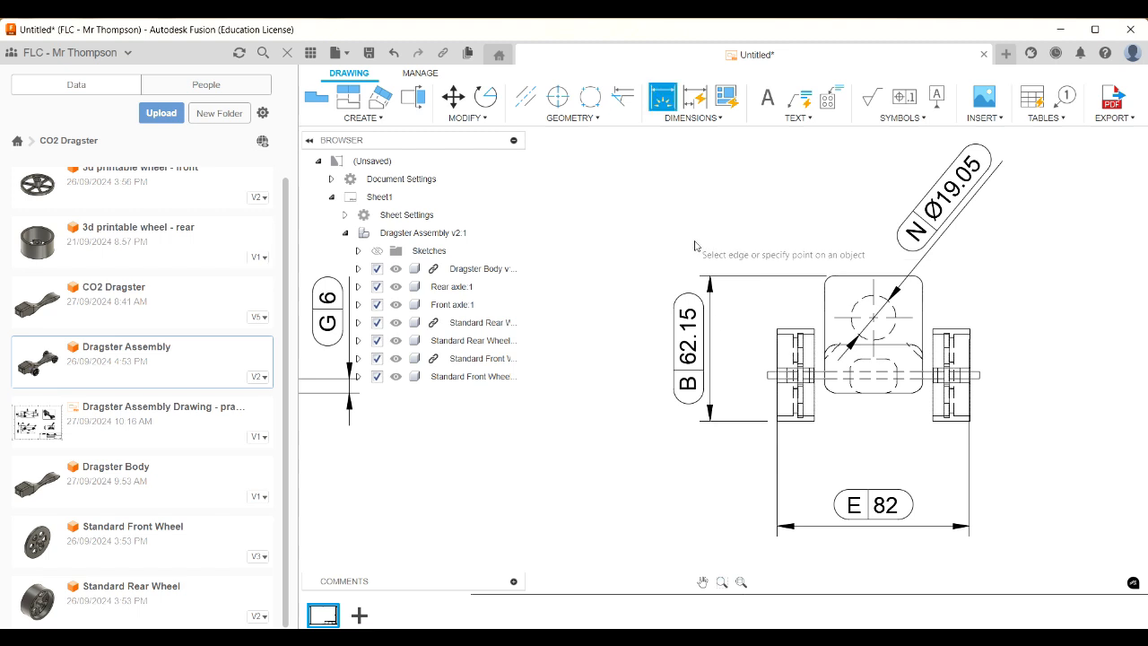
right_click(883, 343)
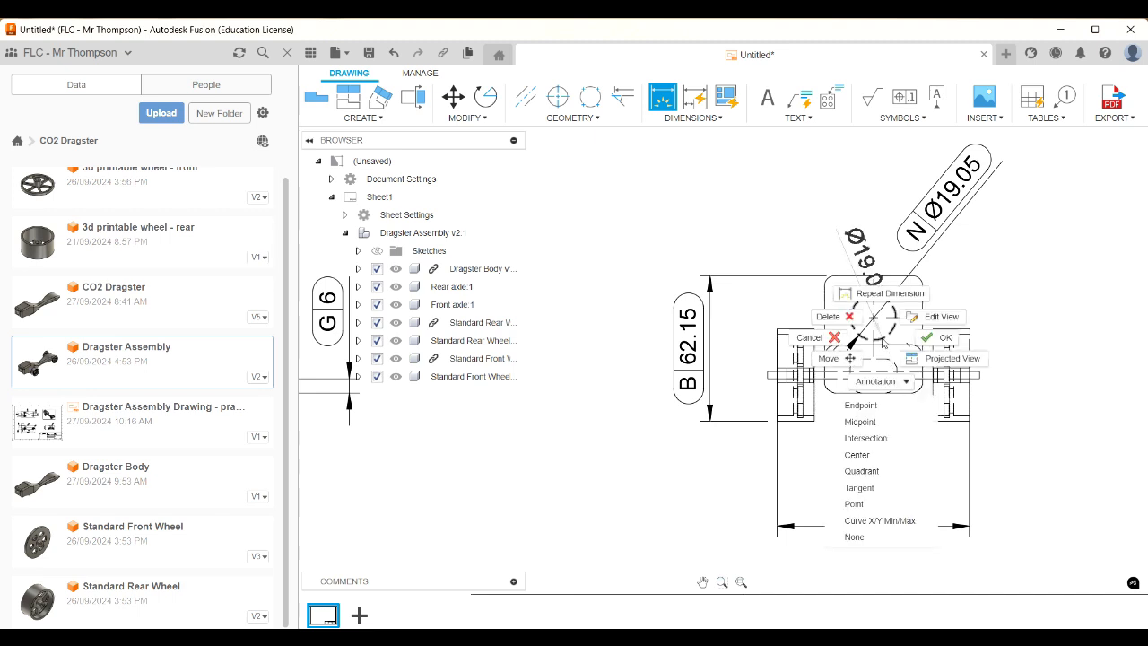
click(880, 522)
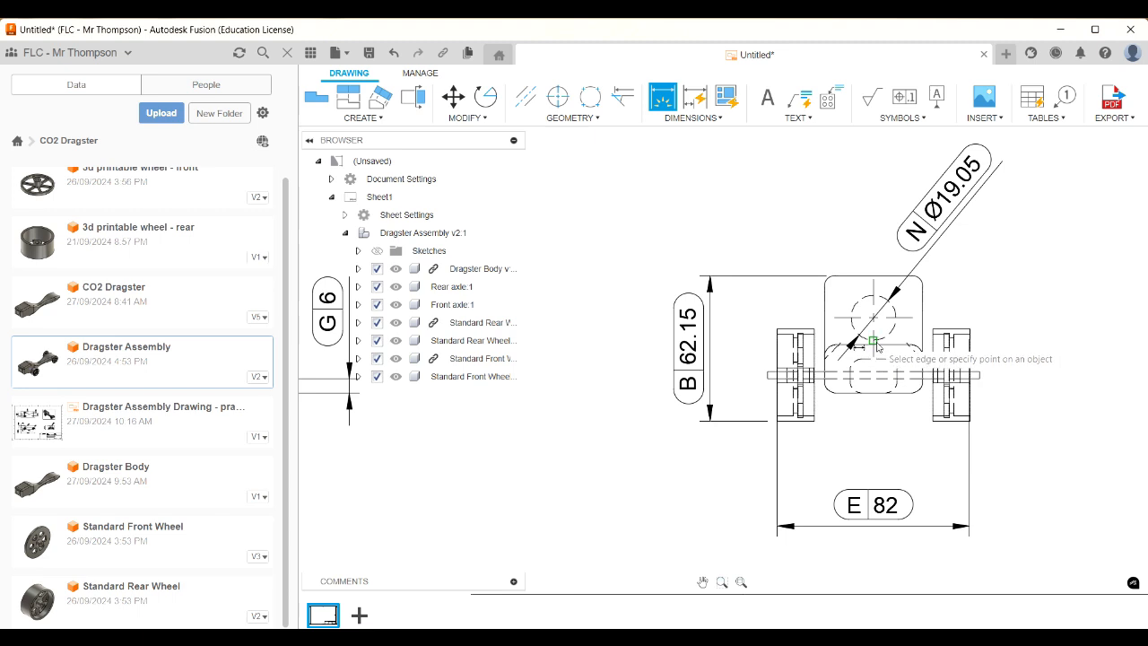
click(874, 339)
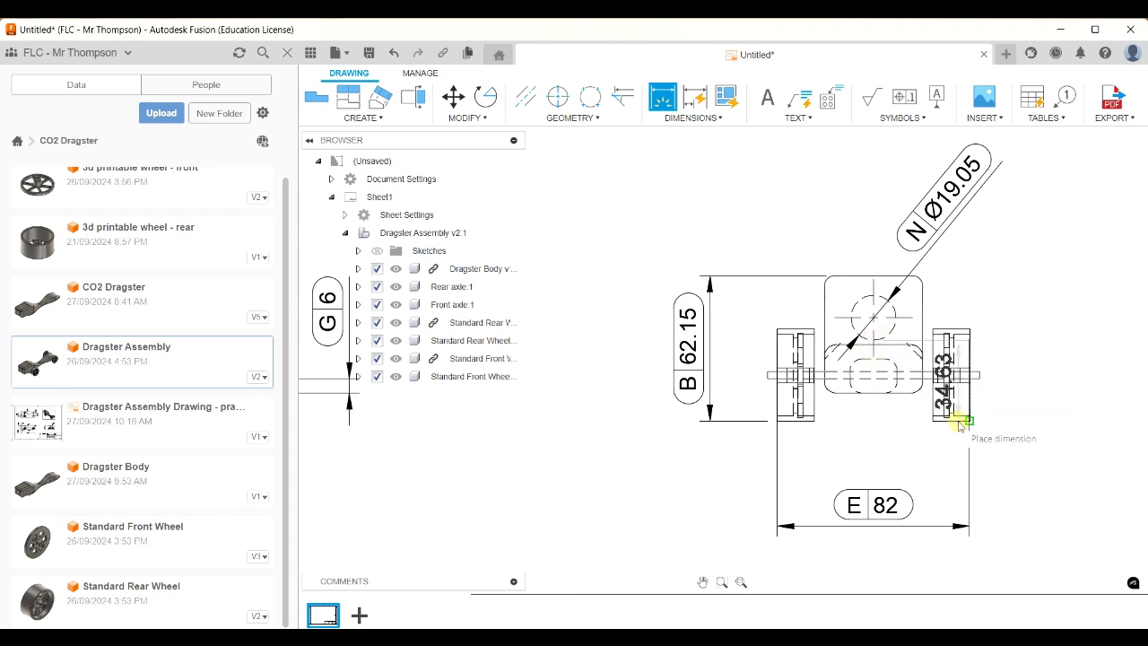
click(1058, 380)
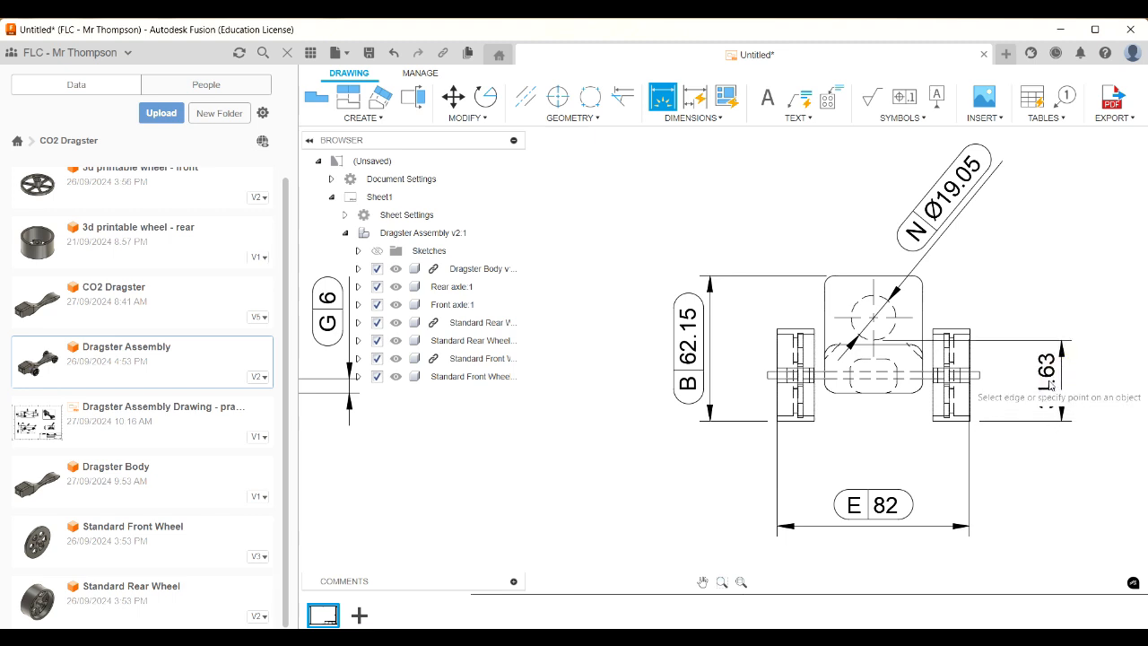
key(Escape)
- Add a round inspection frame labelled O to the cartridge hole height dimension, checking the letter in the race rules
double_click(1047, 368)
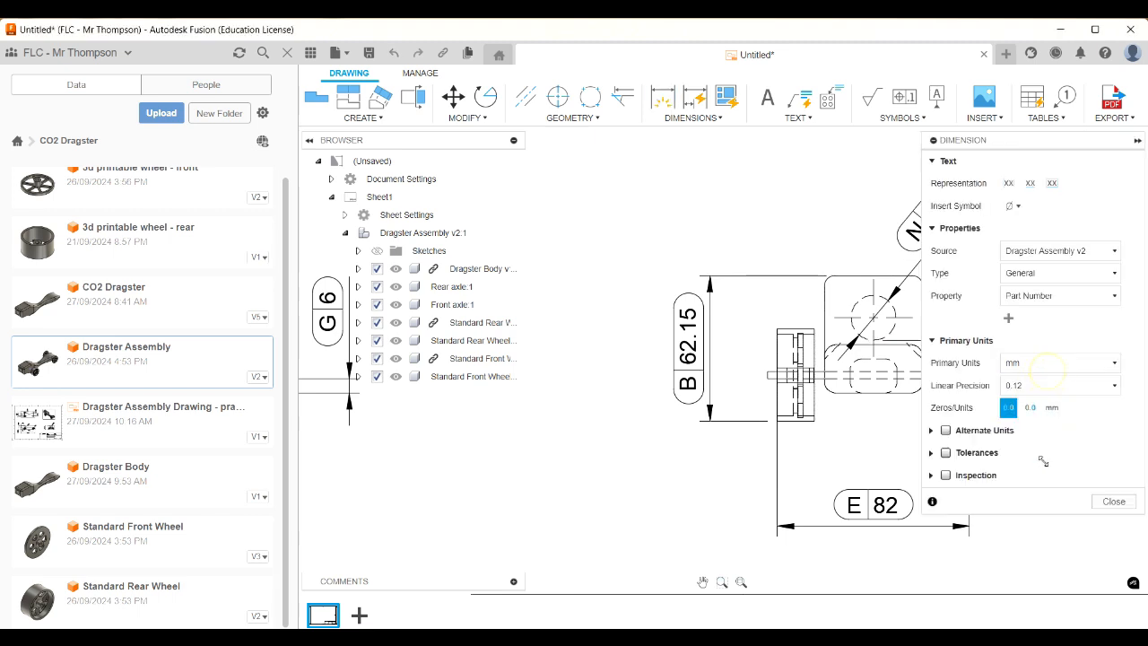
click(945, 474)
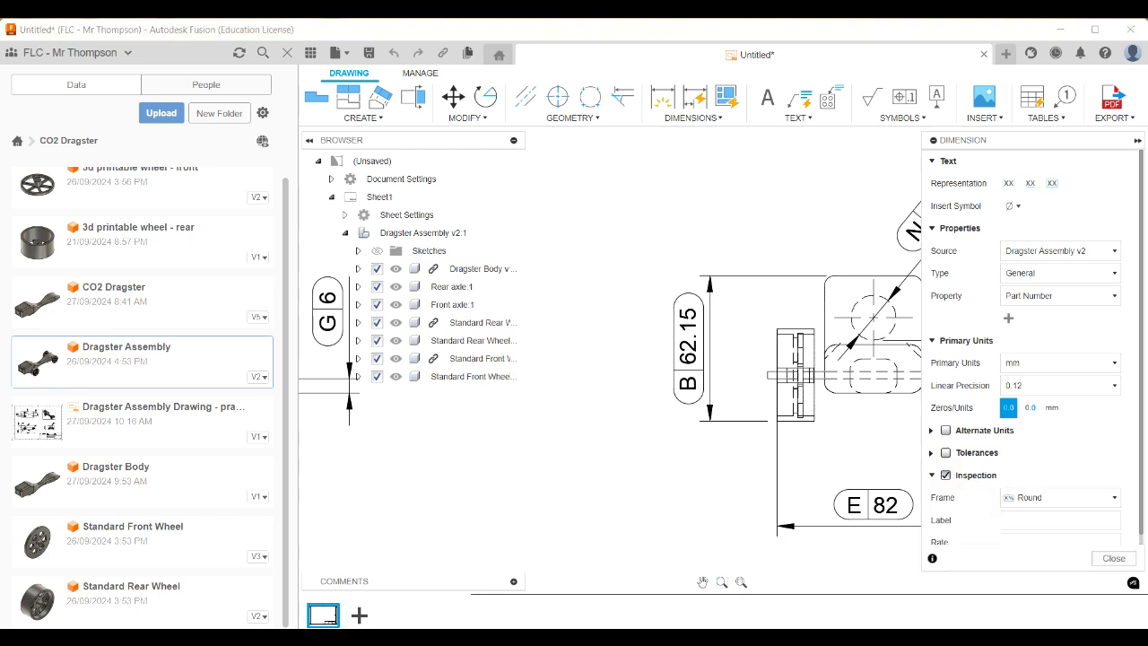
key(alt+Tab)
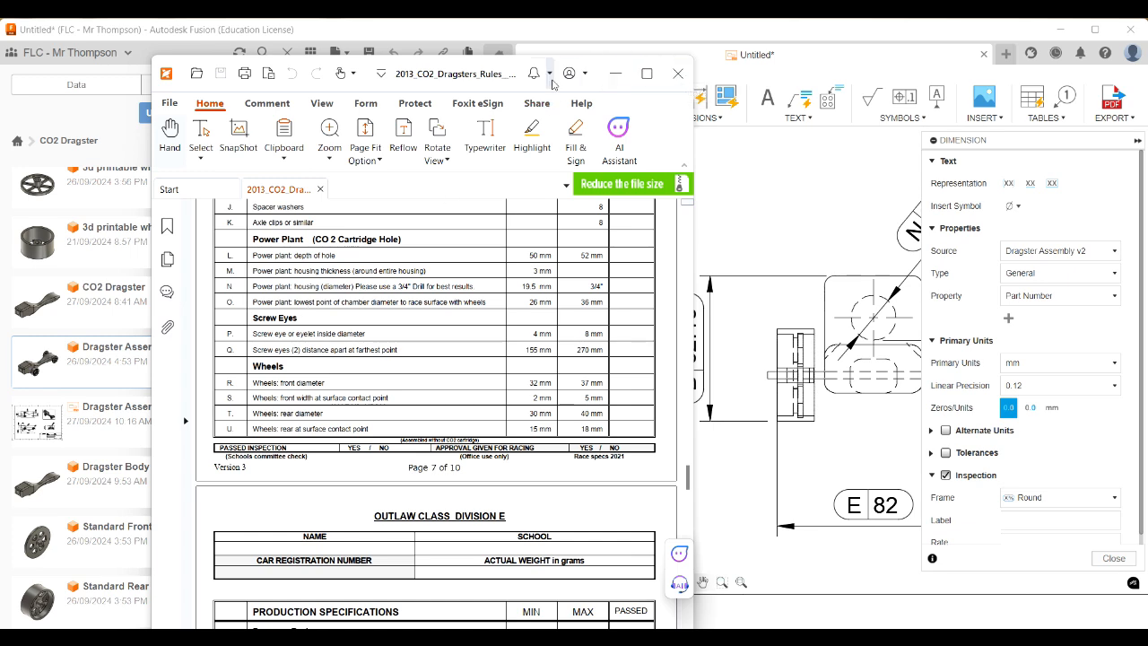
click(615, 72)
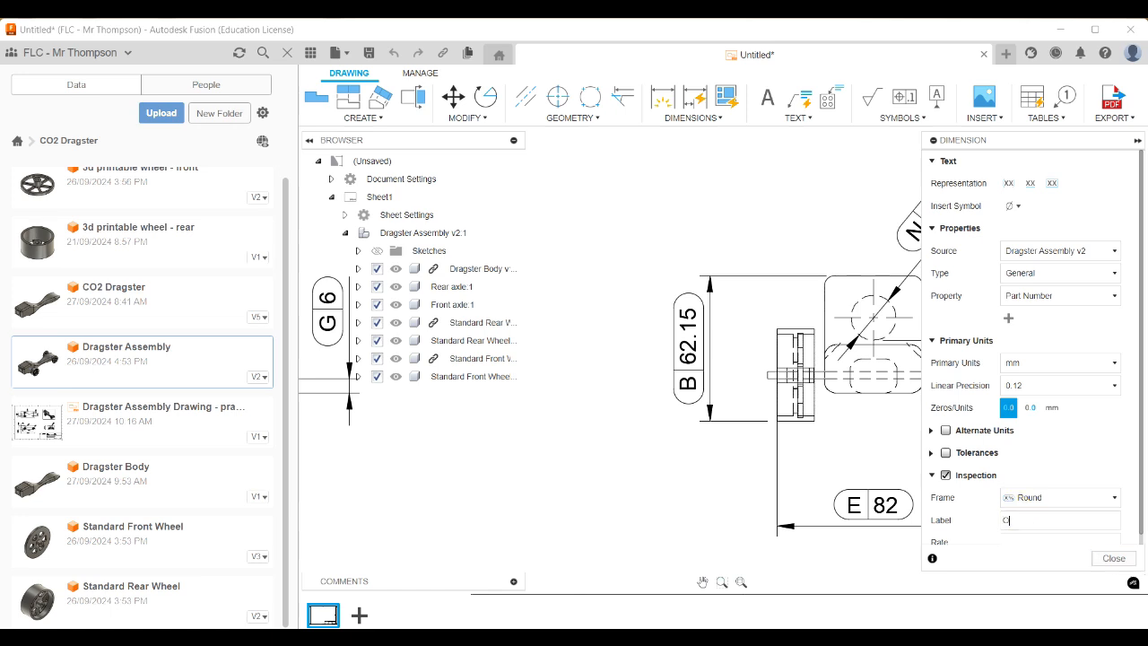
click(1114, 558)
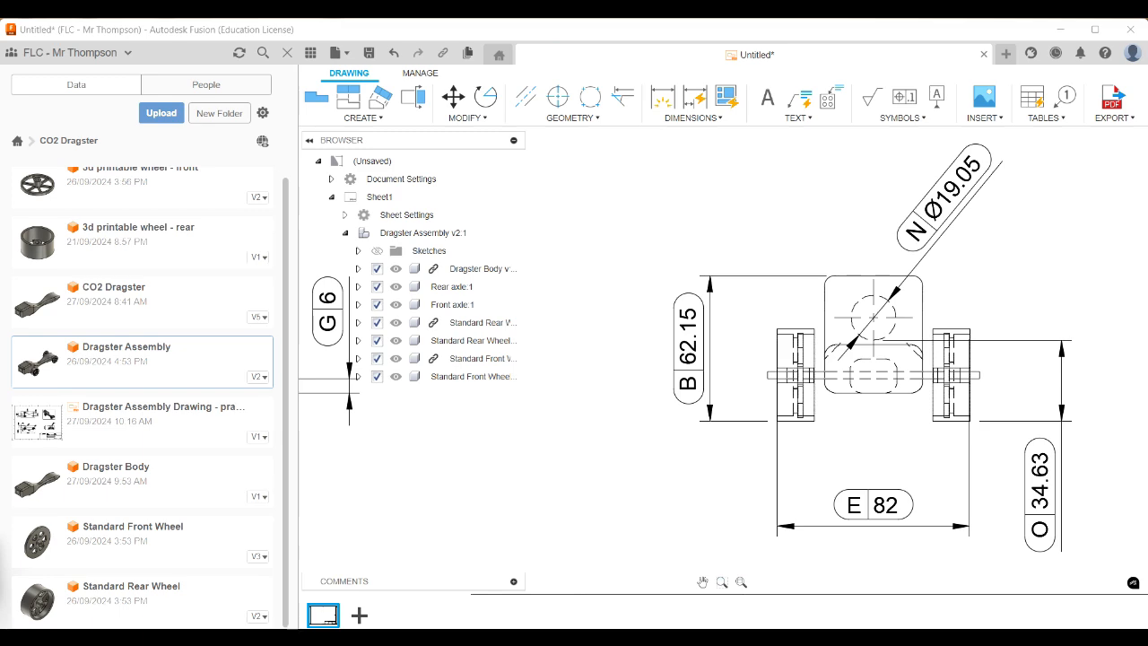
- Dimension the front wheel's diameter in the base view and add a round inspection frame labelled R
scroll(801, 482, down, 3)
scroll(594, 425, up, 3)
key(d)
click(599, 433)
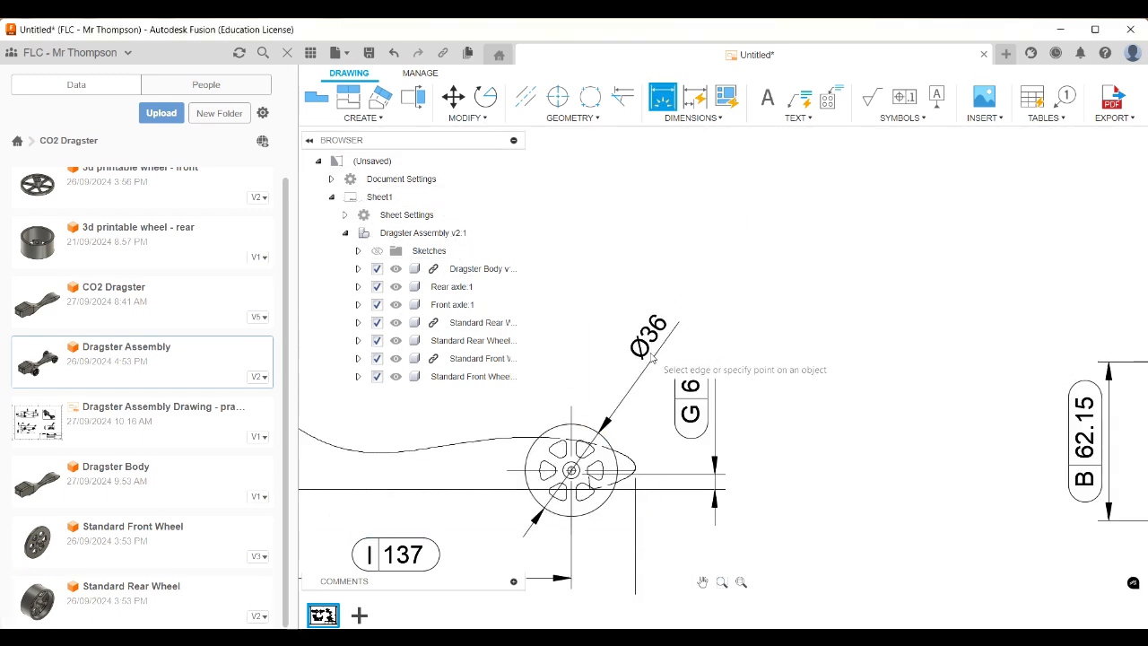
double_click(653, 355)
click(942, 474)
click(1025, 525)
text(R)
click(1112, 558)
- Dimension the rear wheel's outer diameter in the base view and add a round inspection frame labelled T
scroll(587, 471, up, 4)
click(592, 477)
click(693, 378)
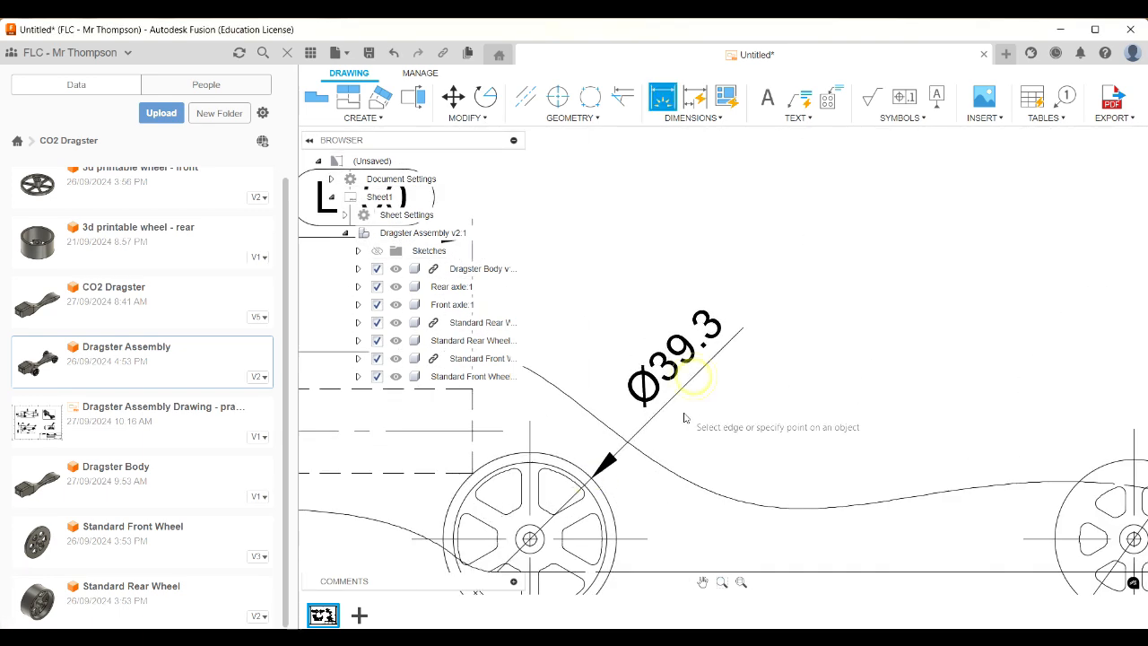
key(Escape)
scroll(684, 415, down, 4)
double_click(679, 388)
click(941, 475)
click(1011, 523)
text(T)
click(1111, 557)
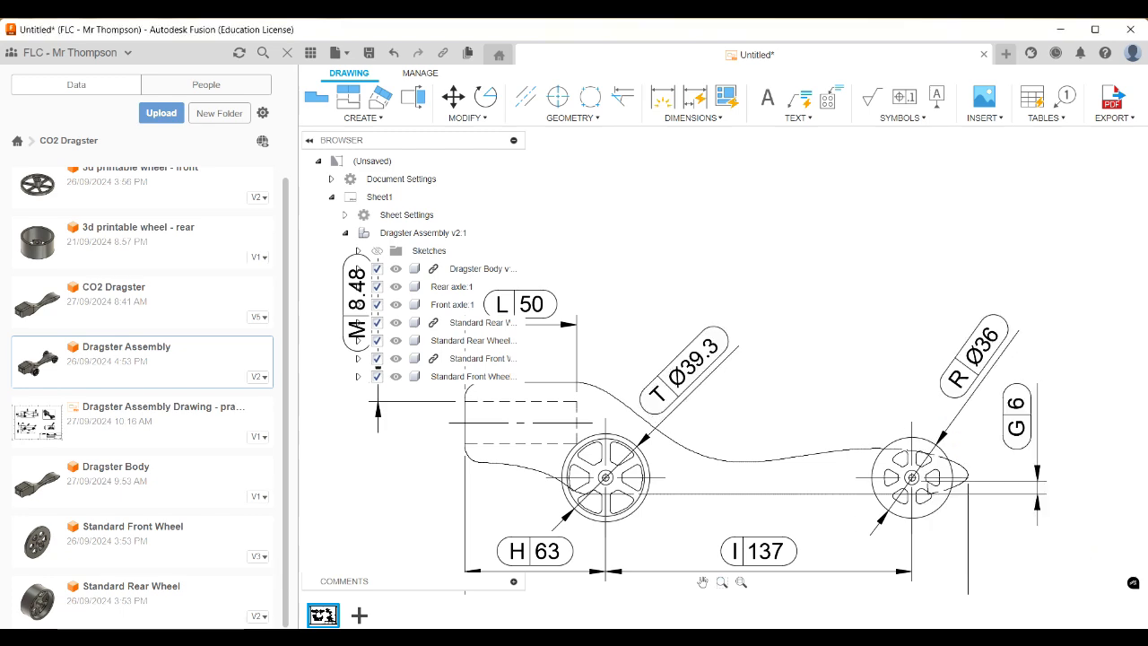
- Dimension the width of the front wheel's contact surface in the top view
scroll(777, 437, down, 3)
scroll(875, 148, up, 5)
key(d)
scroll(795, 248, up, 3)
click(789, 248)
scroll(974, 260, down, 3)
click(971, 258)
key(Escape)
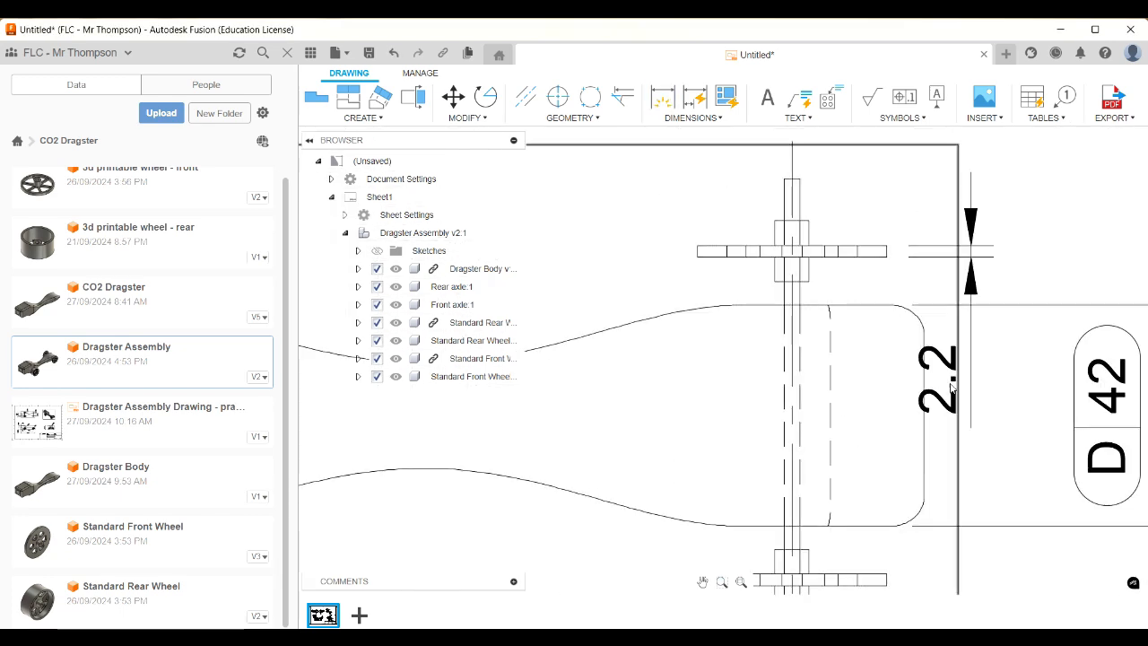
- Move the front wheel width dimension's text above the wheel and add a round inspection frame labelled S
scroll(993, 195, down, 3)
double_click(992, 180)
click(944, 475)
click(1013, 522)
text(S)
click(1111, 557)
- Dimension the rear wheel's width in the top view and add a round inspection frame labelled U
scroll(816, 464, down, 3)
scroll(741, 371, up, 4)
key(d)
scroll(702, 368, up, 3)
click(700, 367)
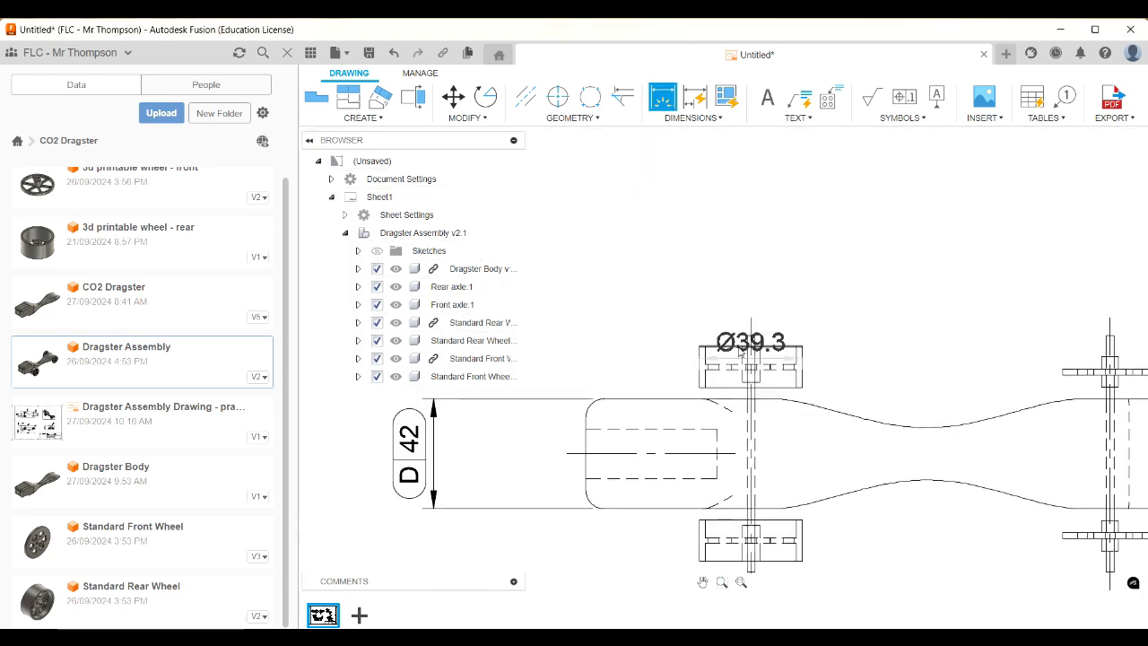
click(606, 435)
double_click(587, 224)
click(943, 475)
text(U)
click(1103, 557)
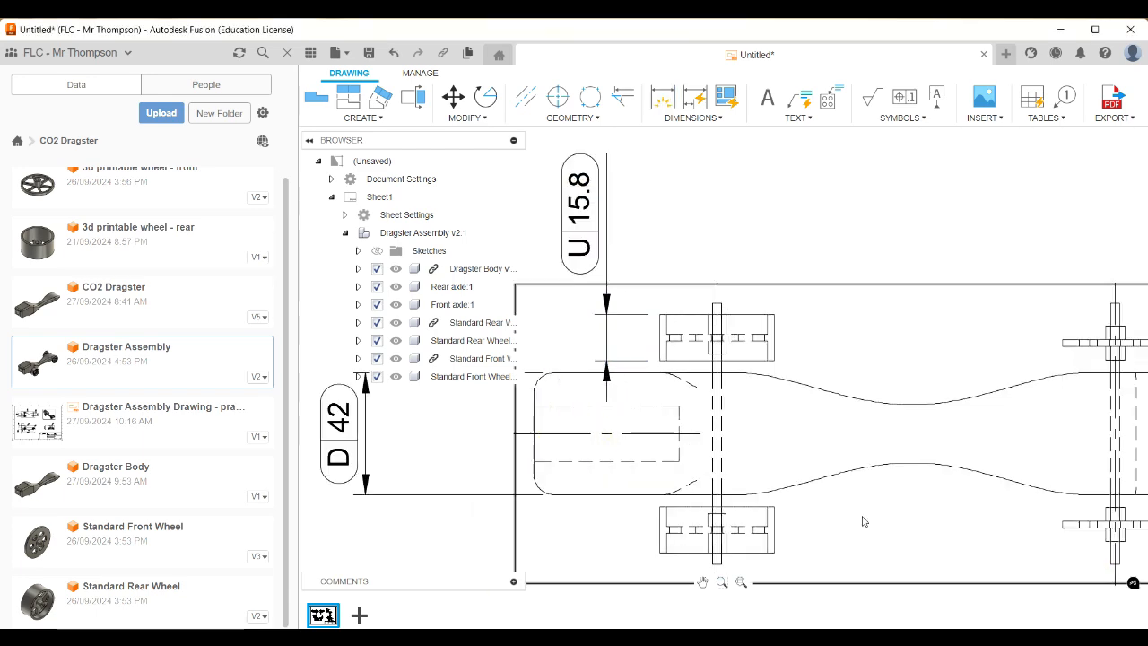
- Move the rear axle distance dimension H slightly further below the body in the base view
scroll(735, 323, down, 6)
scroll(799, 385, up, 2)
scroll(799, 385, down, 1)
scroll(662, 442, up, 2)
scroll(666, 440, down, 2)
scroll(668, 443, up, 3)
click(677, 414)
click(426, 438)
scroll(365, 514, down, 3)
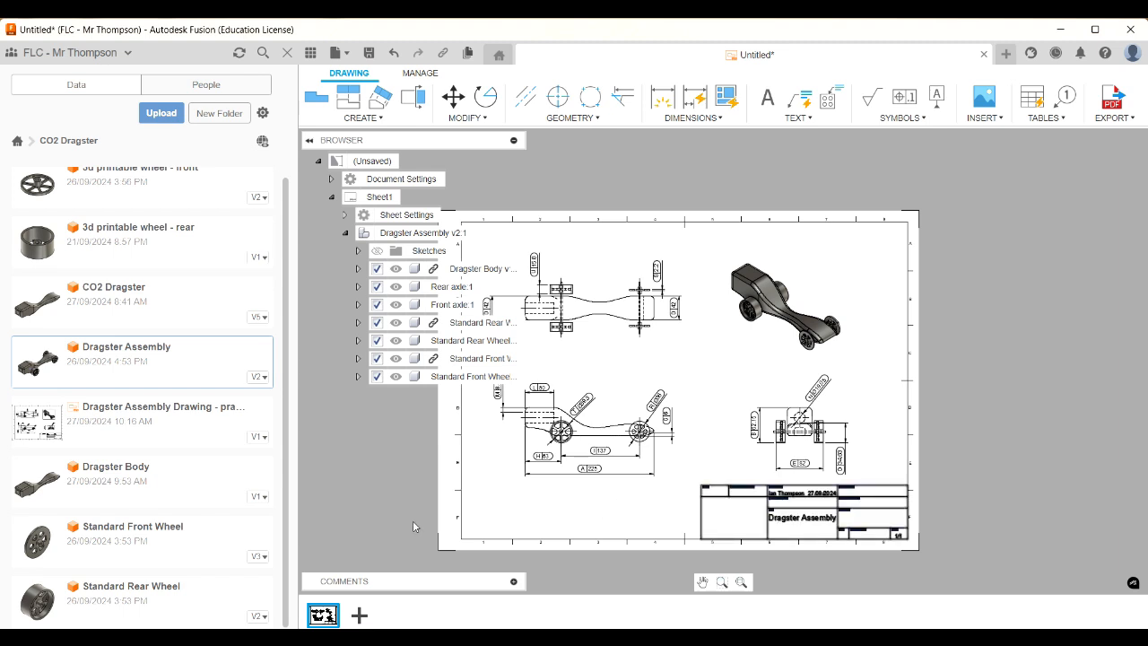
- Move the text of the cartridge hole height dimension O above its extension lines, away from the title block
scroll(438, 512, up, 2)
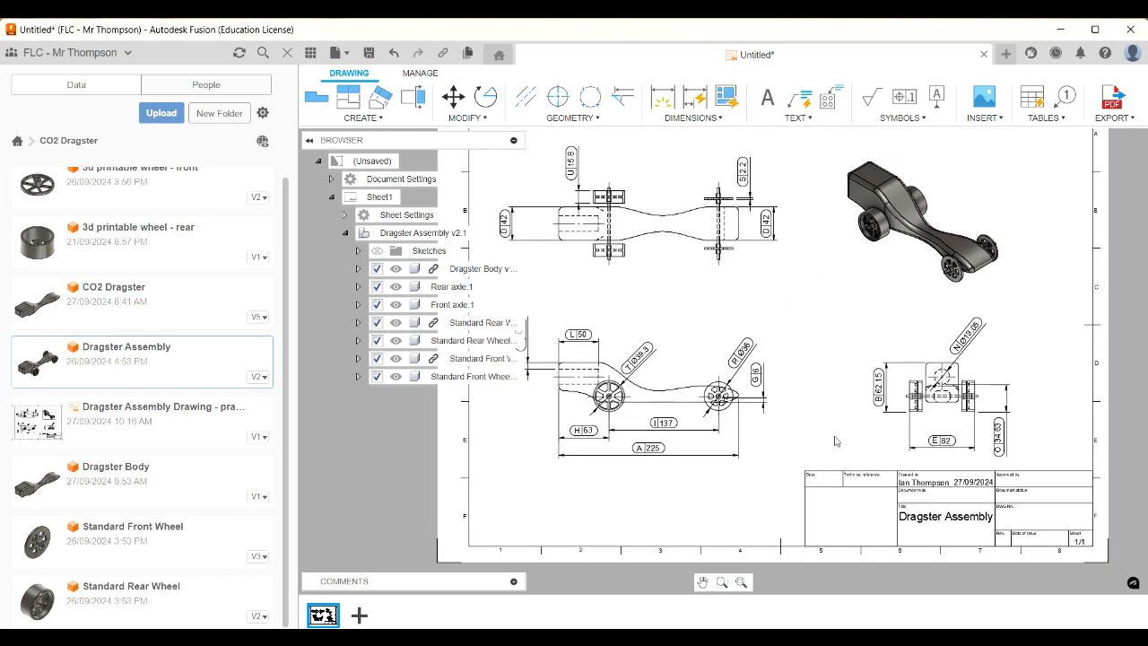
drag(997, 437, 996, 381)
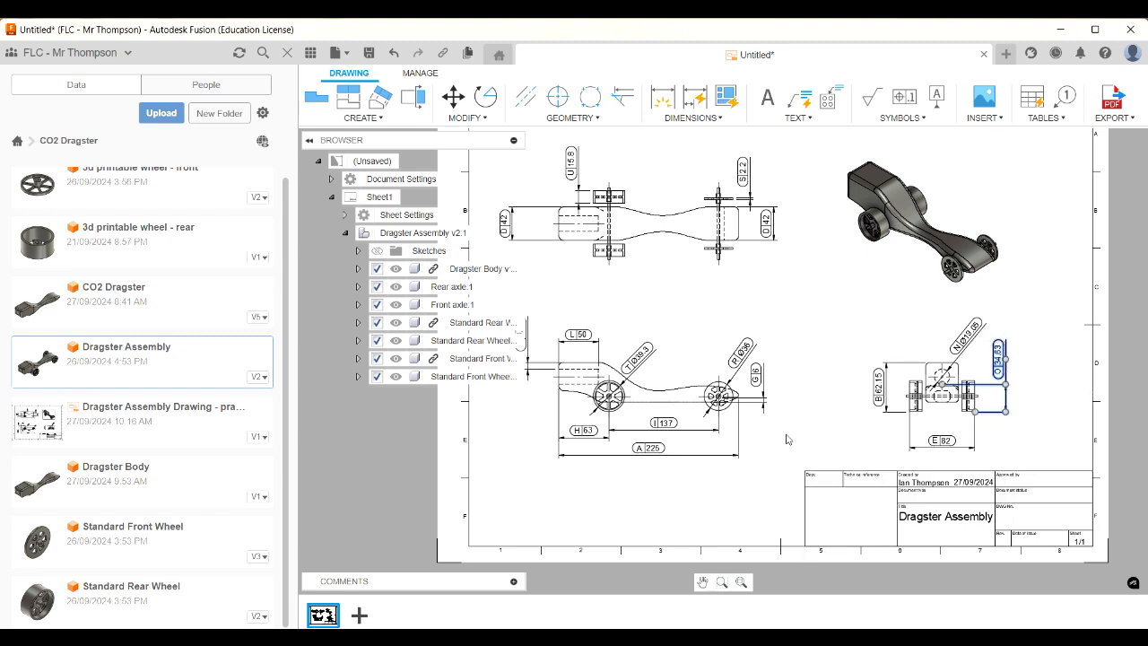
scroll(823, 422, down, 1)
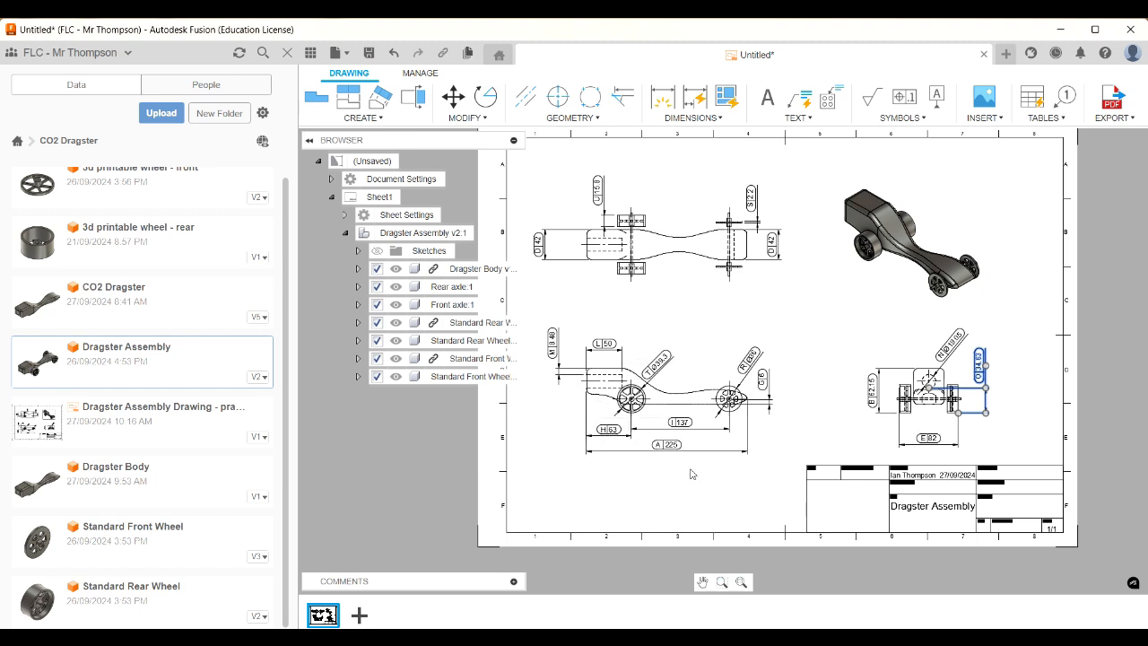
- Lower the overall length dimension A and move the wheelbase dimension I down in line with dimension H
click(672, 447)
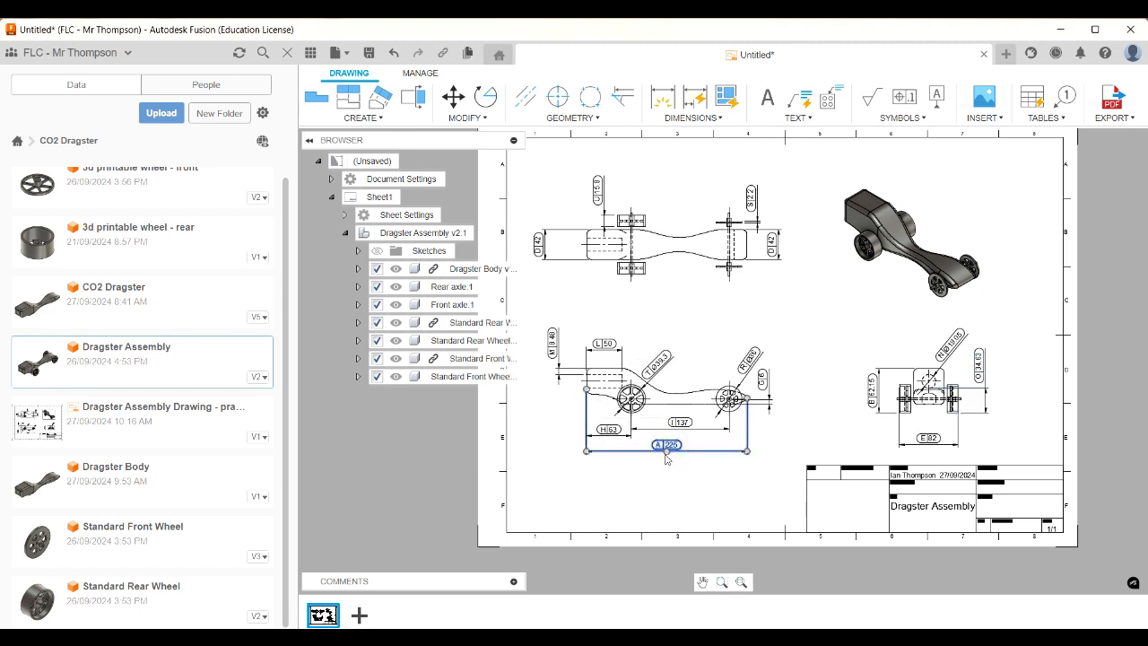
drag(667, 453, 668, 466)
click(679, 423)
drag(680, 427, 681, 440)
click(779, 441)
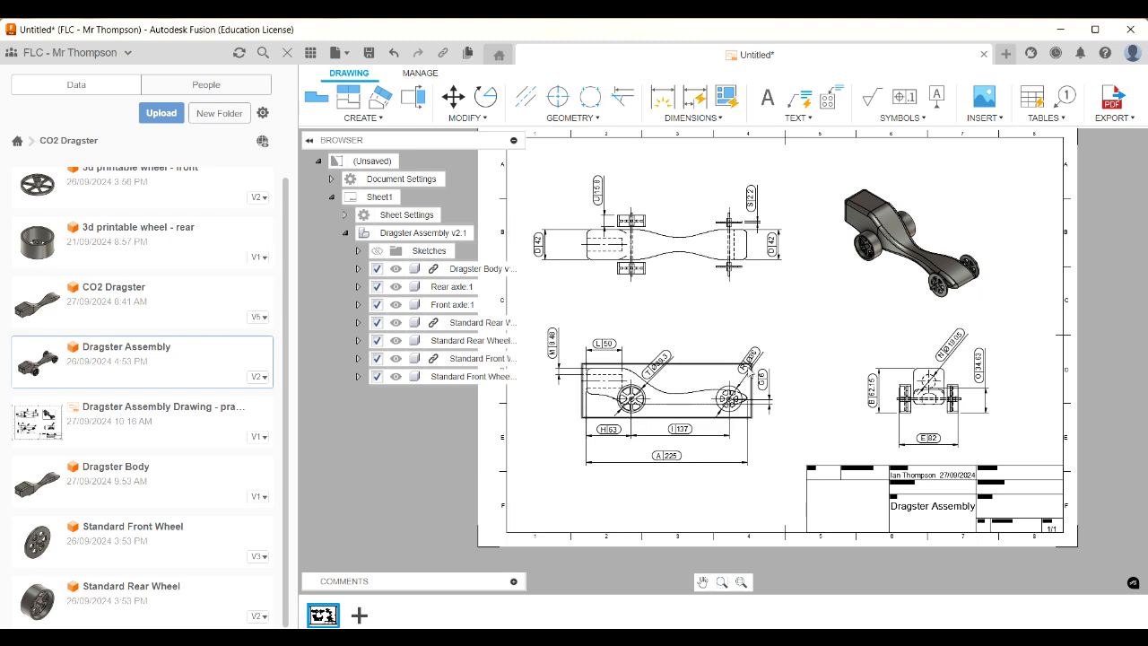
- Move the rear wheel diameter dimension T slightly higher, clear of the body outline in the base view
click(750, 357)
click(659, 368)
drag(659, 371, 656, 357)
click(818, 370)
click(817, 368)
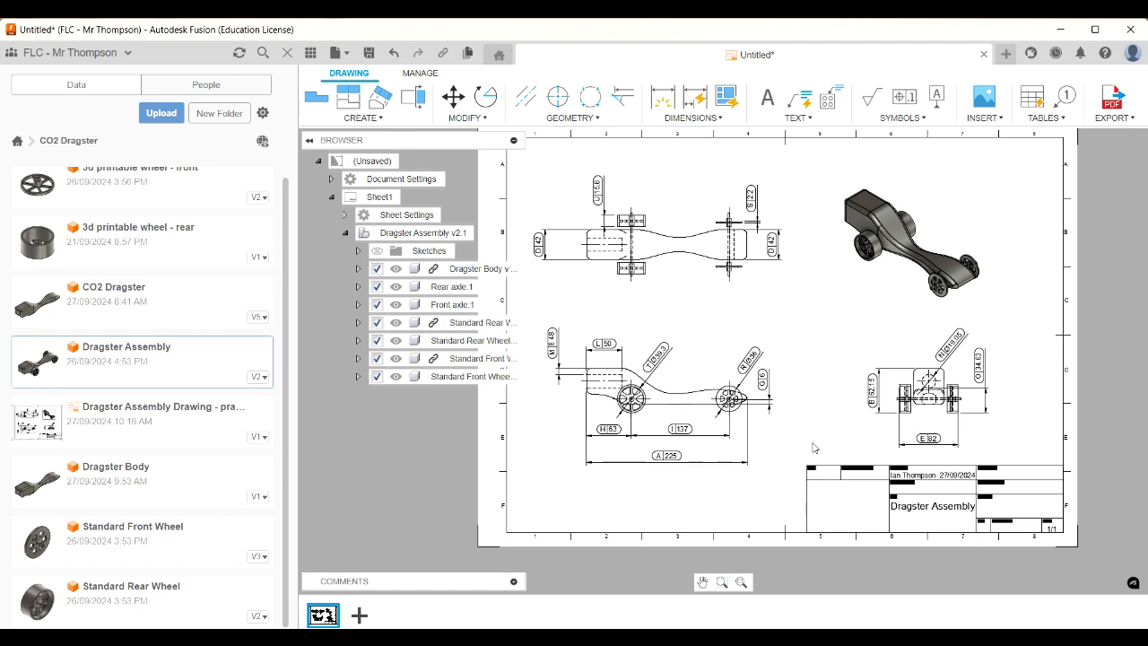
scroll(852, 377, down, 3)
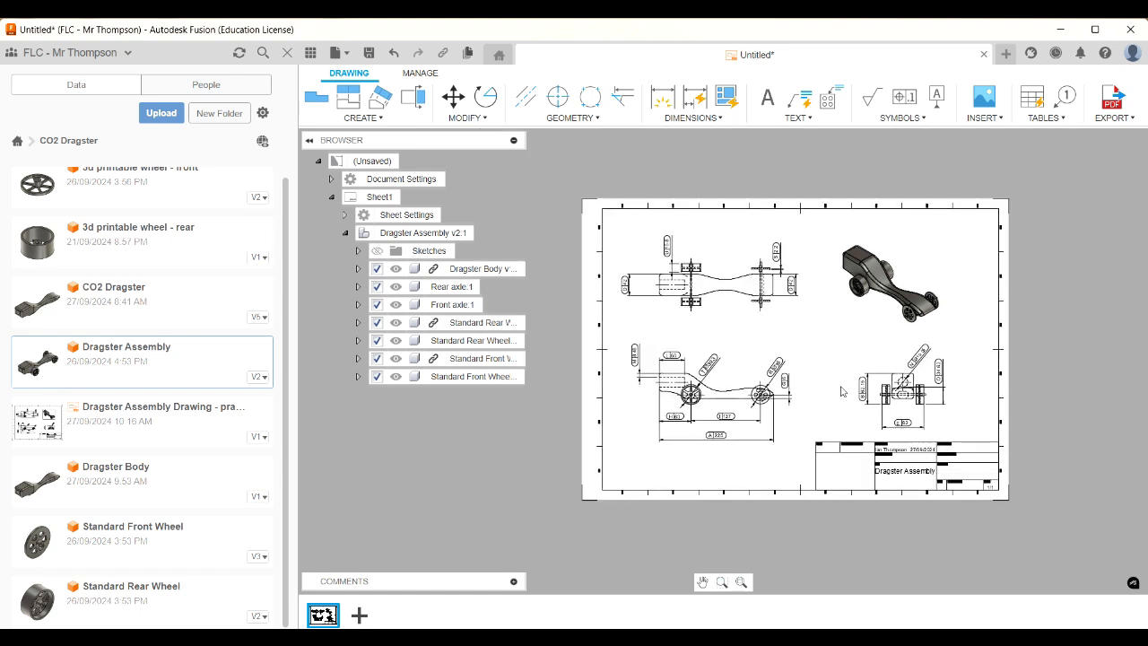